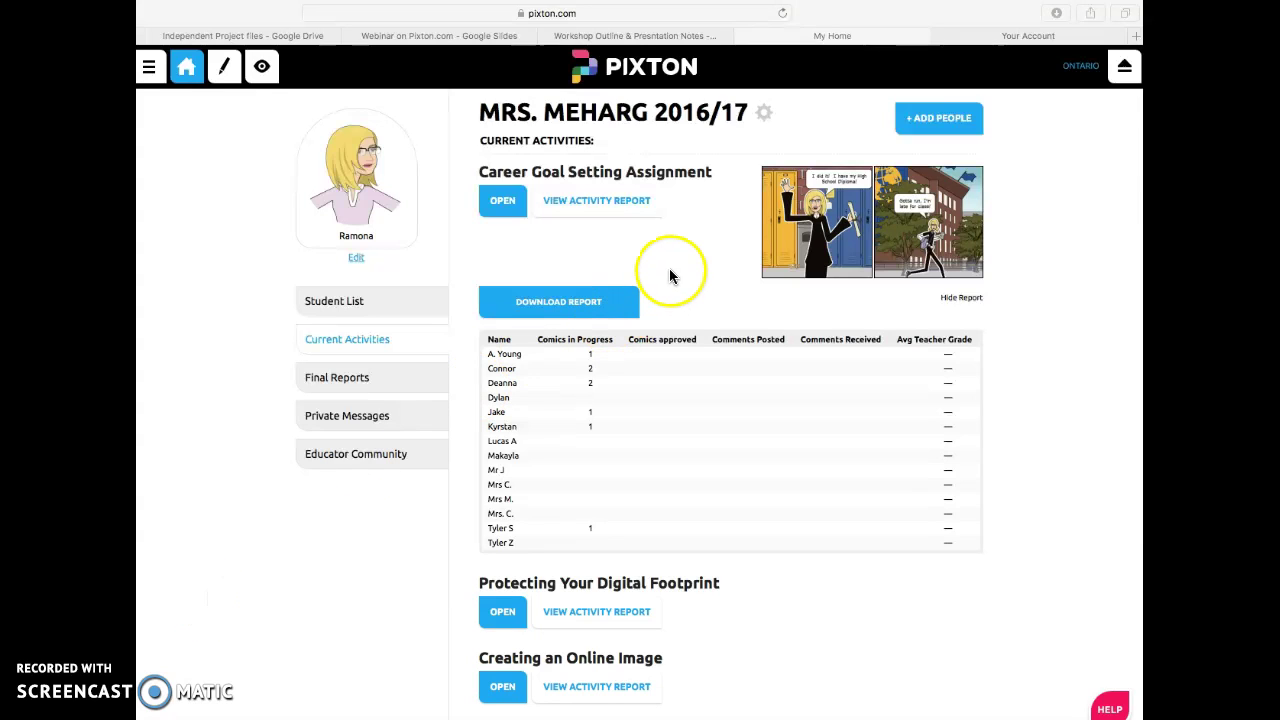
- Create a new comic from a blank layout using the Custom Clipart format
left_click(150, 70)
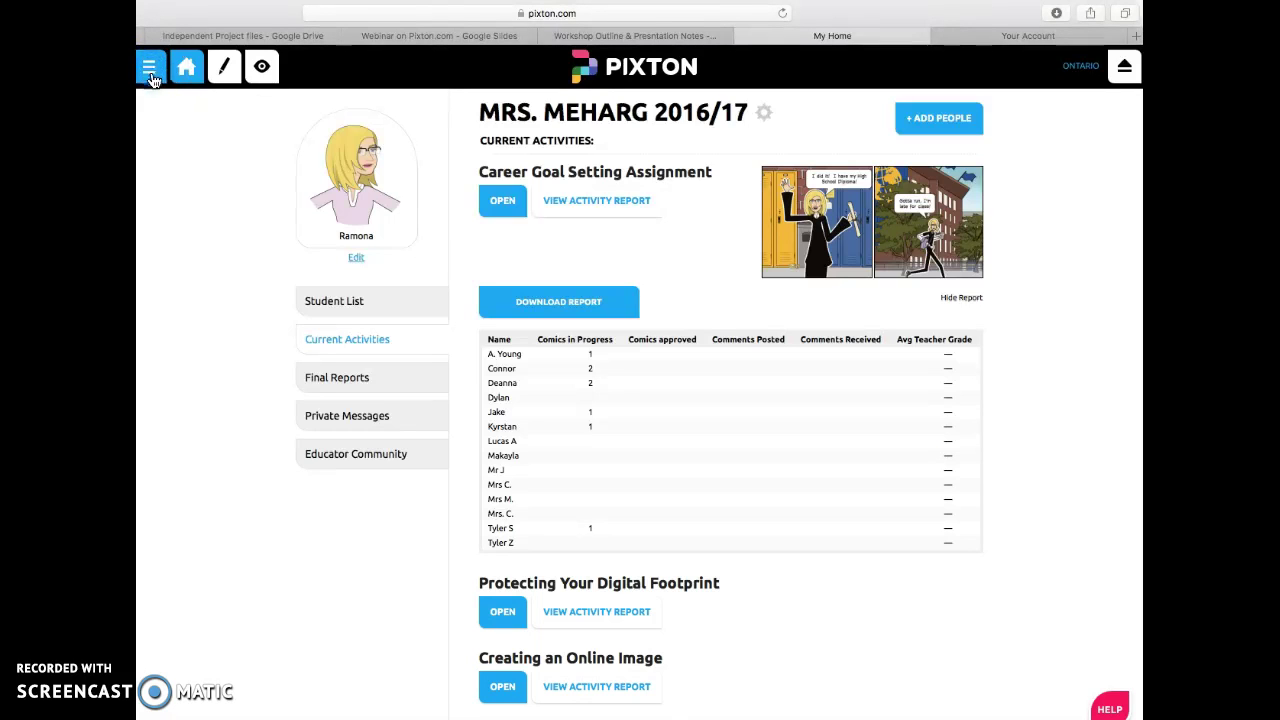
left_click(150, 70)
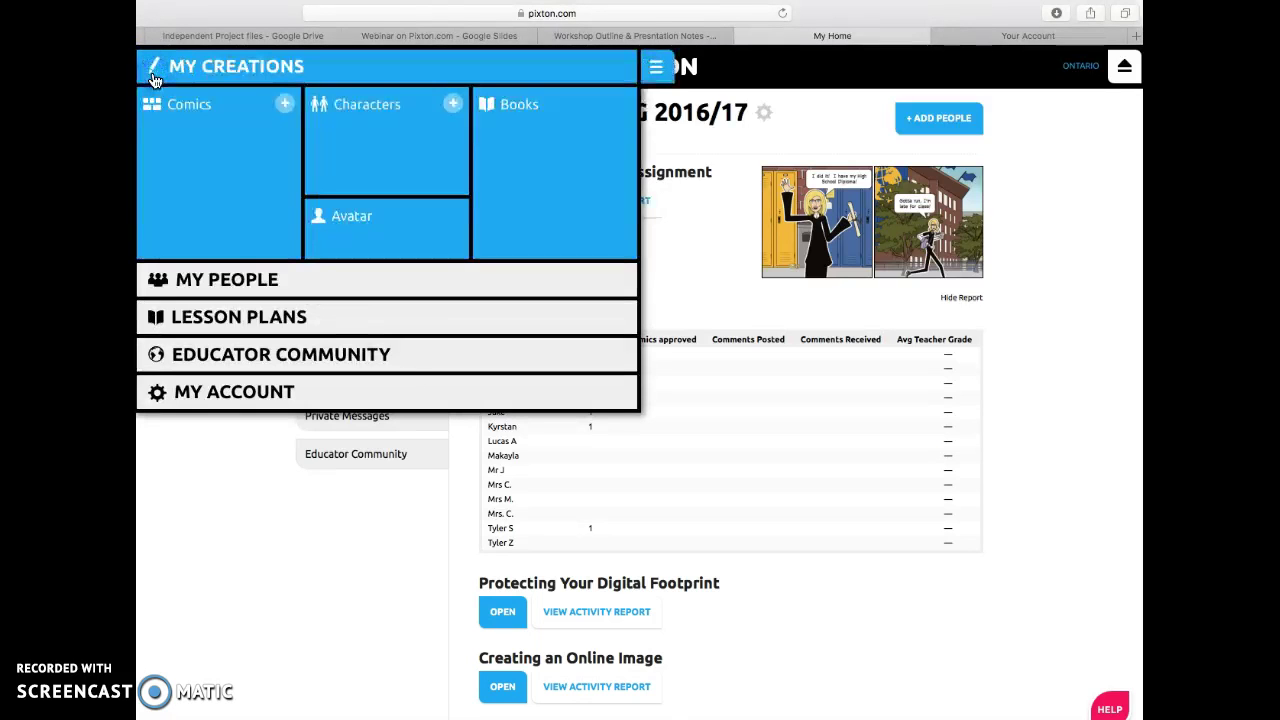
left_click(290, 106)
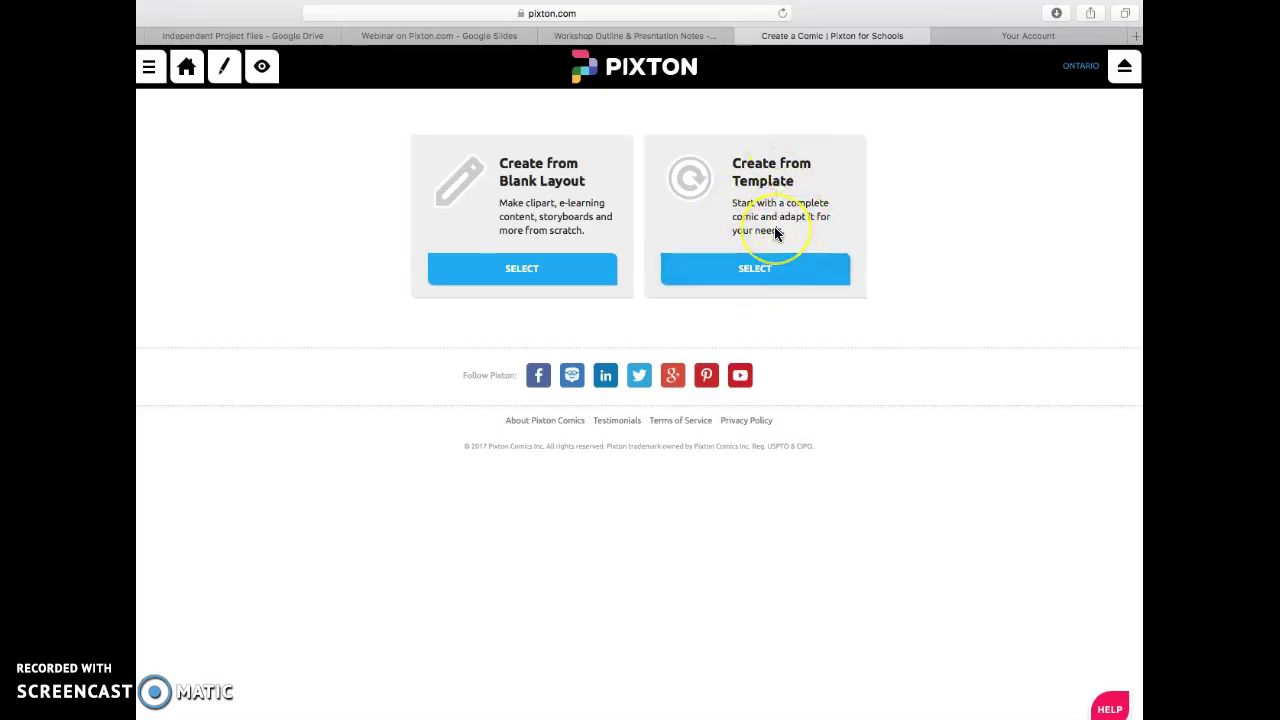
left_click(521, 270)
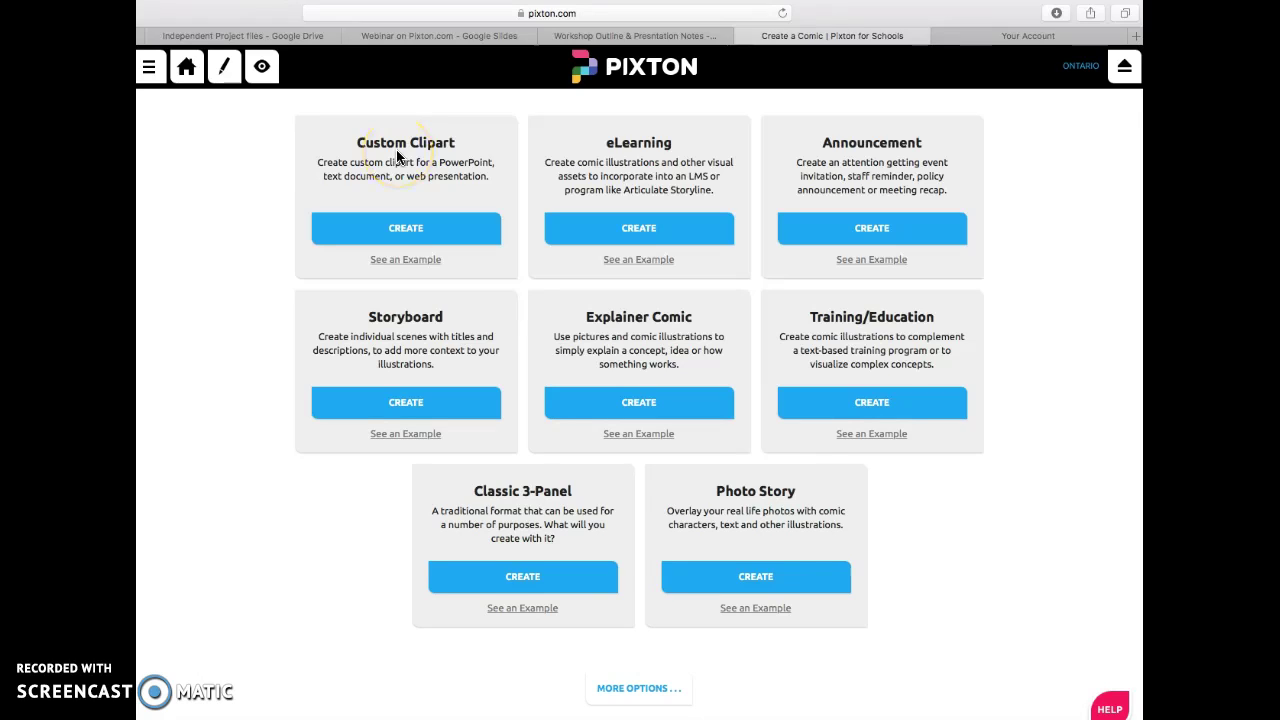
left_click(392, 234)
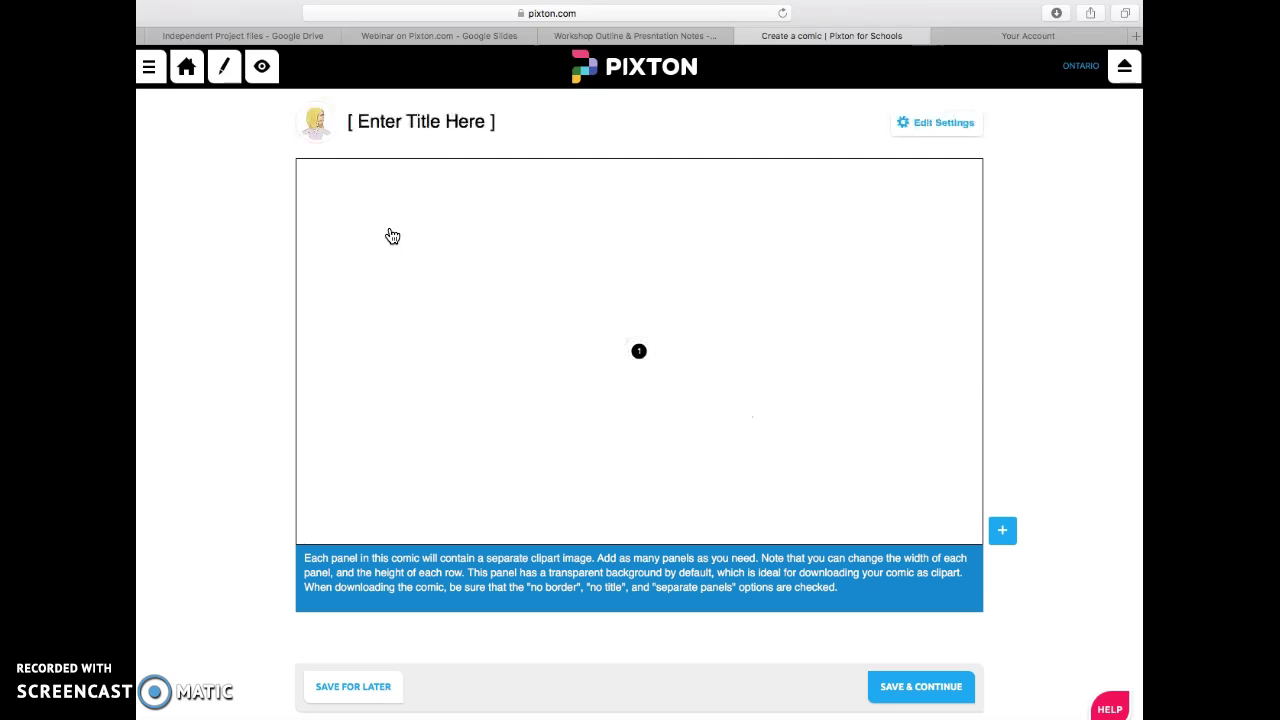
- Search the preset backgrounds for "golf" and add the golf course scene with the red flag to panel 1
left_click(634, 352)
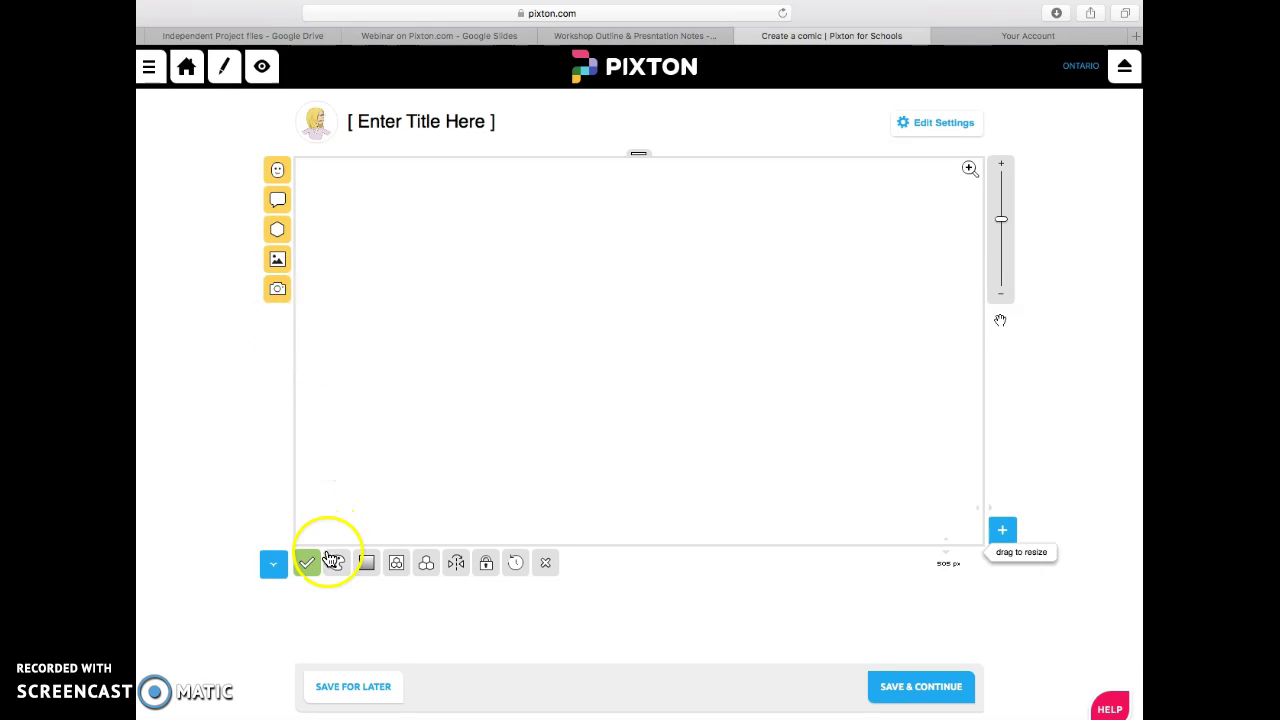
left_click(278, 260)
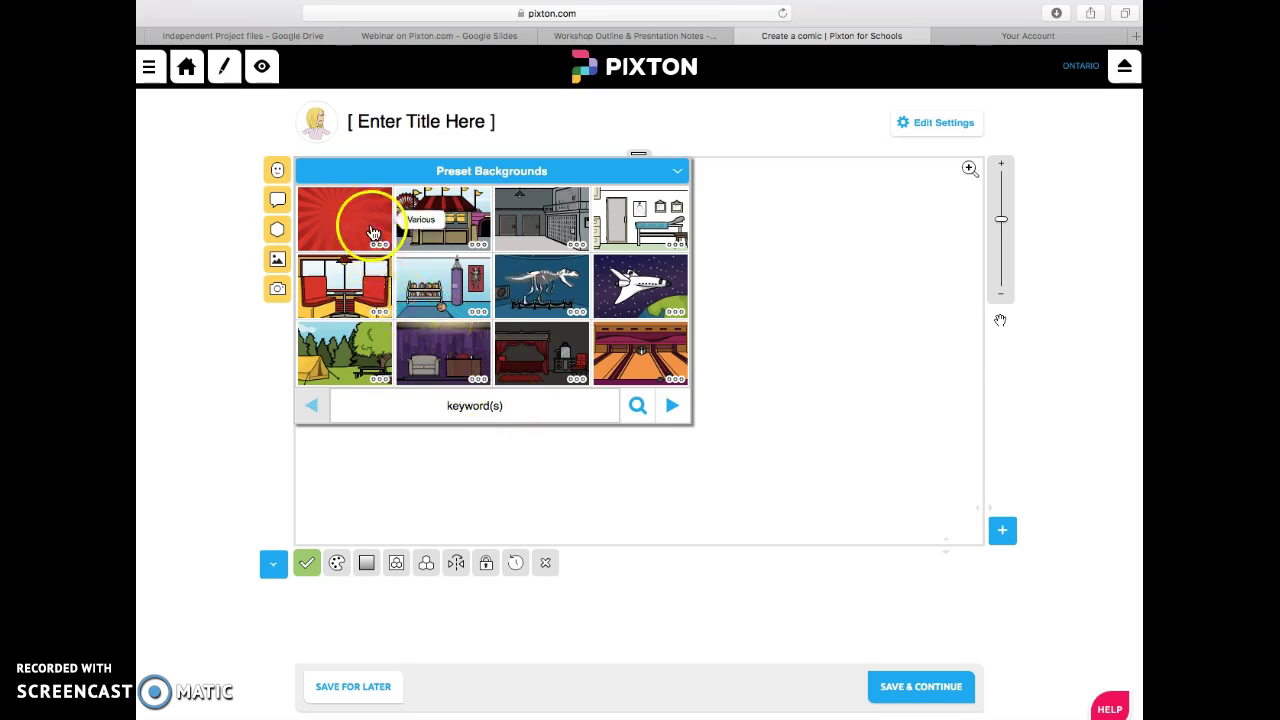
left_click(510, 406)
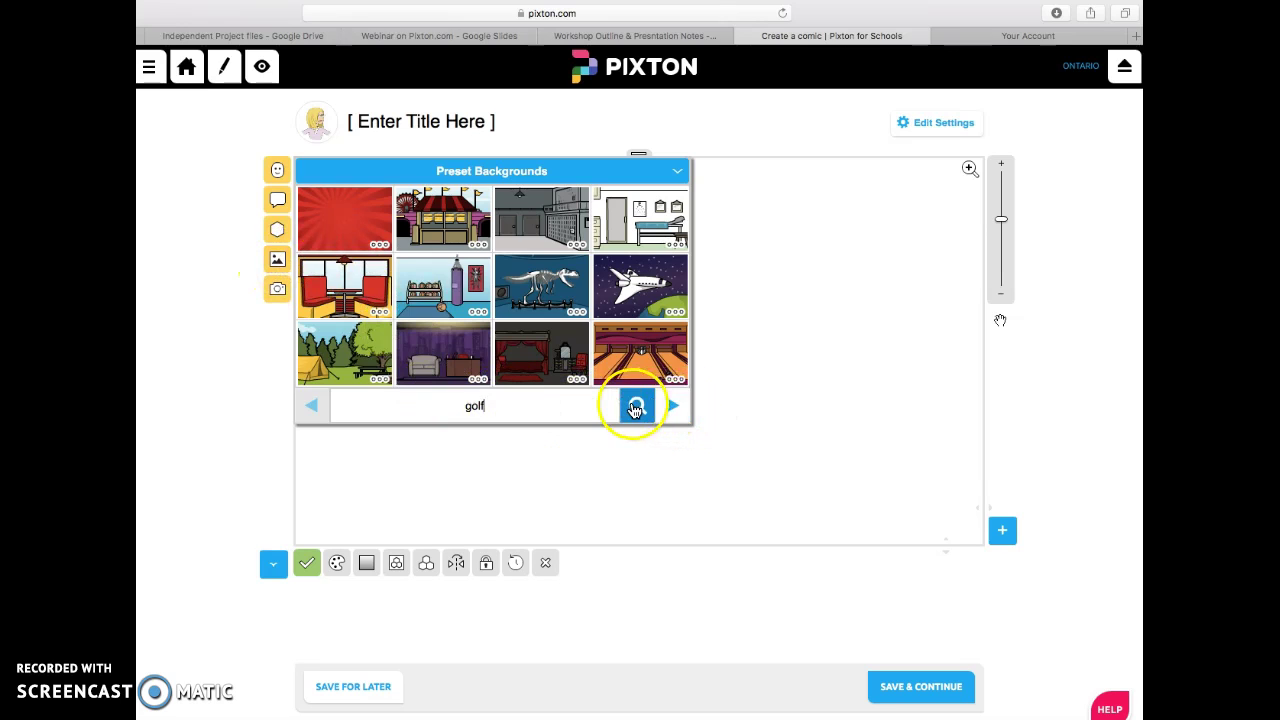
left_click(634, 406)
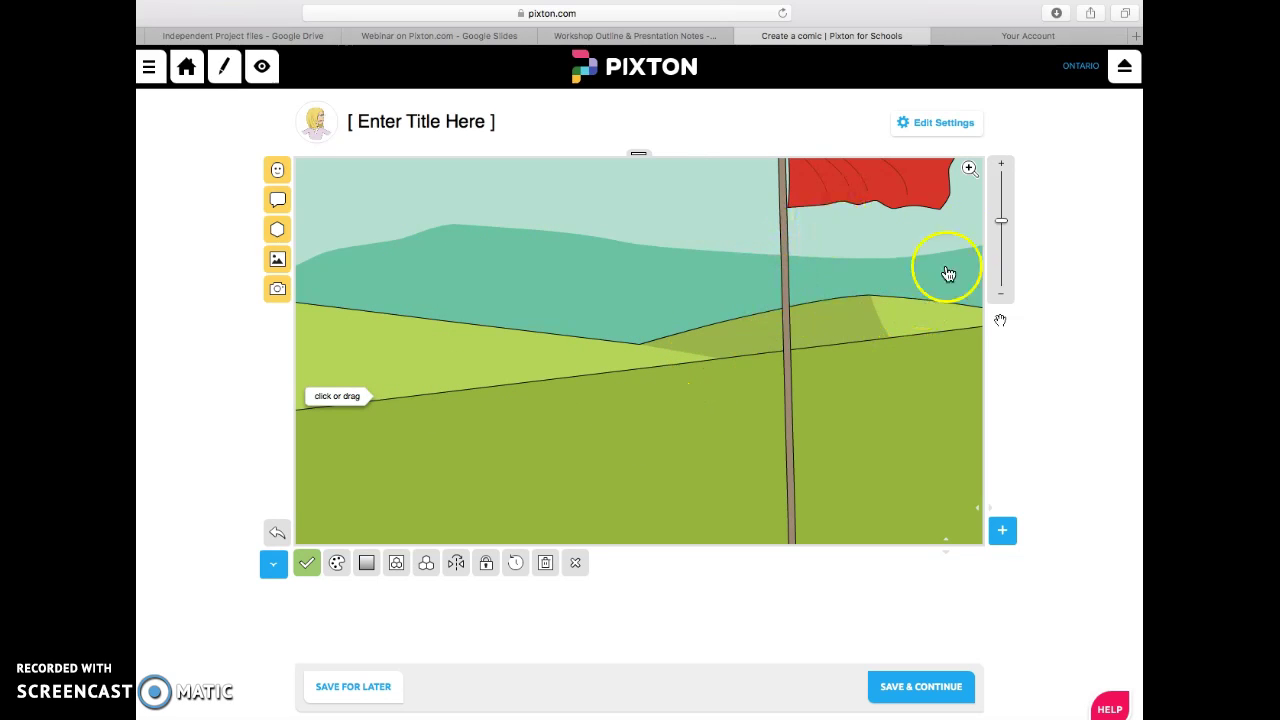
- Rescale and reposition the golf background so the flag, the hole and the pine trees fit inside the panel
left_click(1001, 221)
mouse_move(1001, 221)
left_mouse_down()
mouse_move(1000, 189)
mouse_move(1001, 228)
mouse_move(1002, 211)
left_mouse_up()
left_click_drag(894, 294, 960, 291)
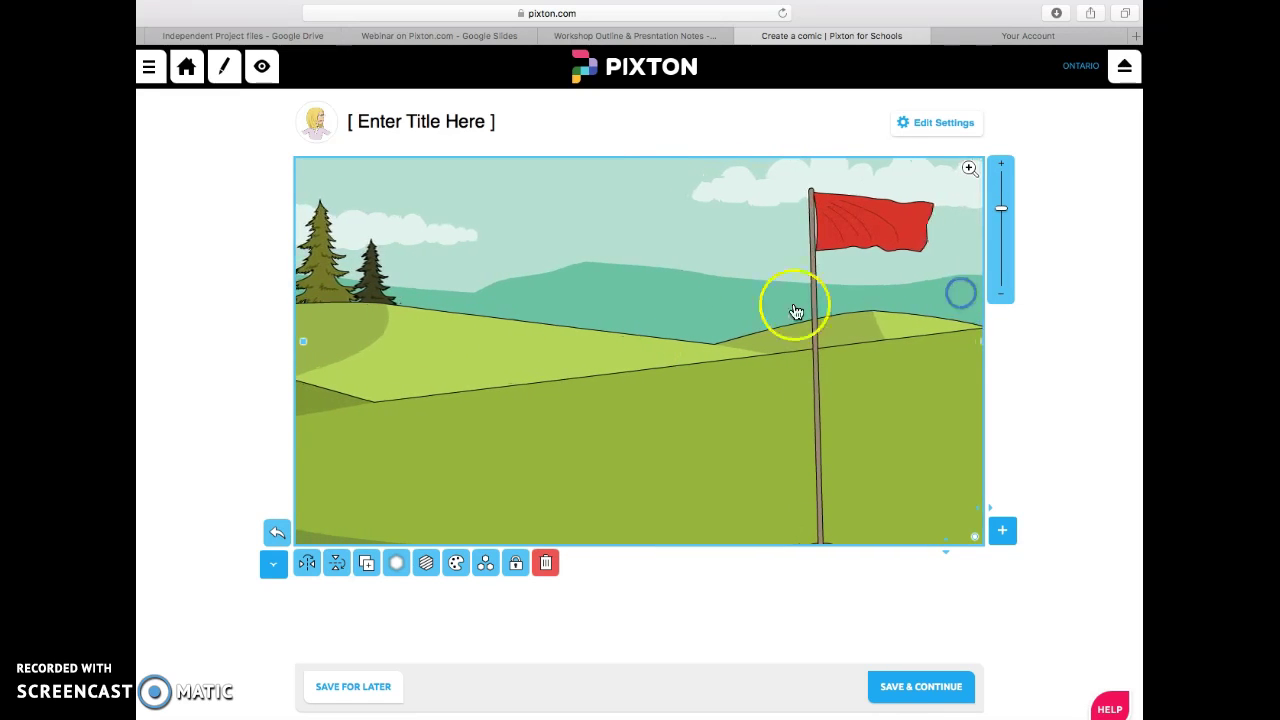
left_click(621, 434)
left_click_drag(621, 434, 623, 392)
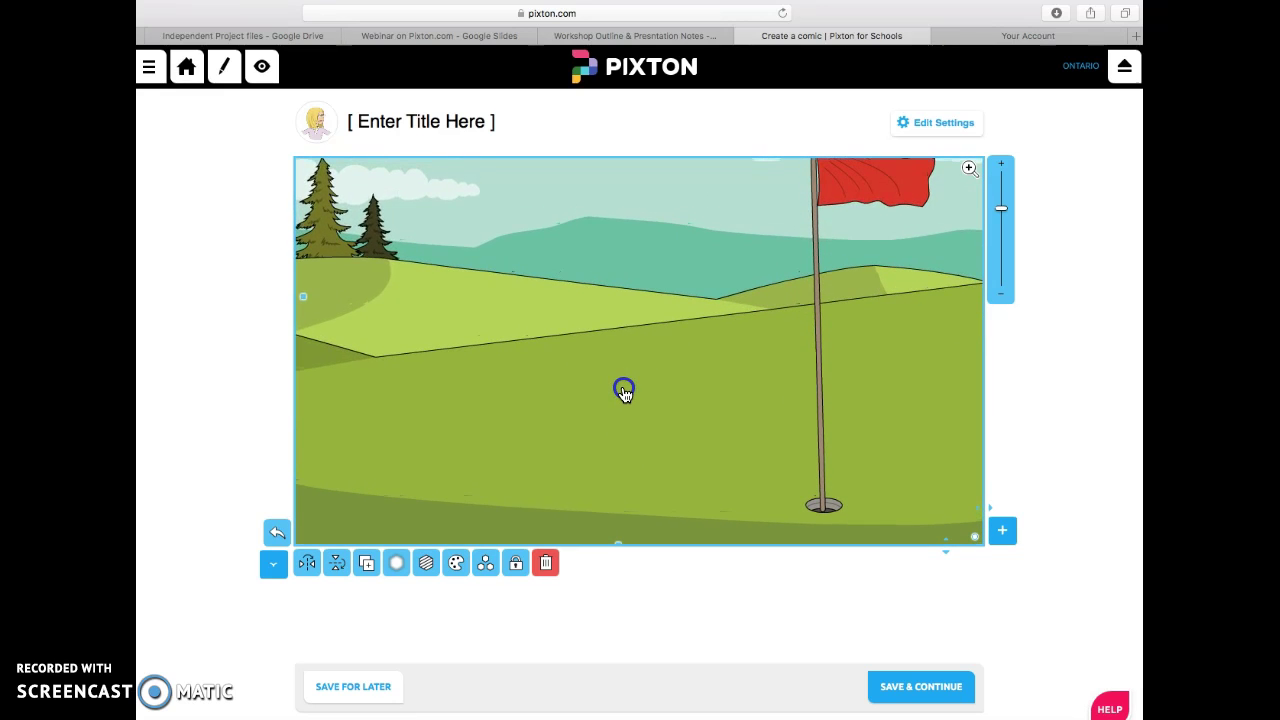
- Title the comic with the teacher's name in possessive form followed by "golfing"
left_click(485, 125)
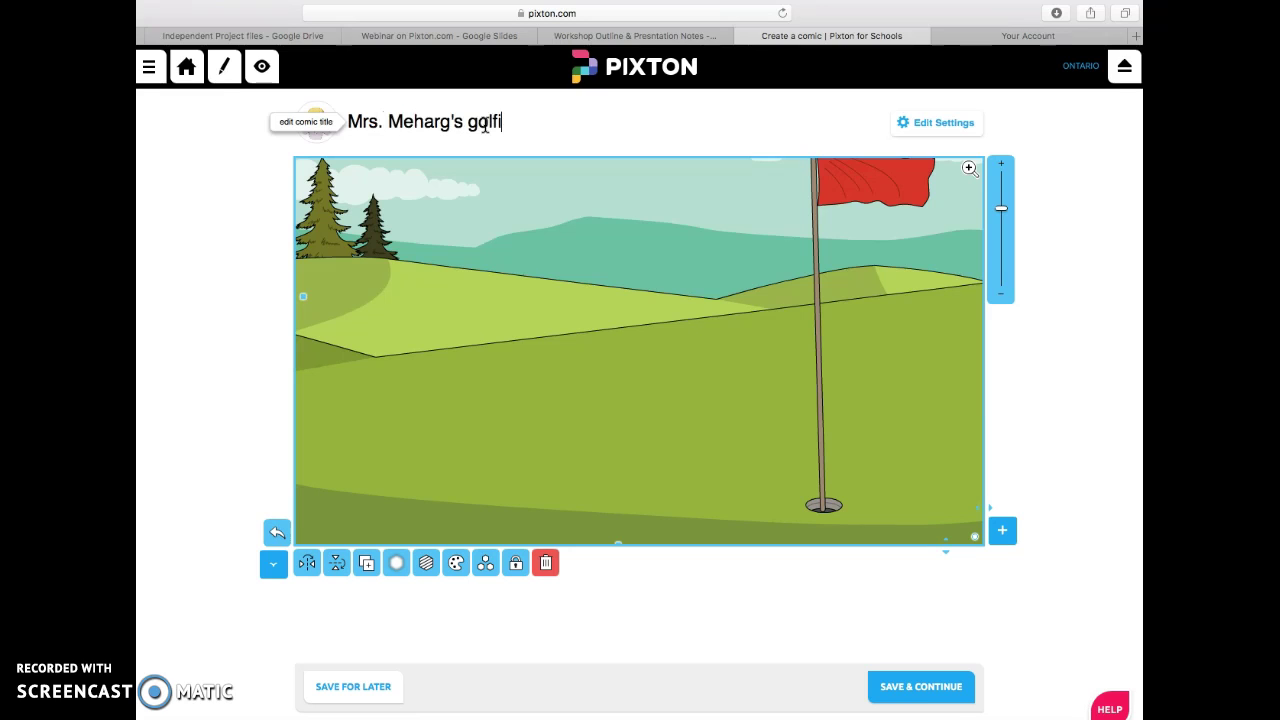
left_click(490, 145)
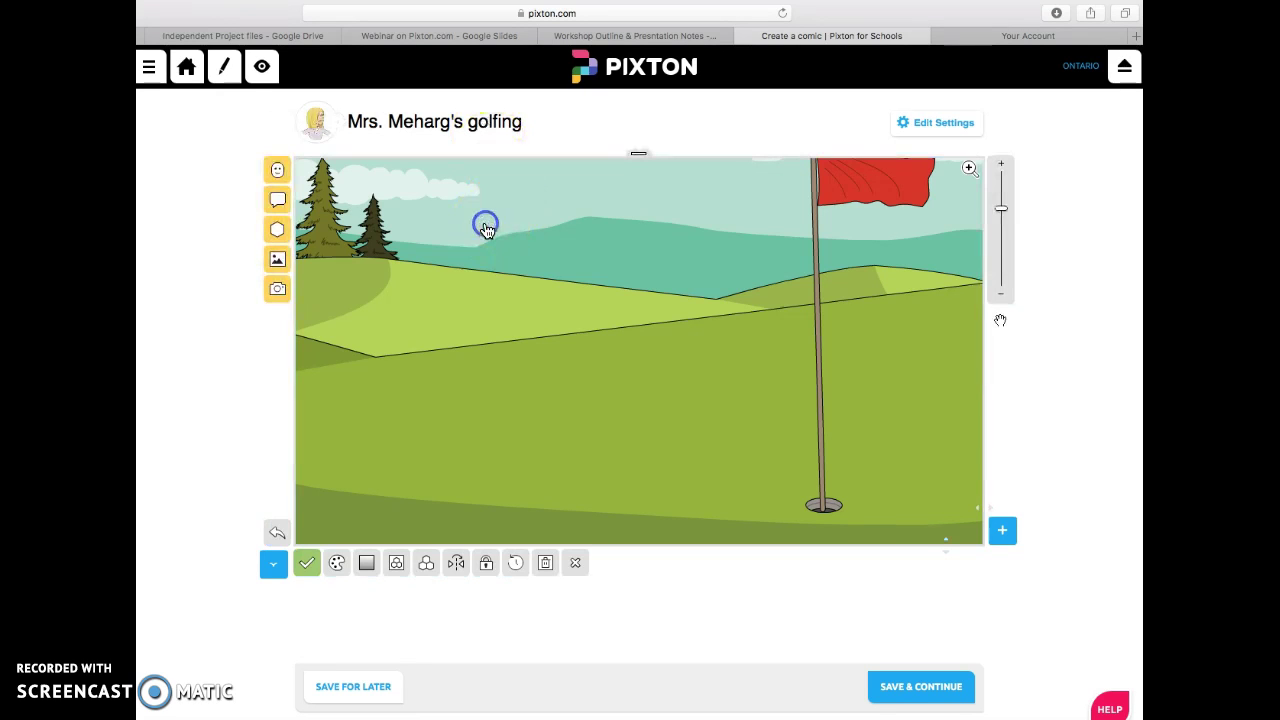
left_click(152, 380)
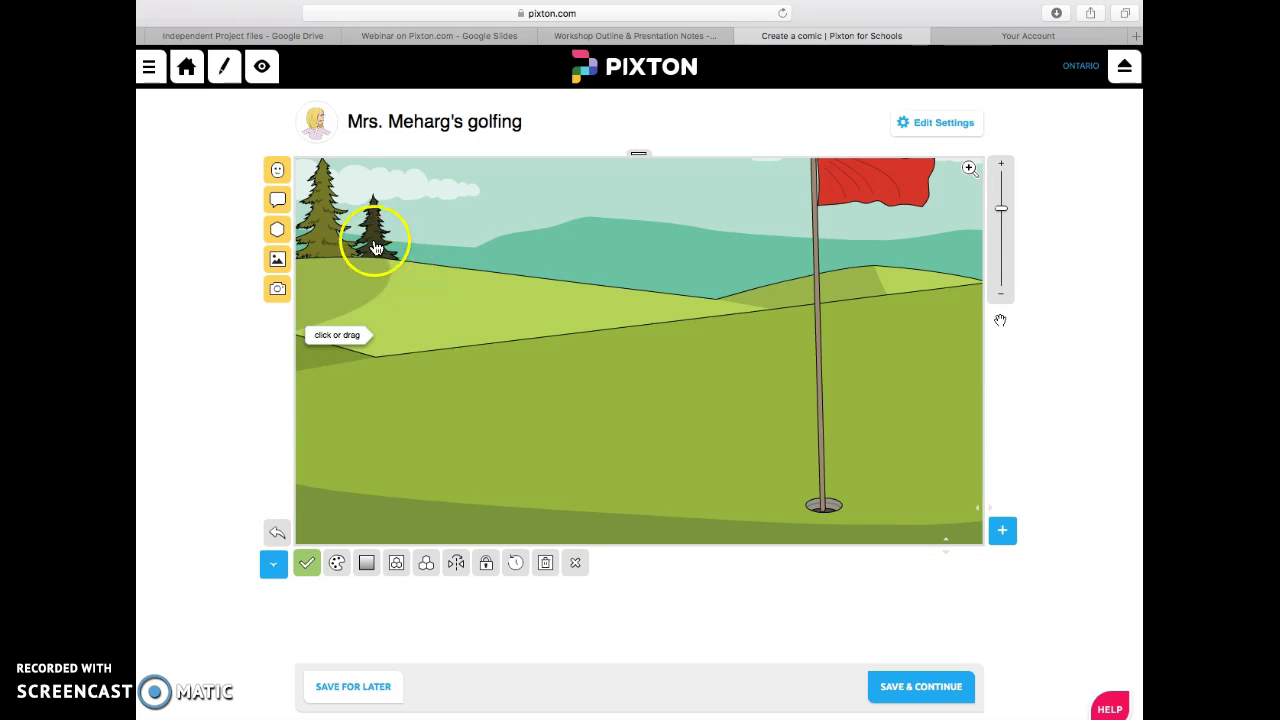
- Look through the new and preset character collections and search the preset characters for "golf"
left_click(281, 172)
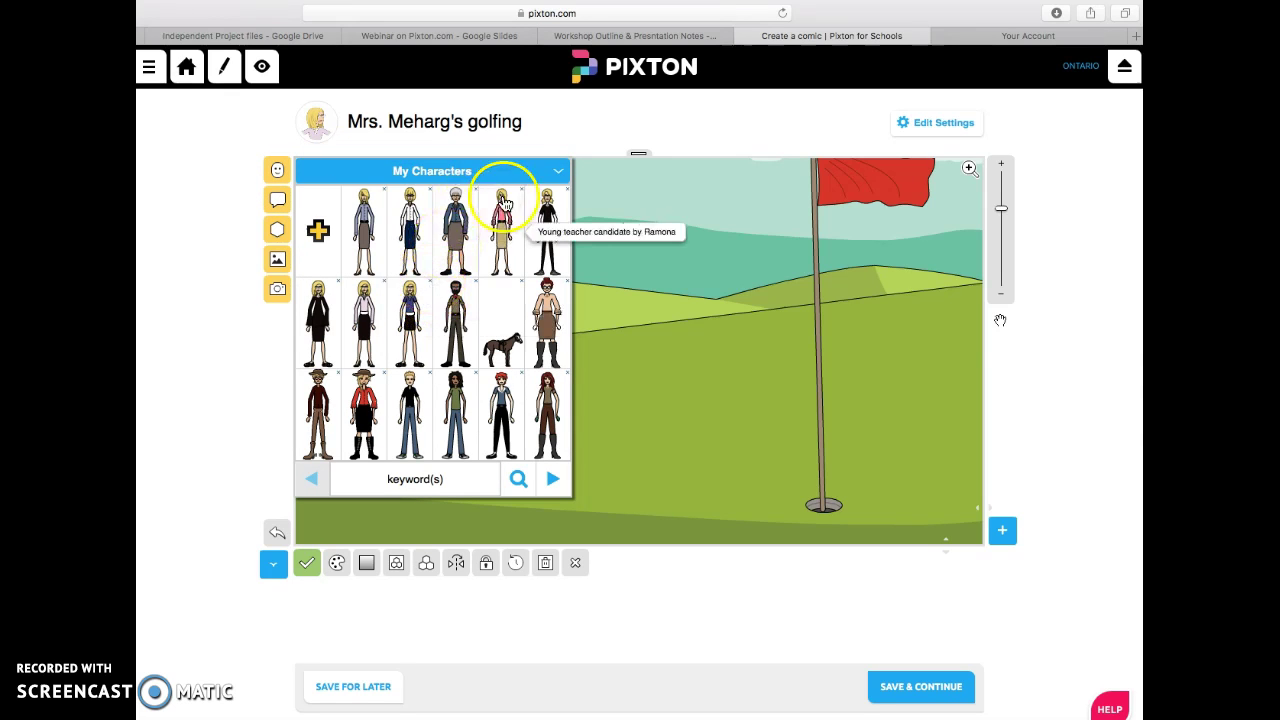
left_click(555, 174)
left_click(497, 198)
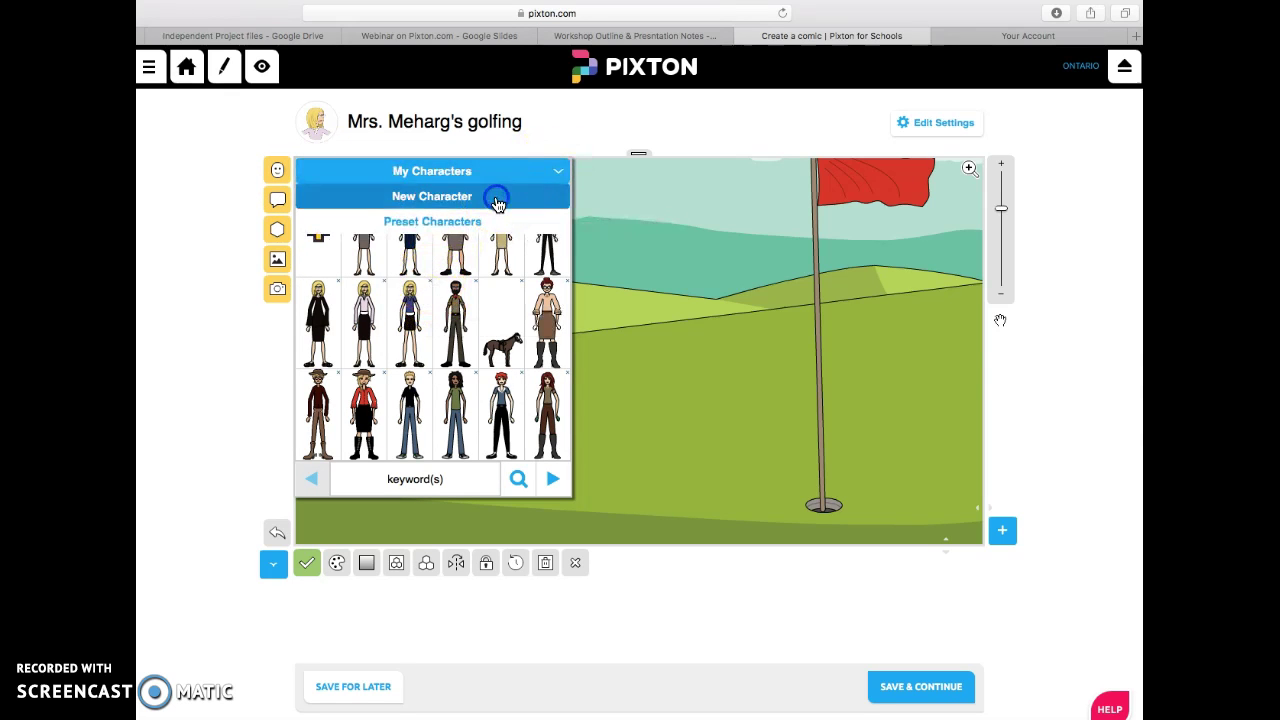
left_click(556, 172)
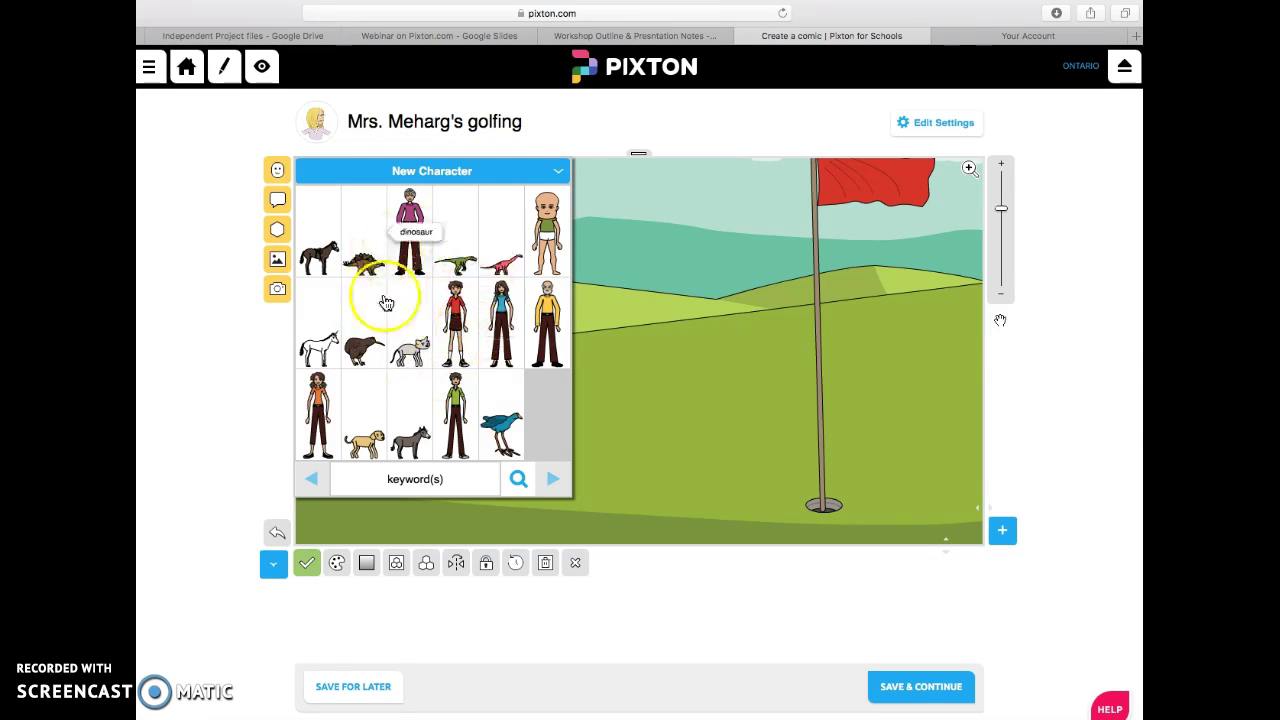
left_click(557, 171)
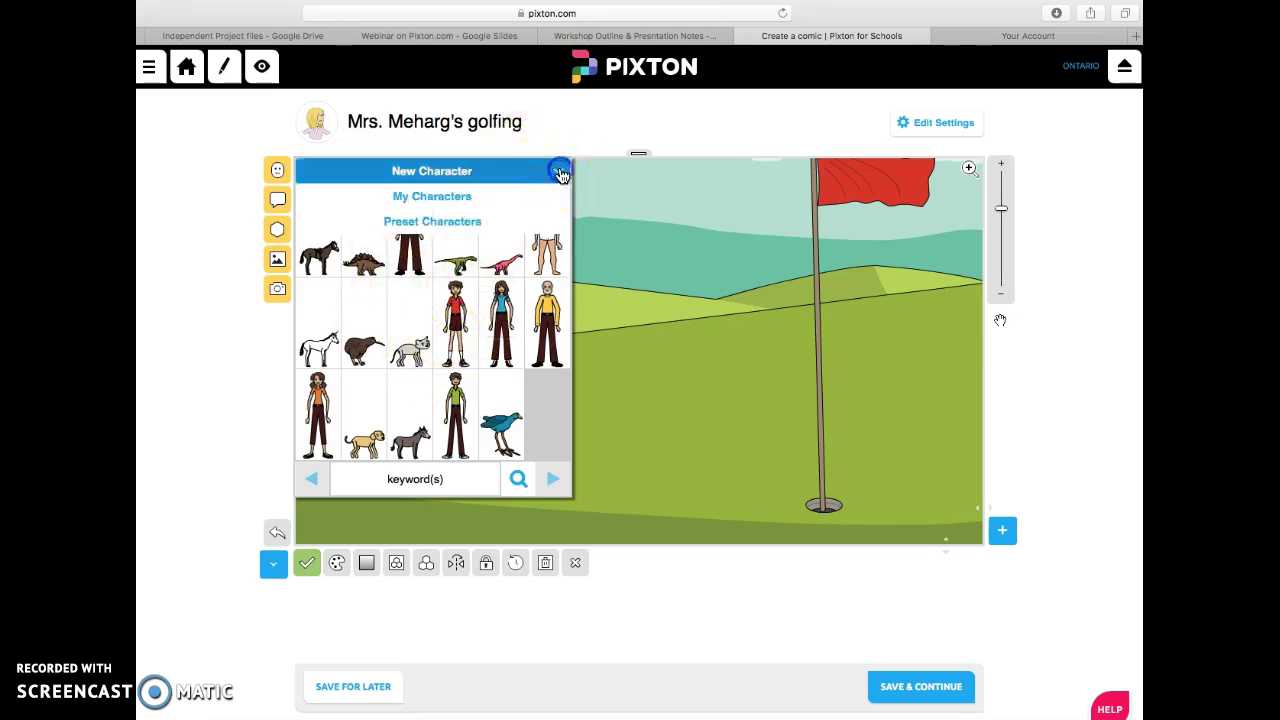
left_click(498, 224)
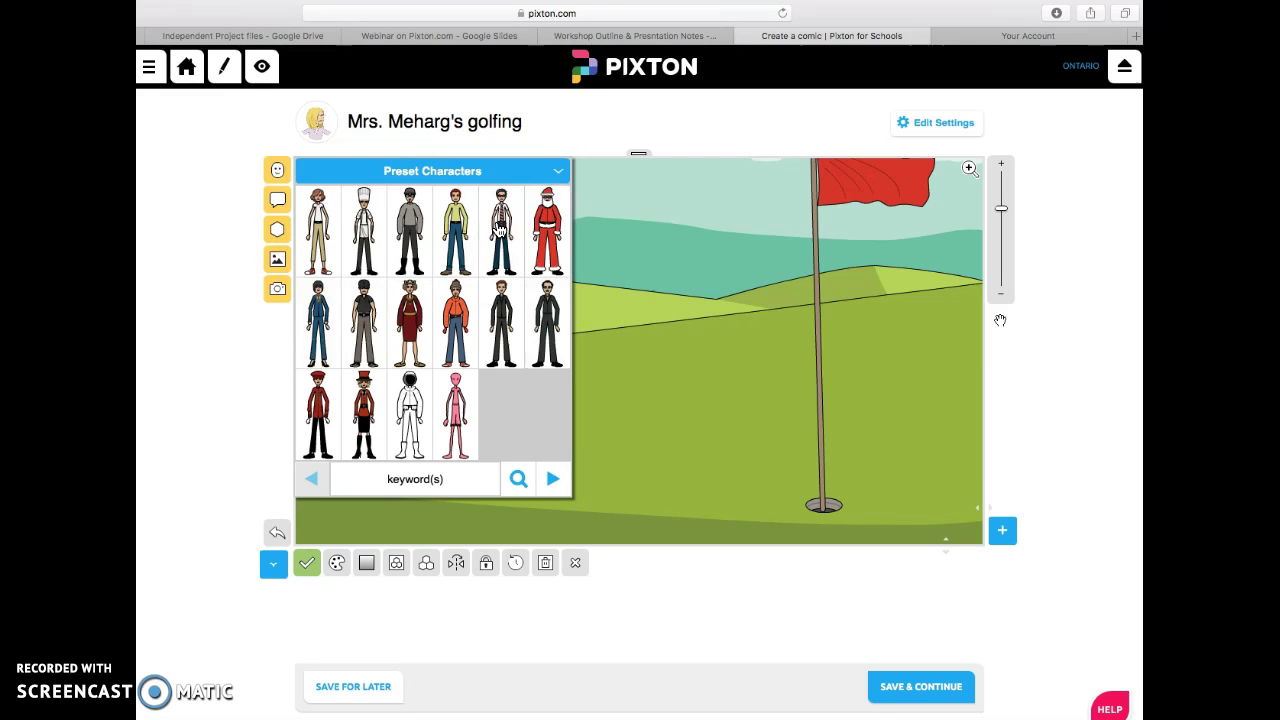
left_click(448, 479)
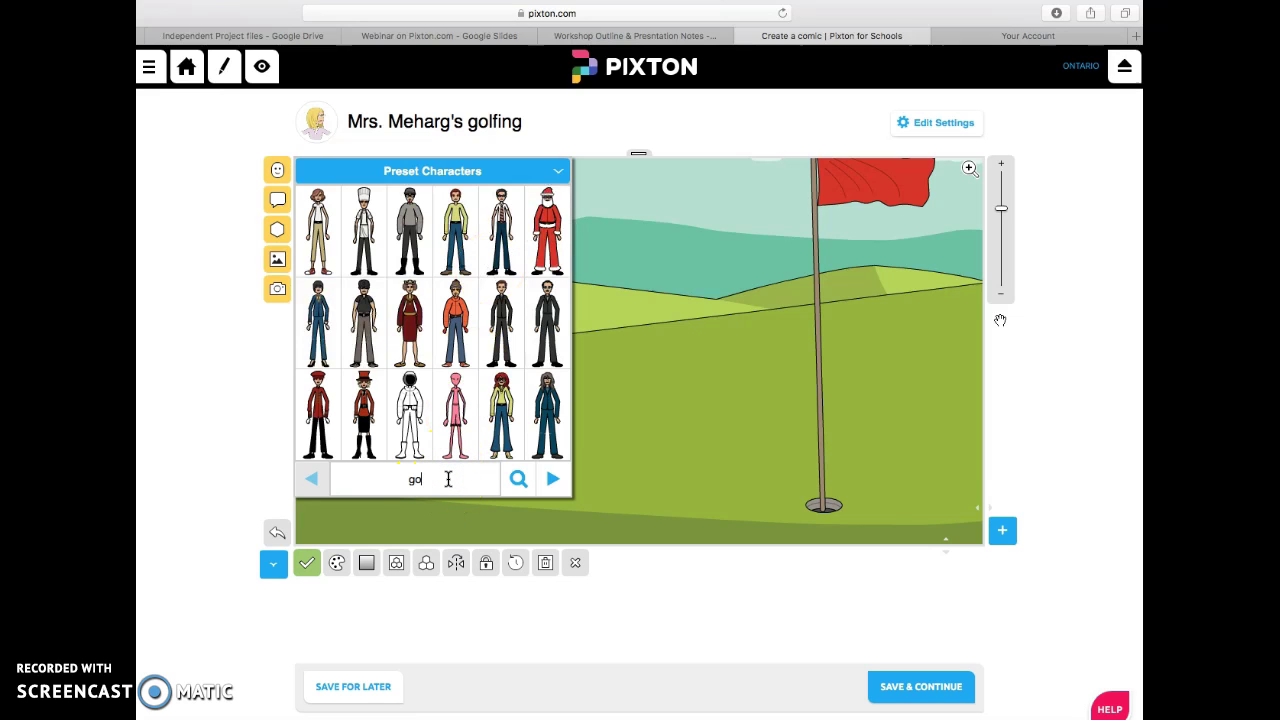
left_click(514, 483)
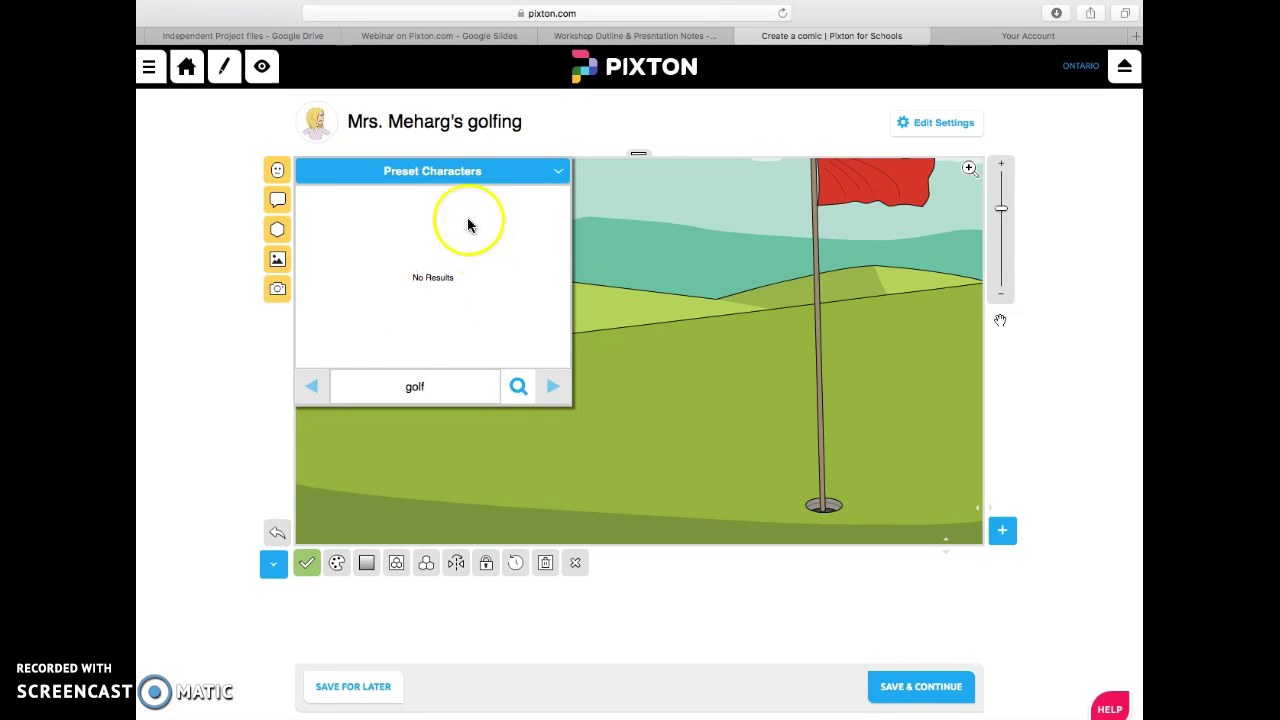
- Add the blonde character in the black top and black trousers from My Characters to the golf scene
left_click(503, 177)
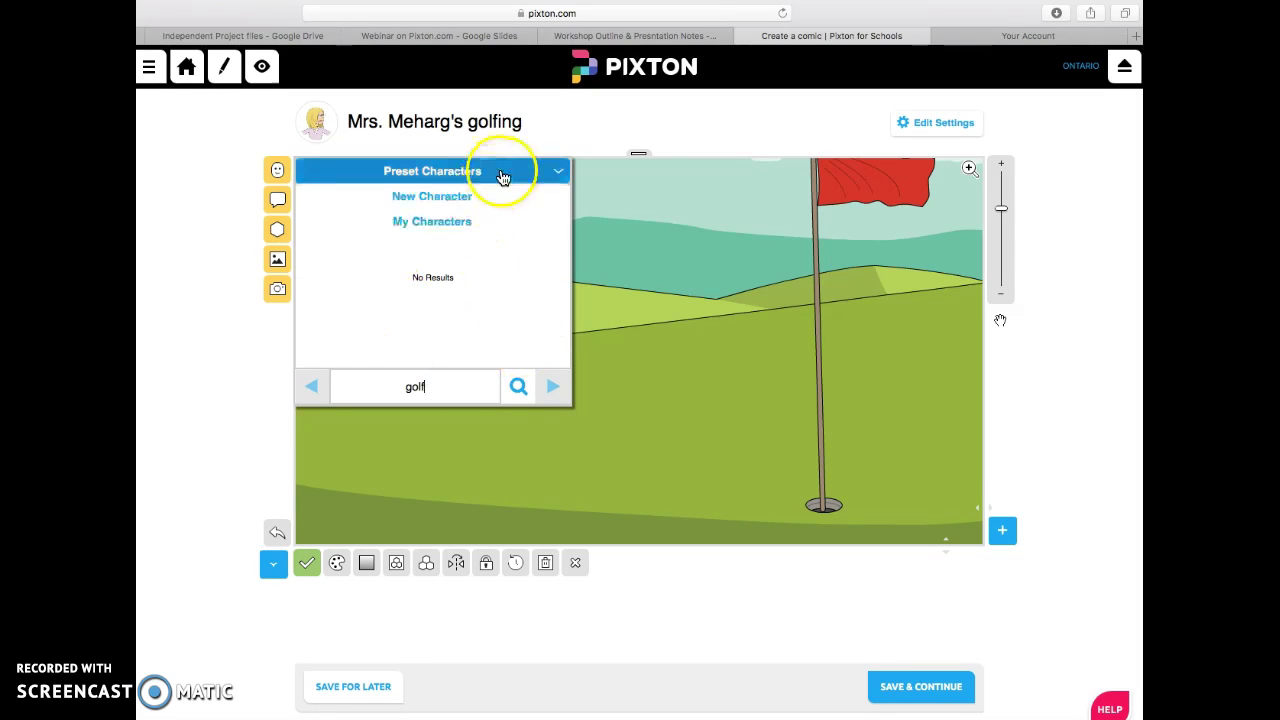
left_click(437, 199)
scroll(465, 290, "down", 3)
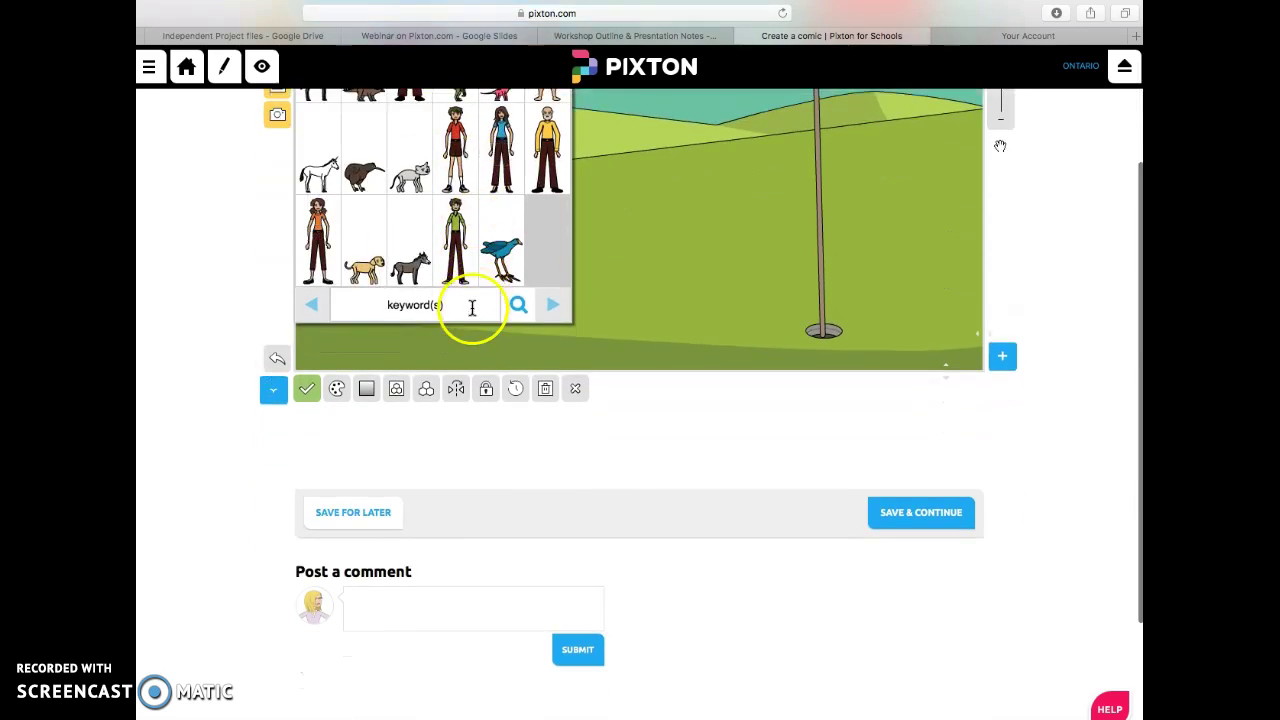
scroll(472, 307, "up", 3)
scroll(472, 307, "up", 1)
left_click(559, 171)
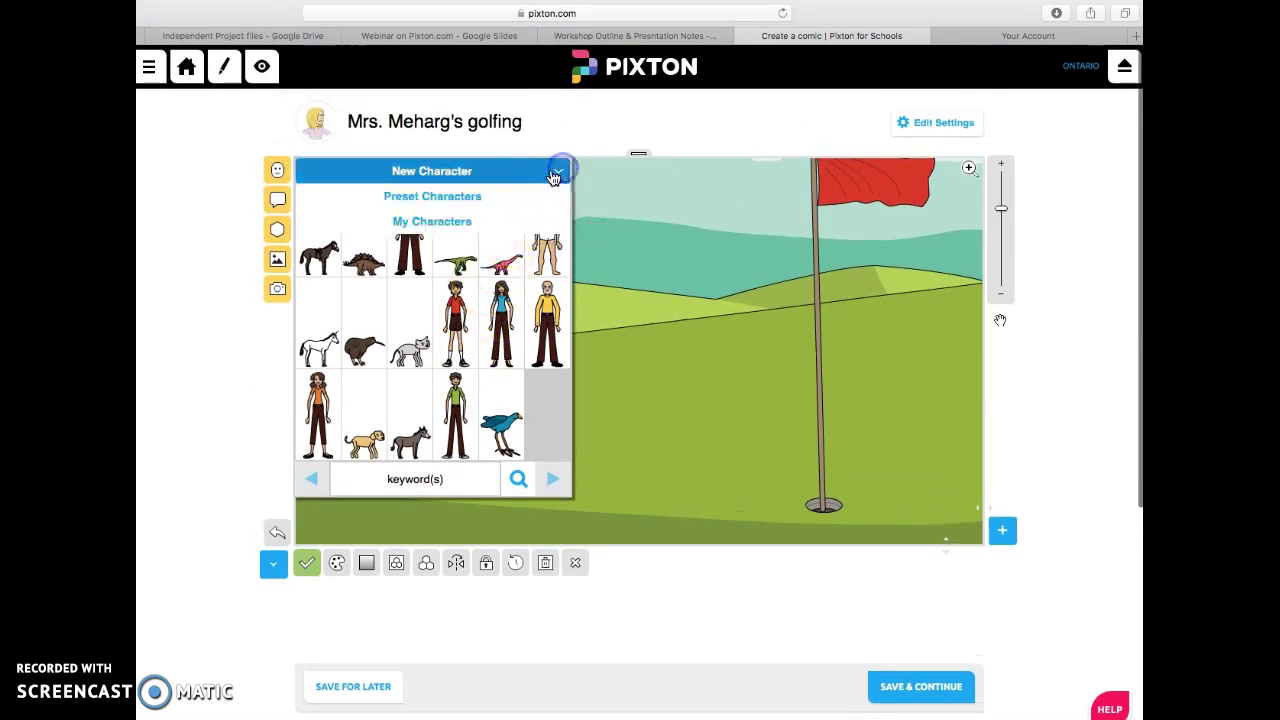
left_click(452, 221)
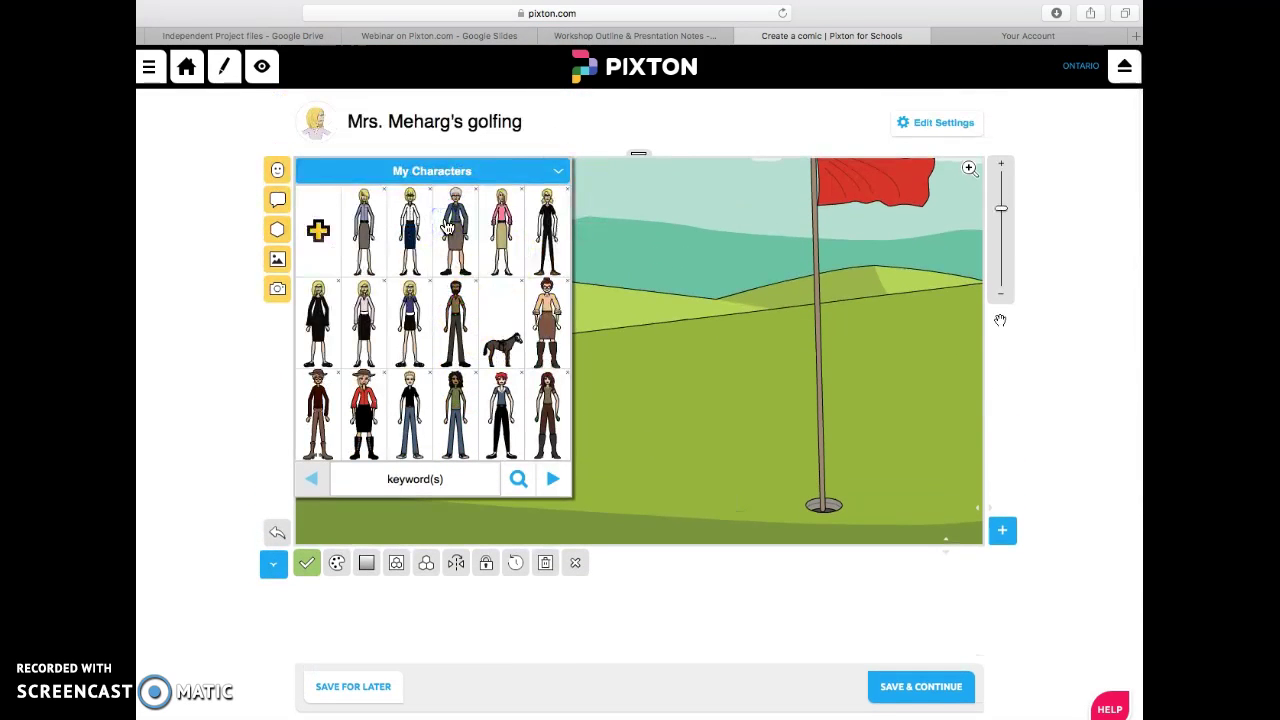
left_click(547, 230)
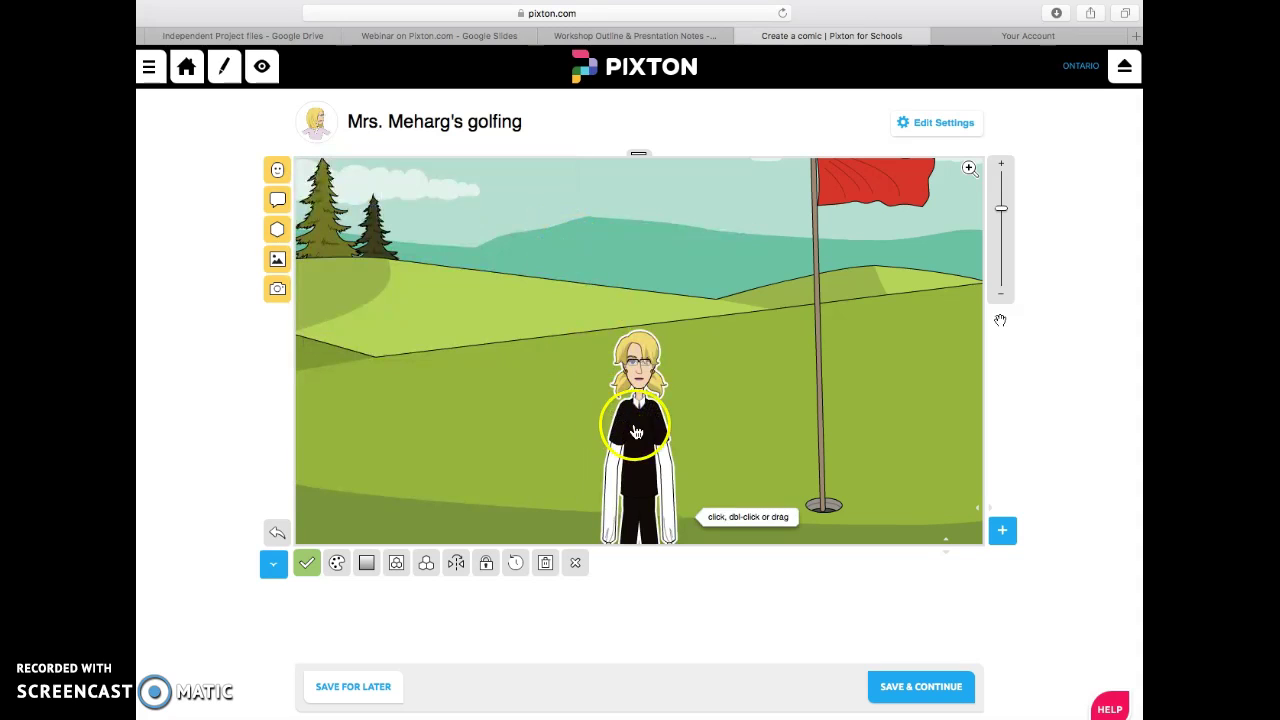
- Move the blonde character up and left of the panel's centre and scale it down slightly
left_click_drag(636, 432, 593, 370)
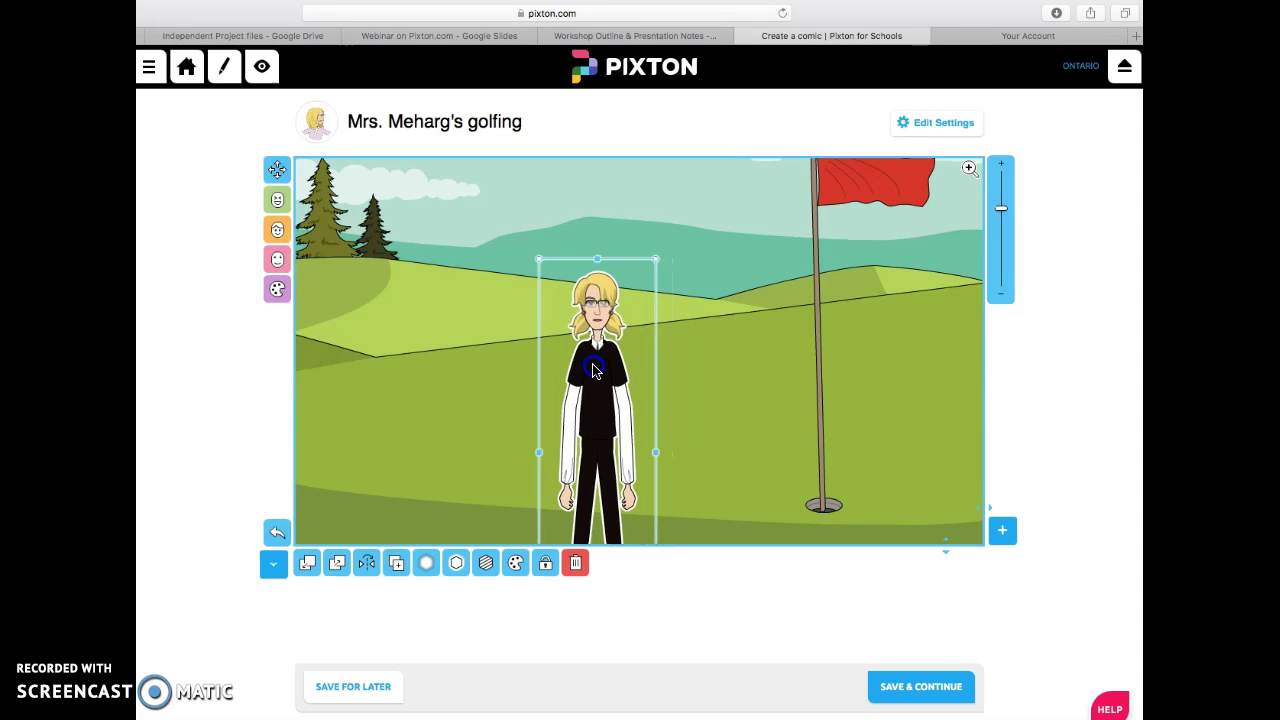
left_click(593, 374)
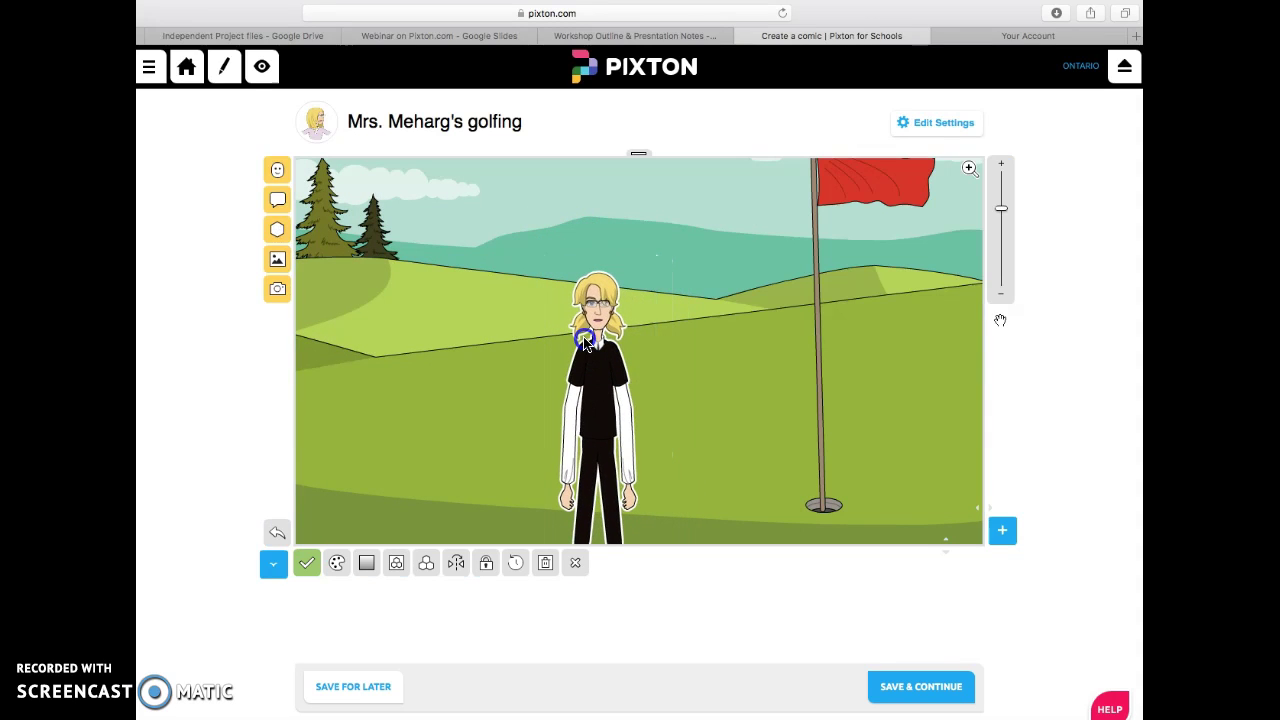
left_click_drag(586, 343, 539, 327)
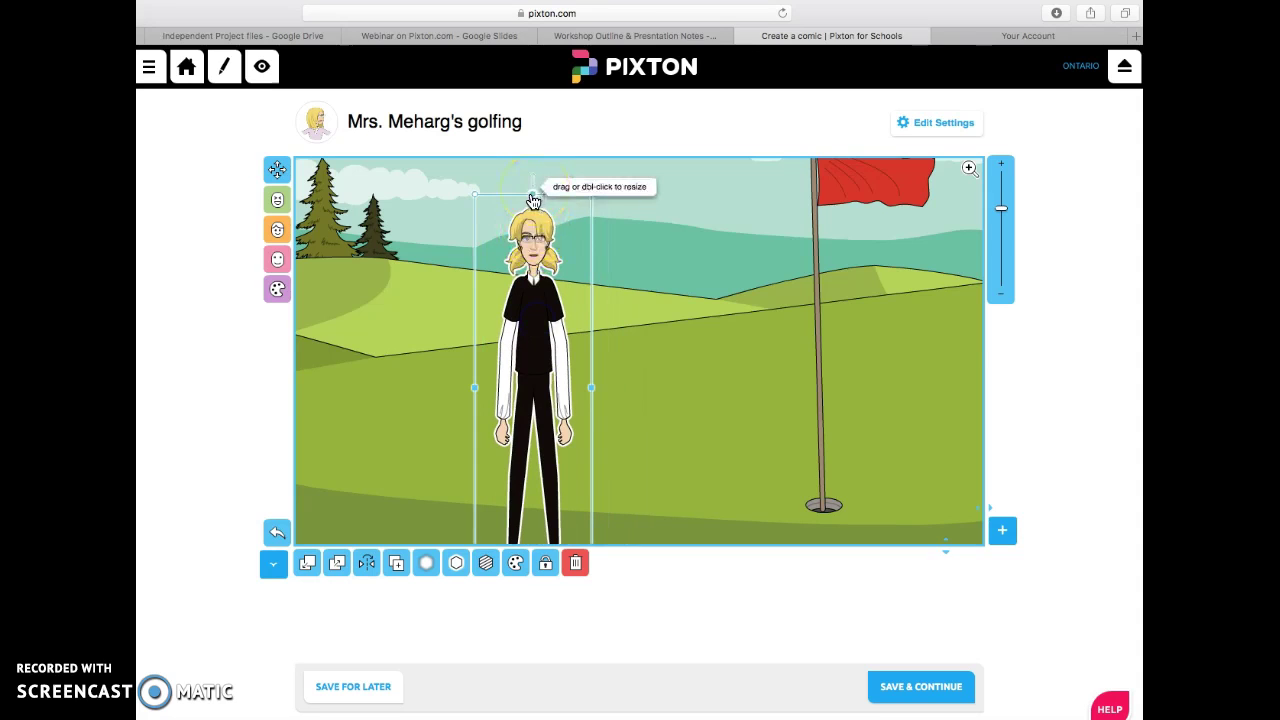
left_click_drag(535, 200, 528, 260)
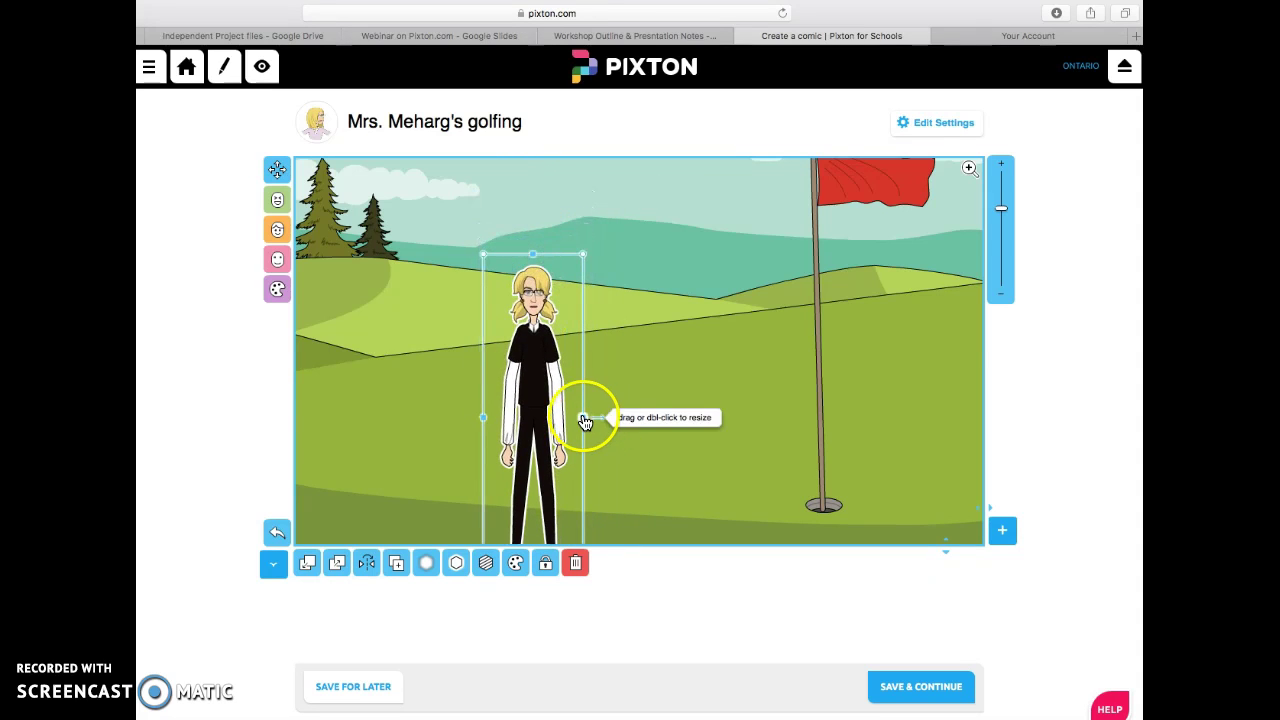
left_click_drag(584, 420, 605, 420)
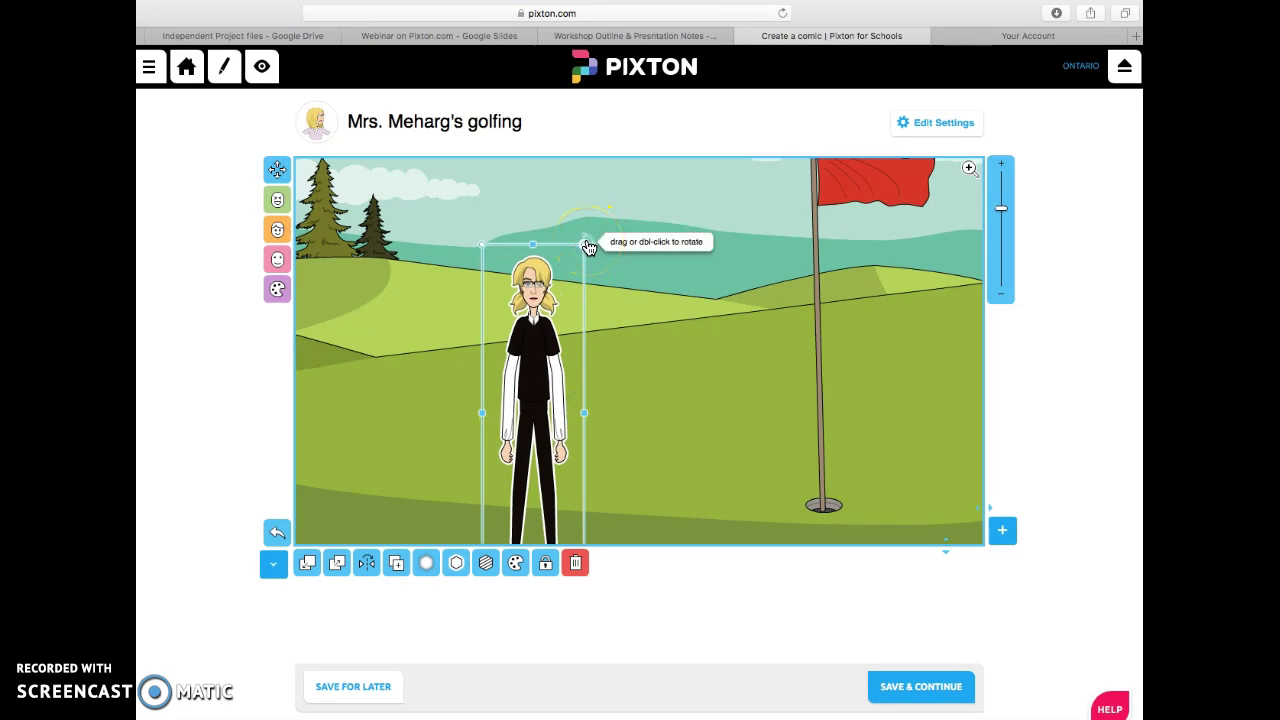
mouse_move(588, 247)
left_mouse_down()
mouse_move(683, 289)
mouse_move(620, 257)
mouse_move(420, 250)
mouse_move(597, 243)
mouse_move(586, 247)
left_mouse_up()
- Select the blonde character in the golf scene and start a new version of it for editing its appearance
left_click(686, 330)
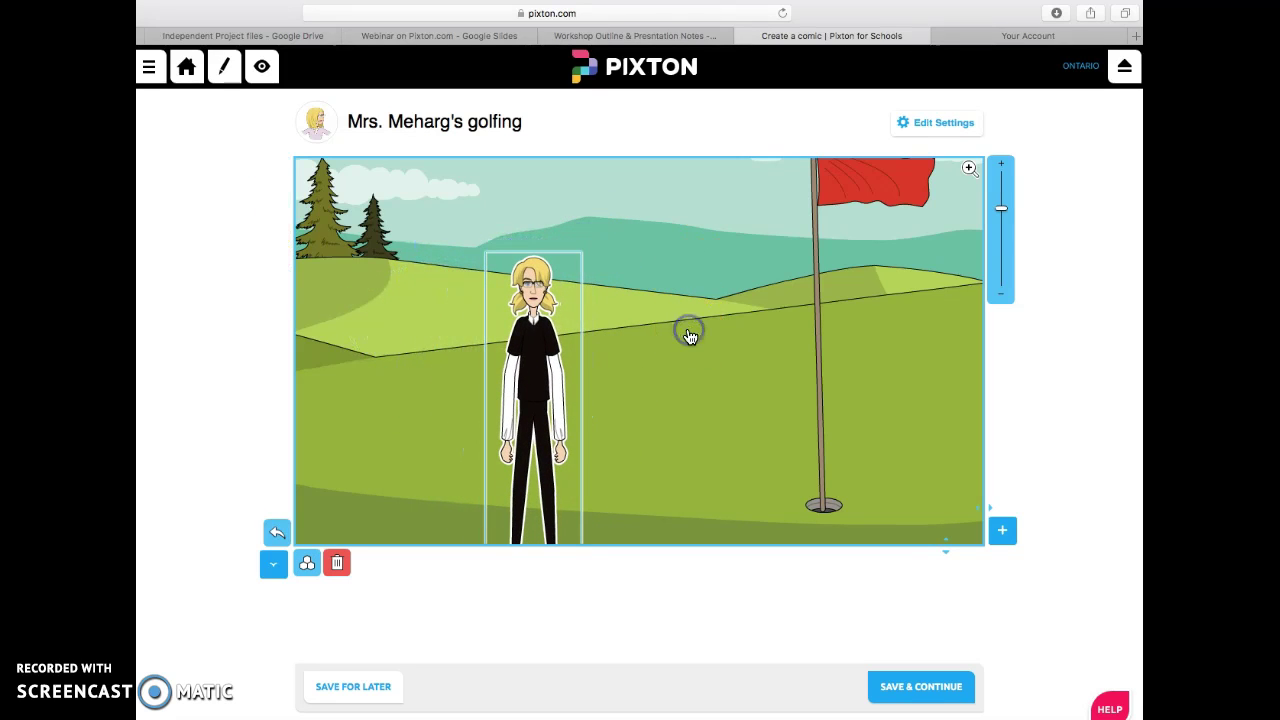
left_click(512, 318)
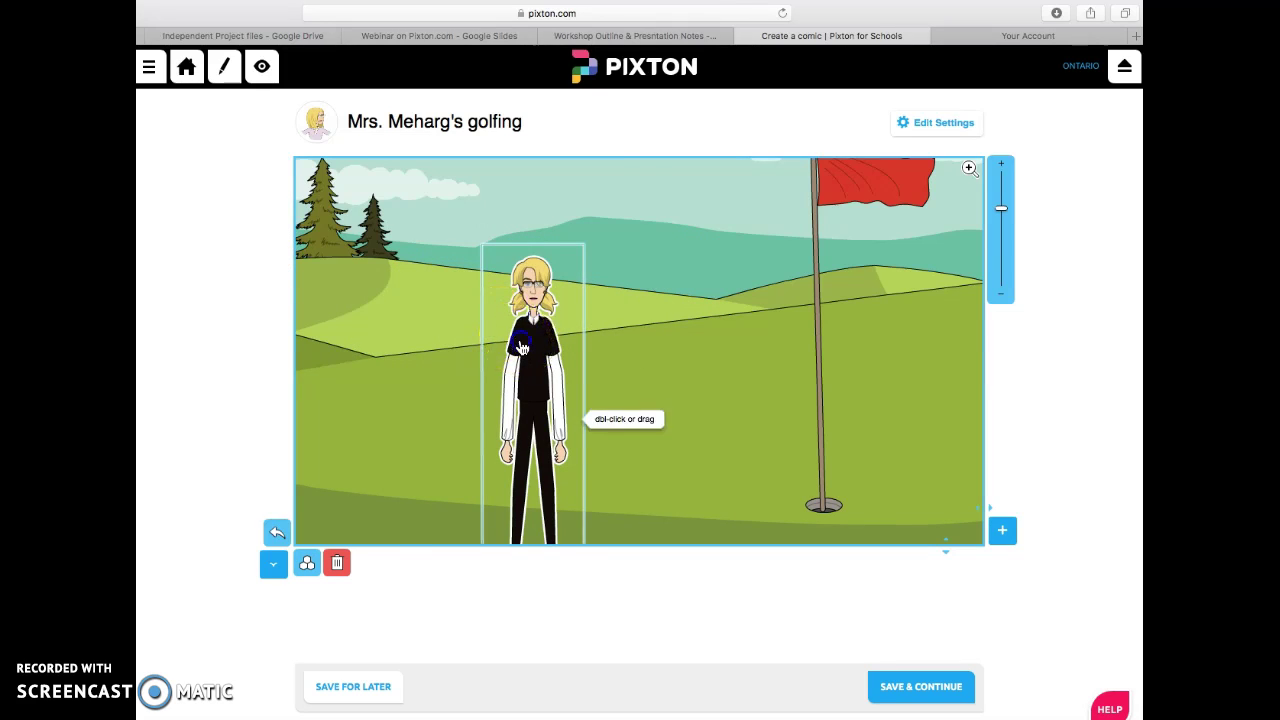
left_click(521, 347)
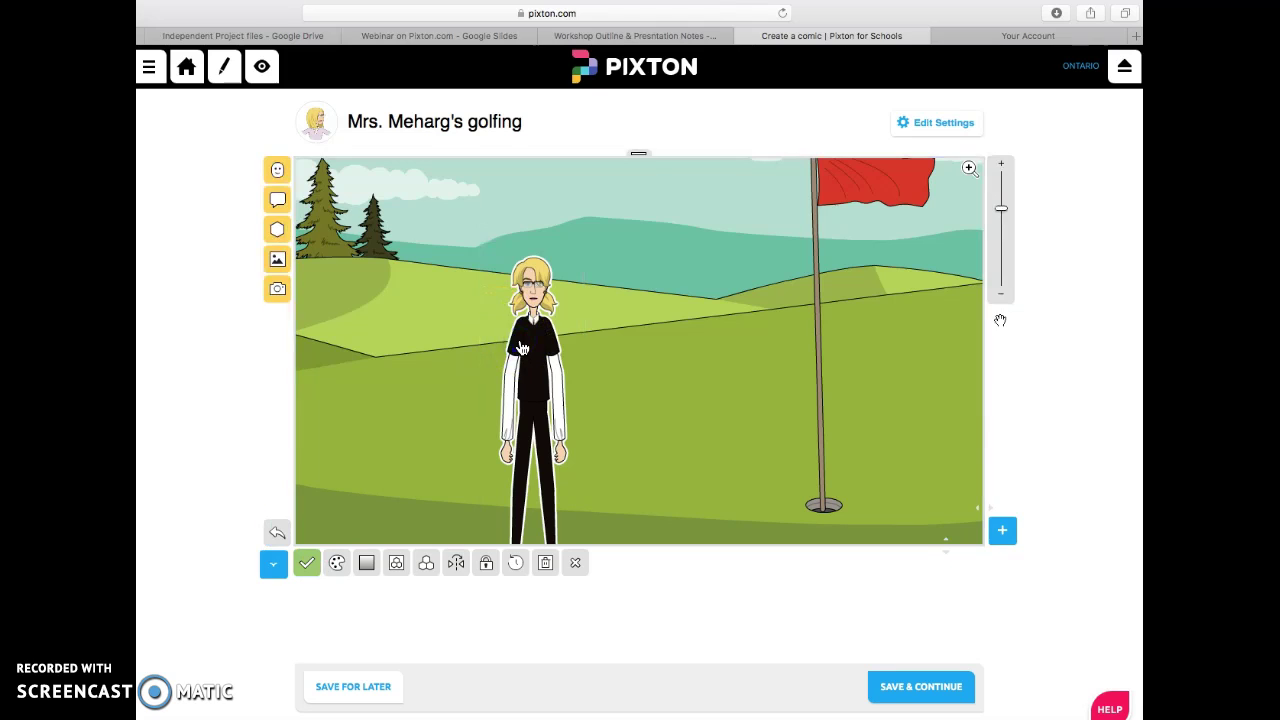
left_click(527, 350)
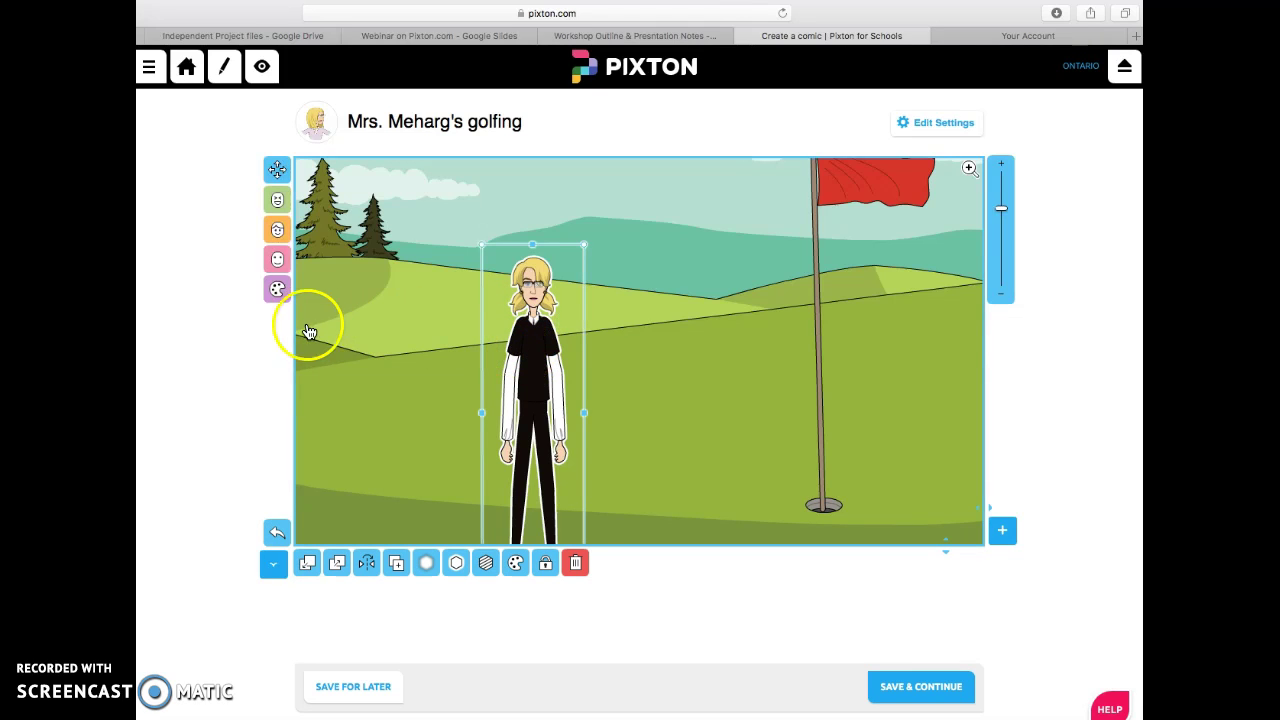
left_click(279, 261)
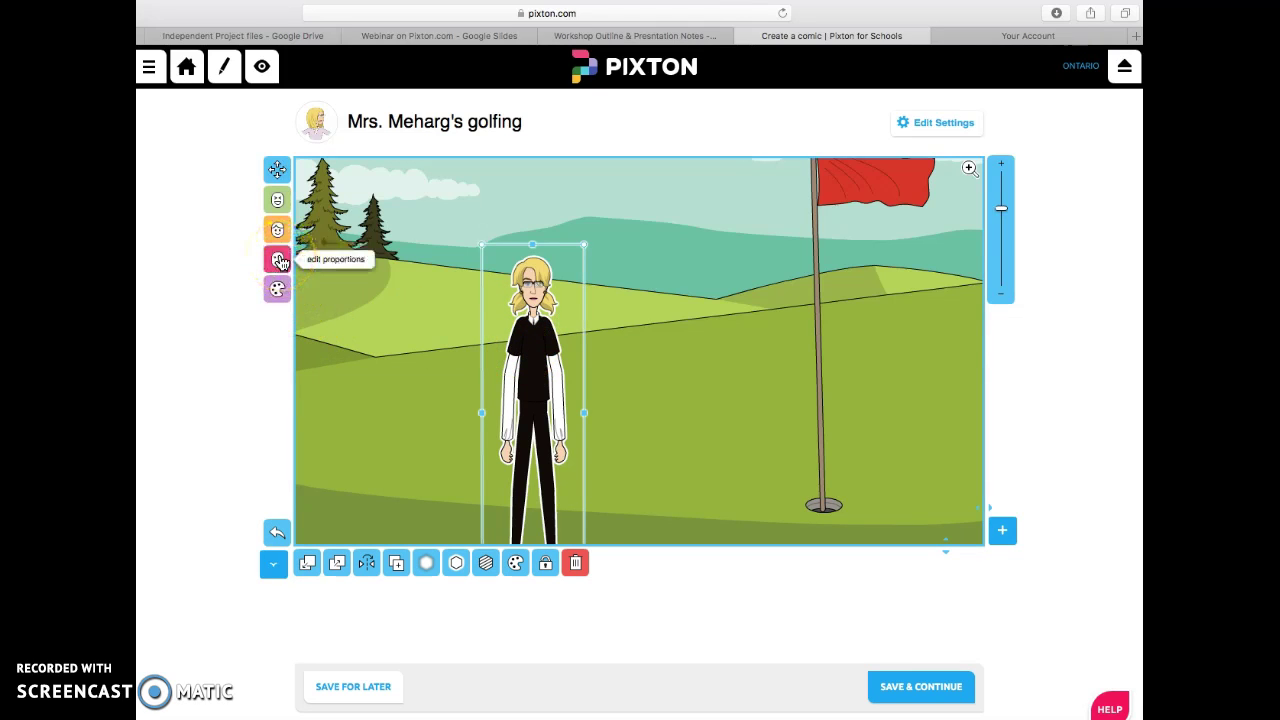
left_click(278, 232)
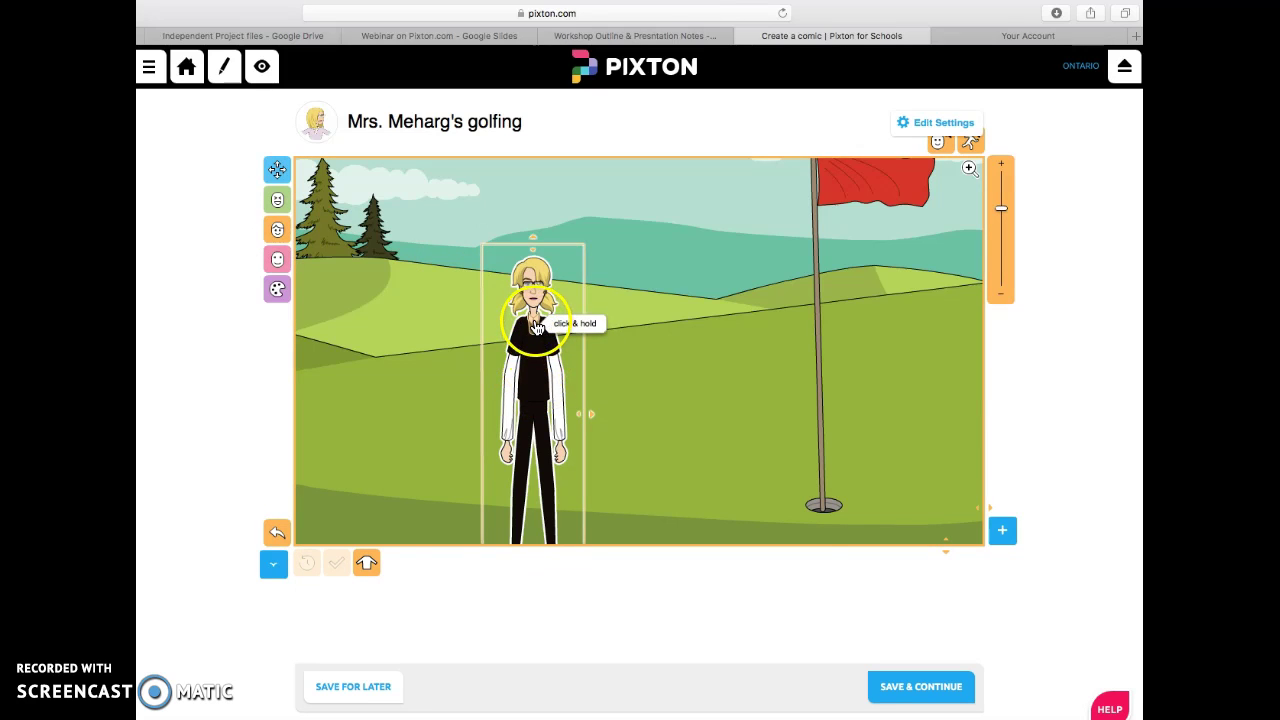
left_click_drag(537, 327, 703, 397)
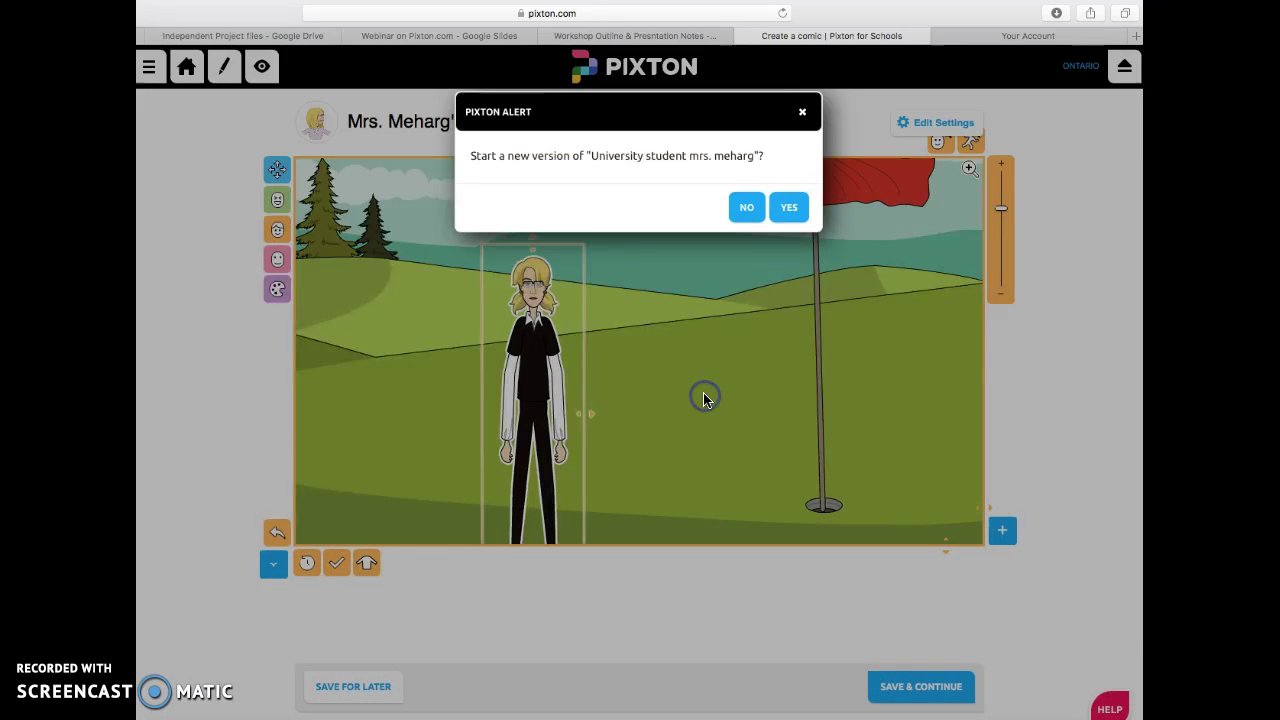
left_click(789, 209)
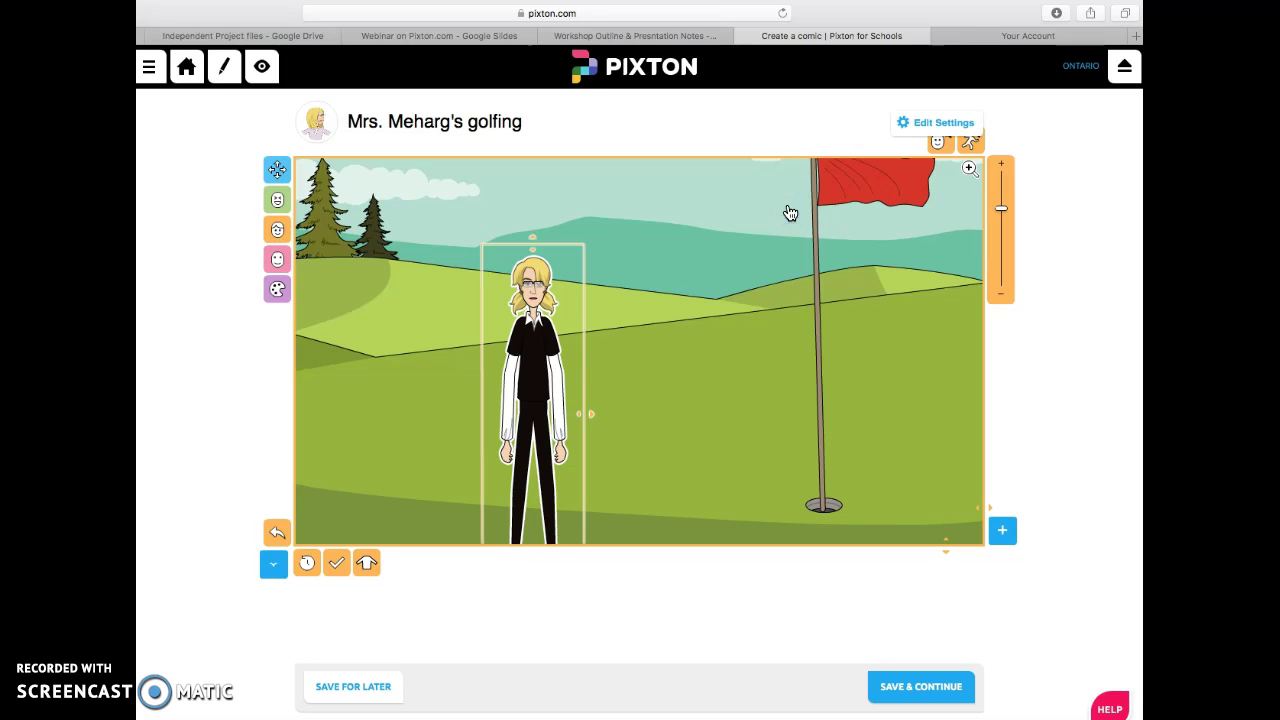
- Recolour the character's short-sleeved top dark blue
left_click(277, 289)
left_click(534, 369)
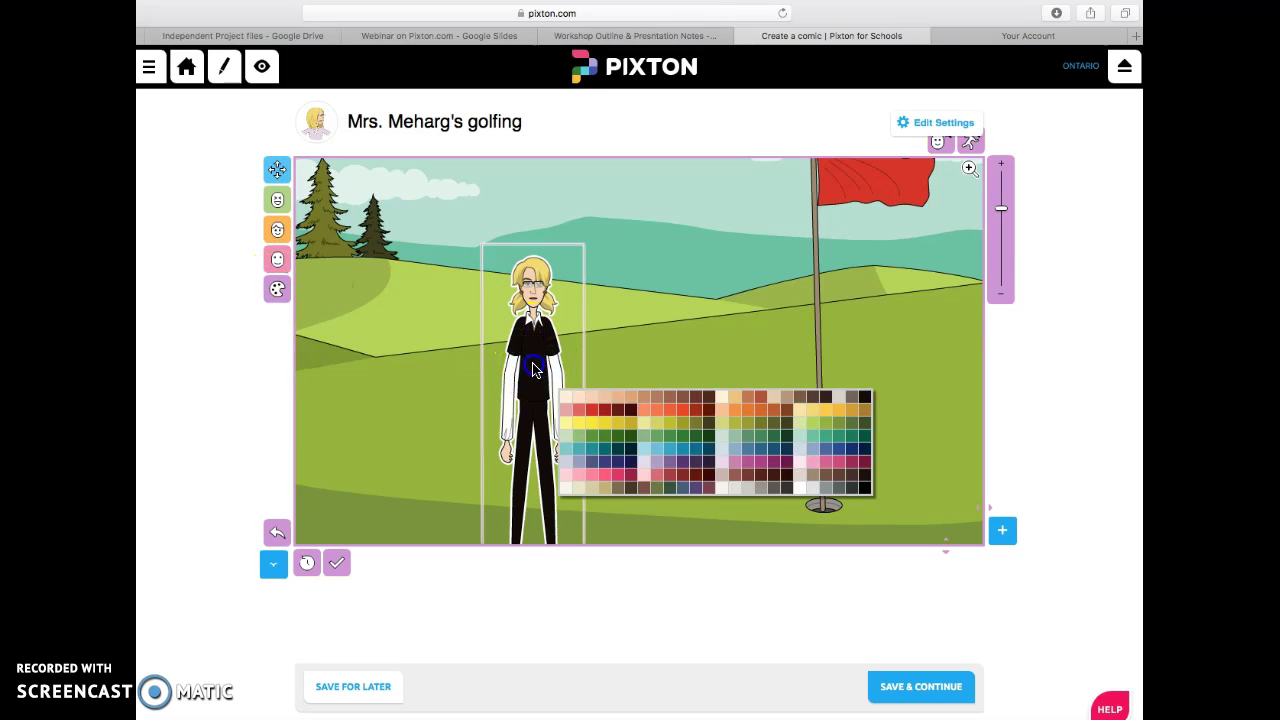
left_click_drag(534, 369, 852, 456)
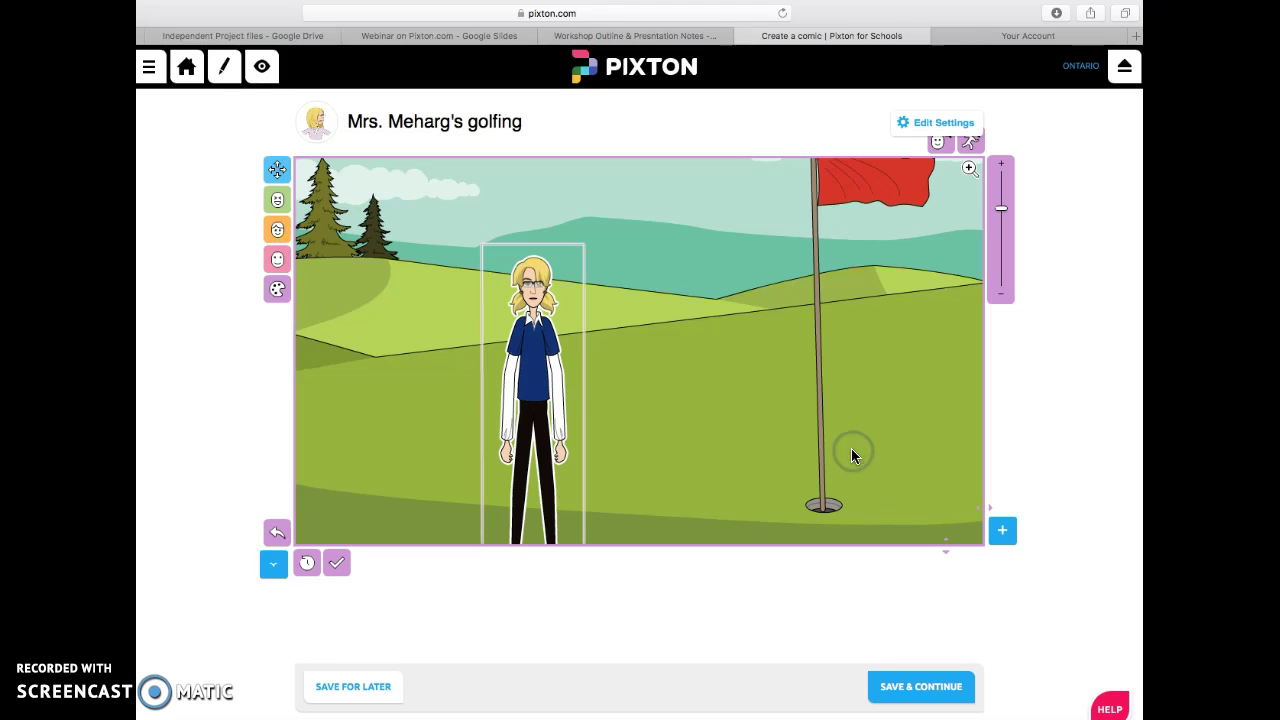
left_click(525, 314)
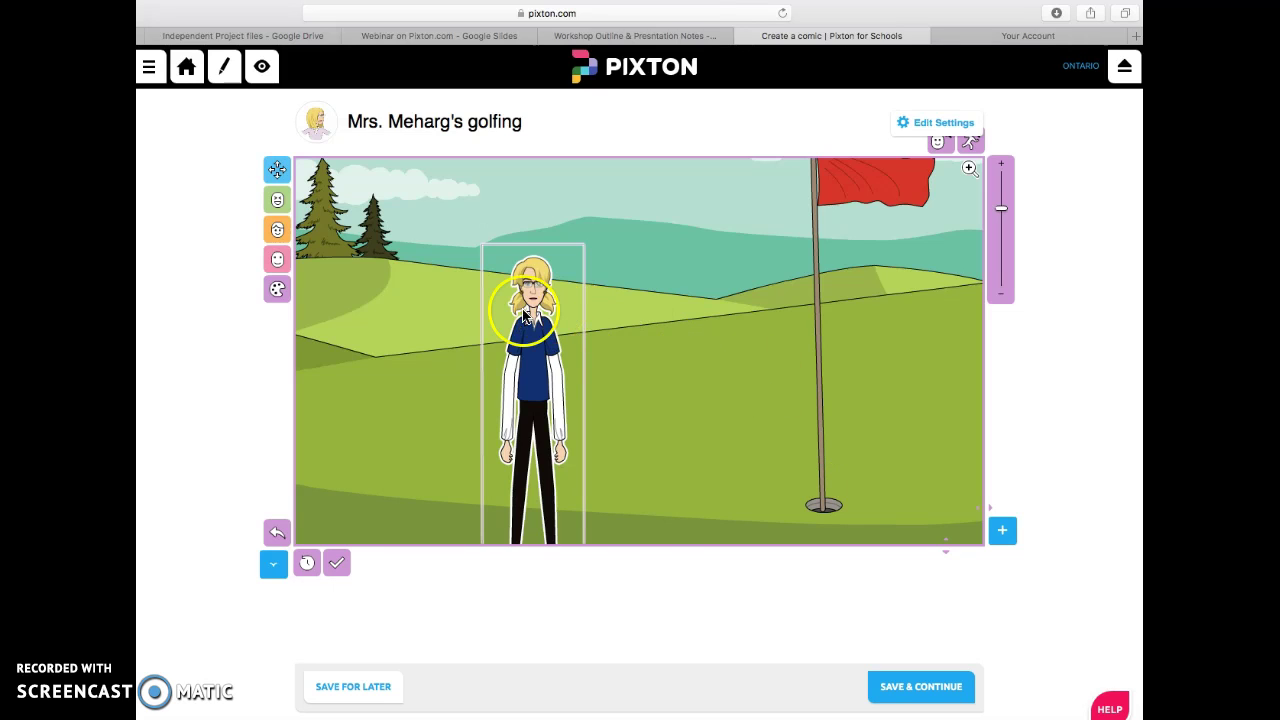
- Try several hairstyles on the character and apply the straight, parted style that falls to just above the shoulders
left_click(278, 243)
left_click(541, 270)
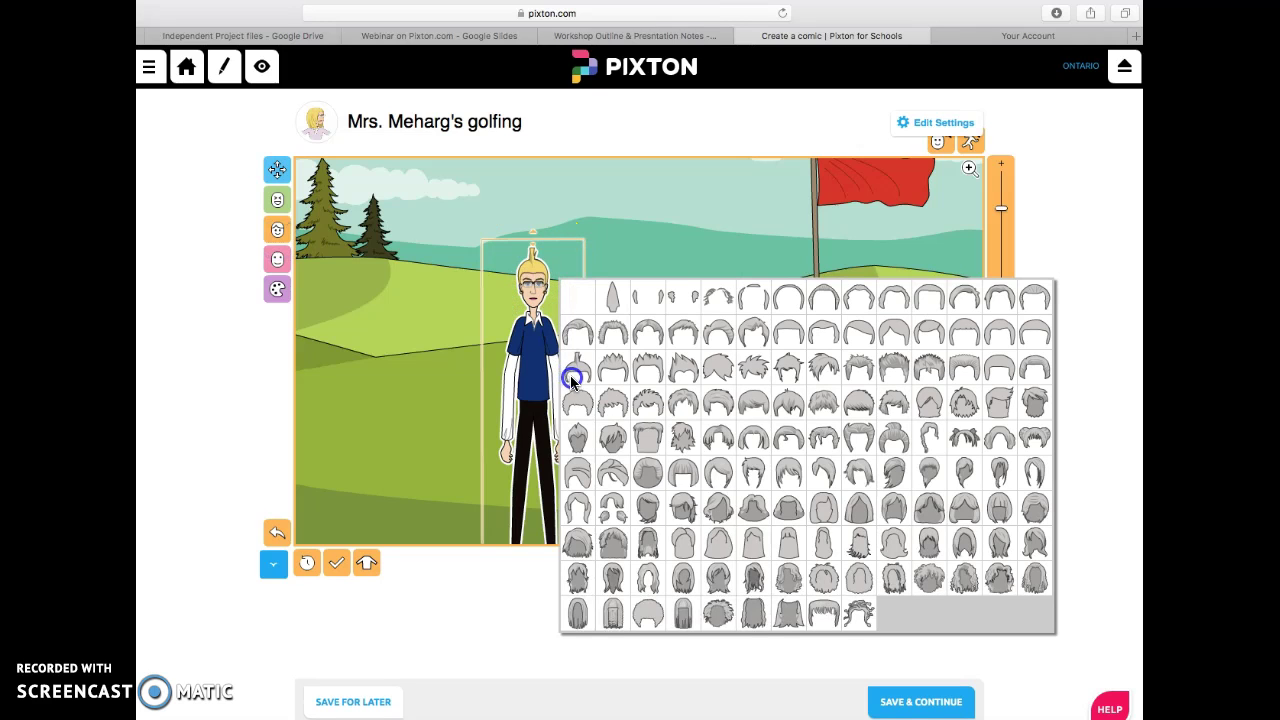
left_click(577, 370)
left_click(656, 367)
left_click(686, 398)
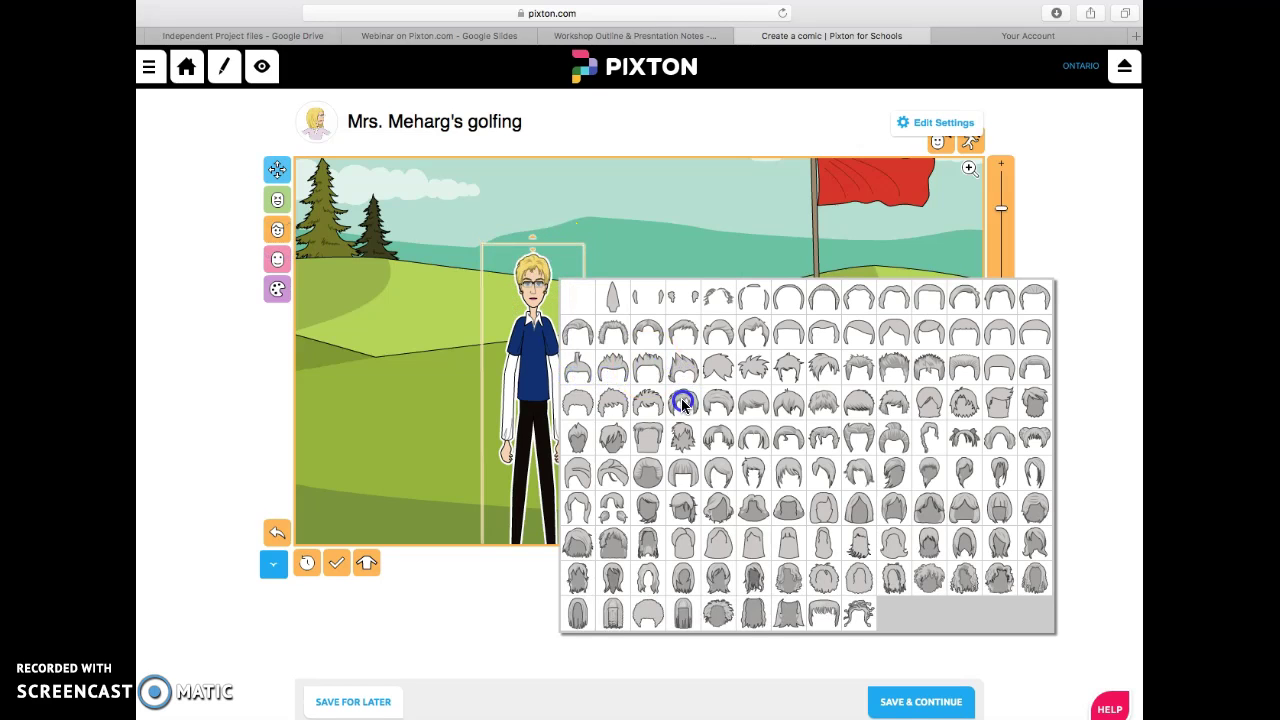
left_click(731, 403)
left_click(755, 435)
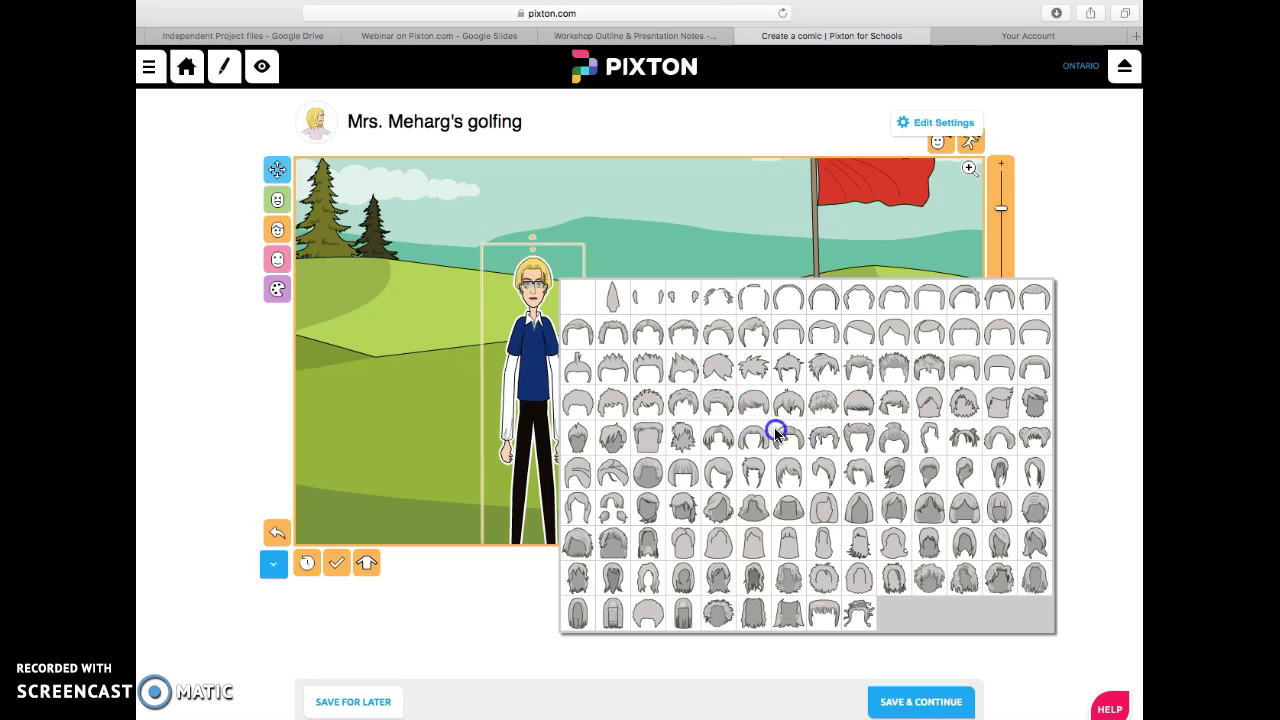
left_click(785, 437)
left_click(788, 472)
left_click(785, 498)
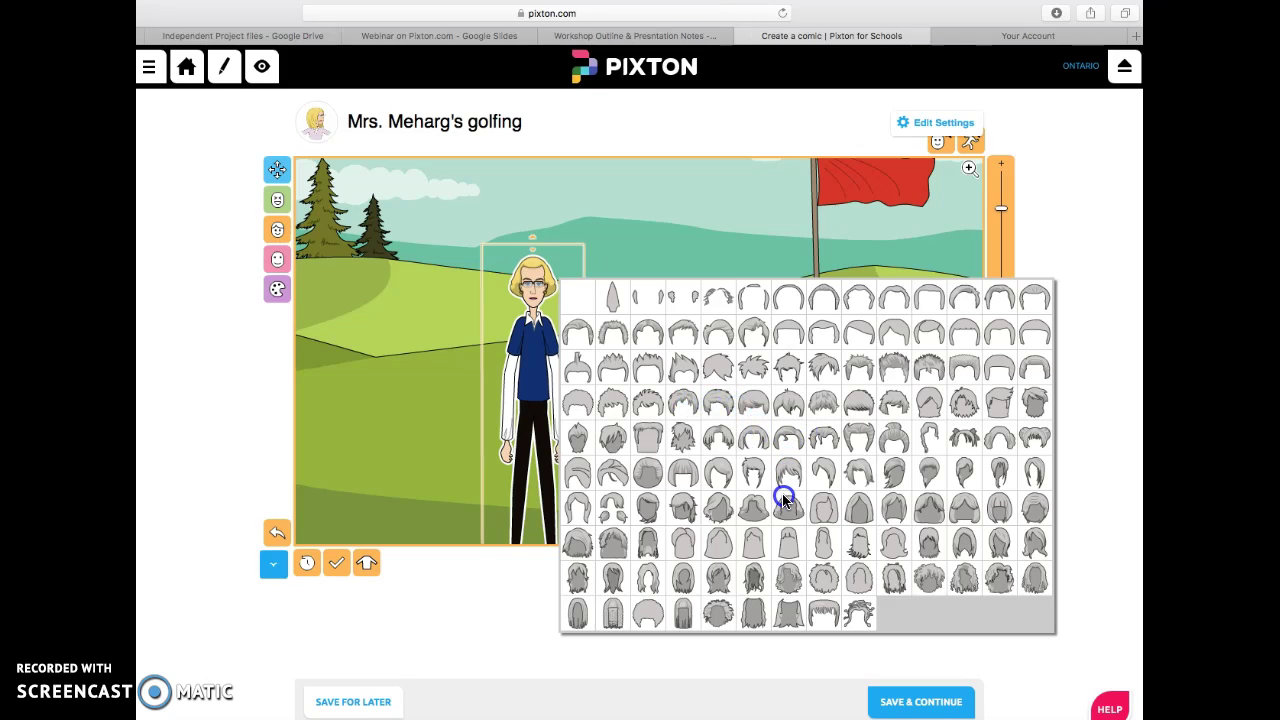
left_click(732, 473)
left_click(745, 475)
left_click(847, 494)
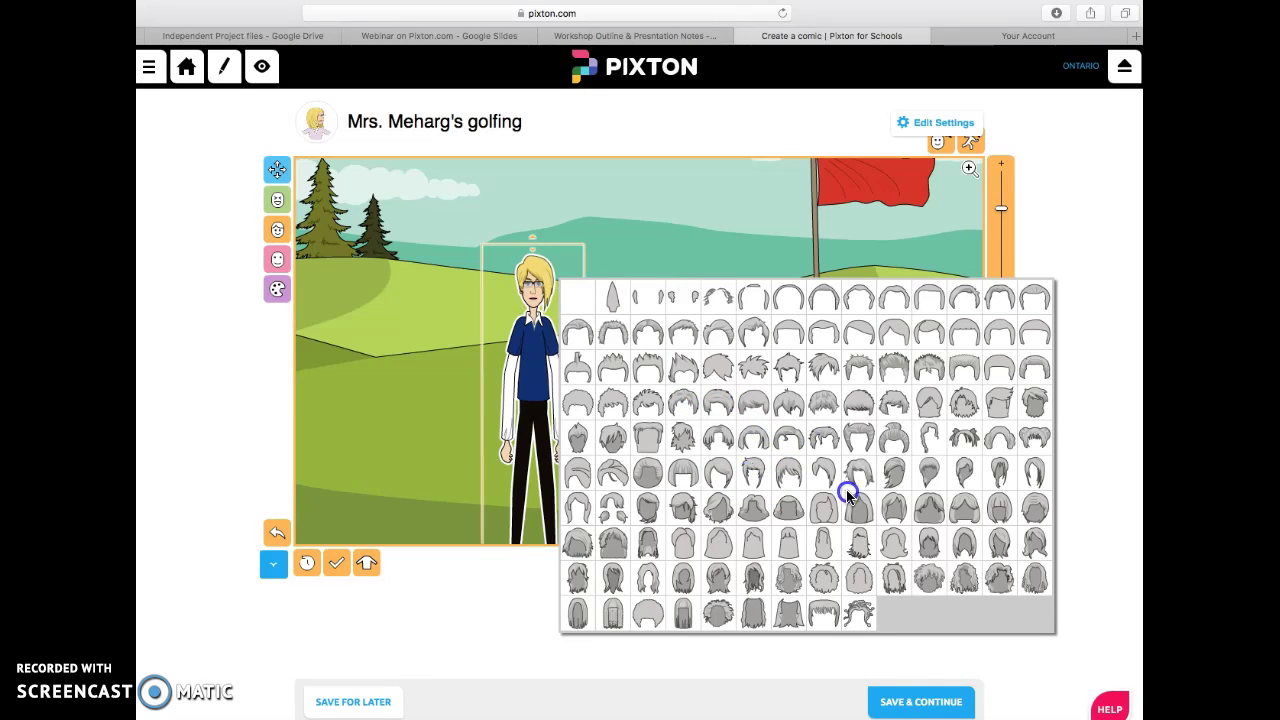
left_click(716, 510)
left_click(613, 512)
left_click(586, 512)
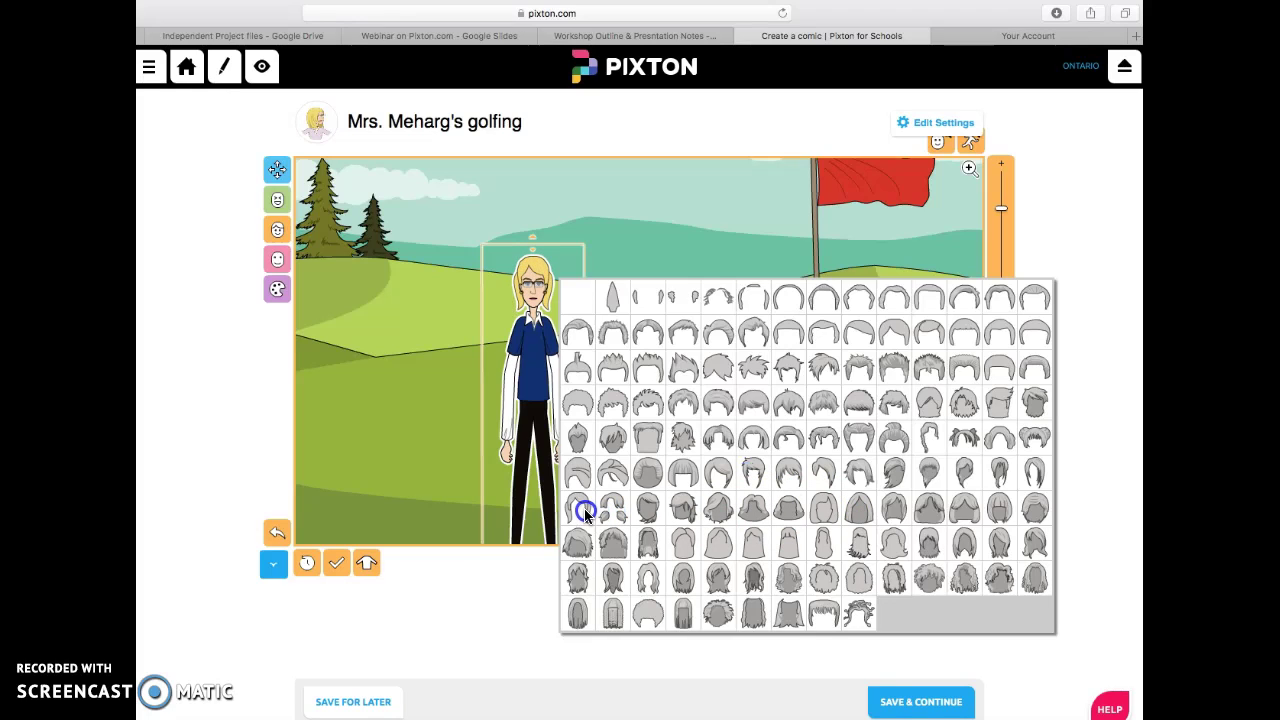
left_click(583, 508)
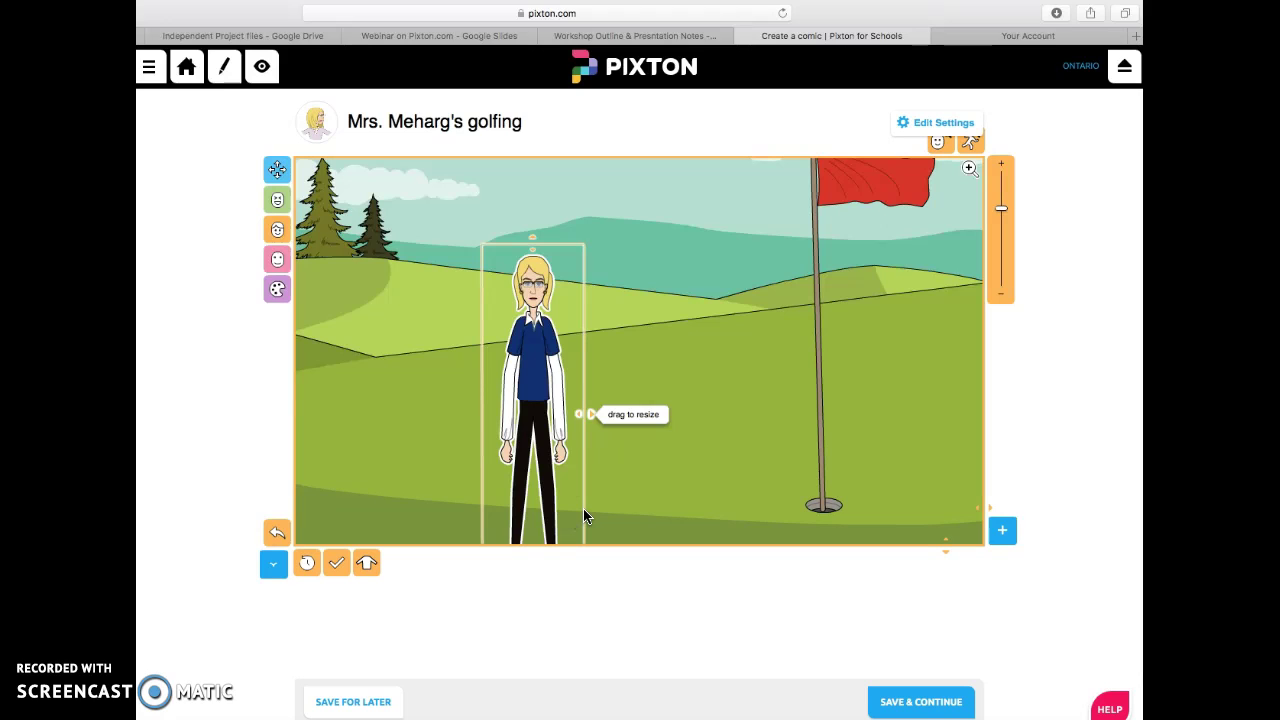
- Remove the character's glasses by choosing the empty eyewear option
left_click(539, 288)
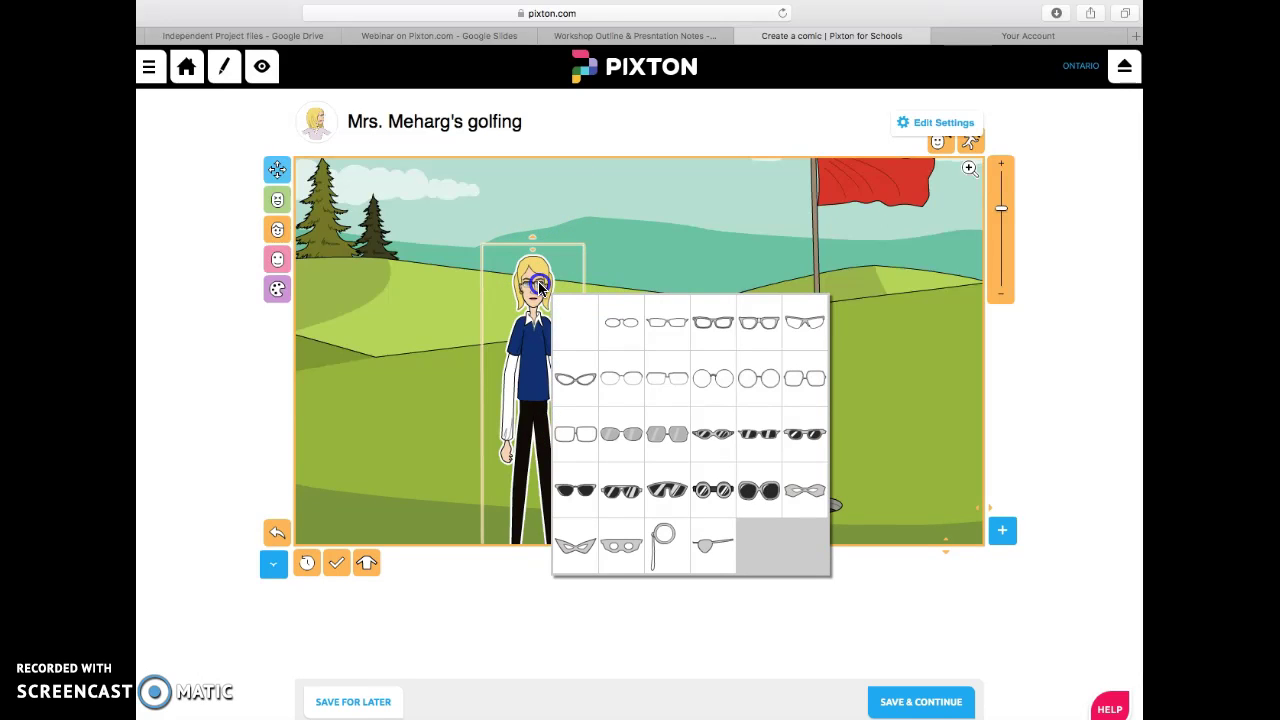
left_click(571, 320)
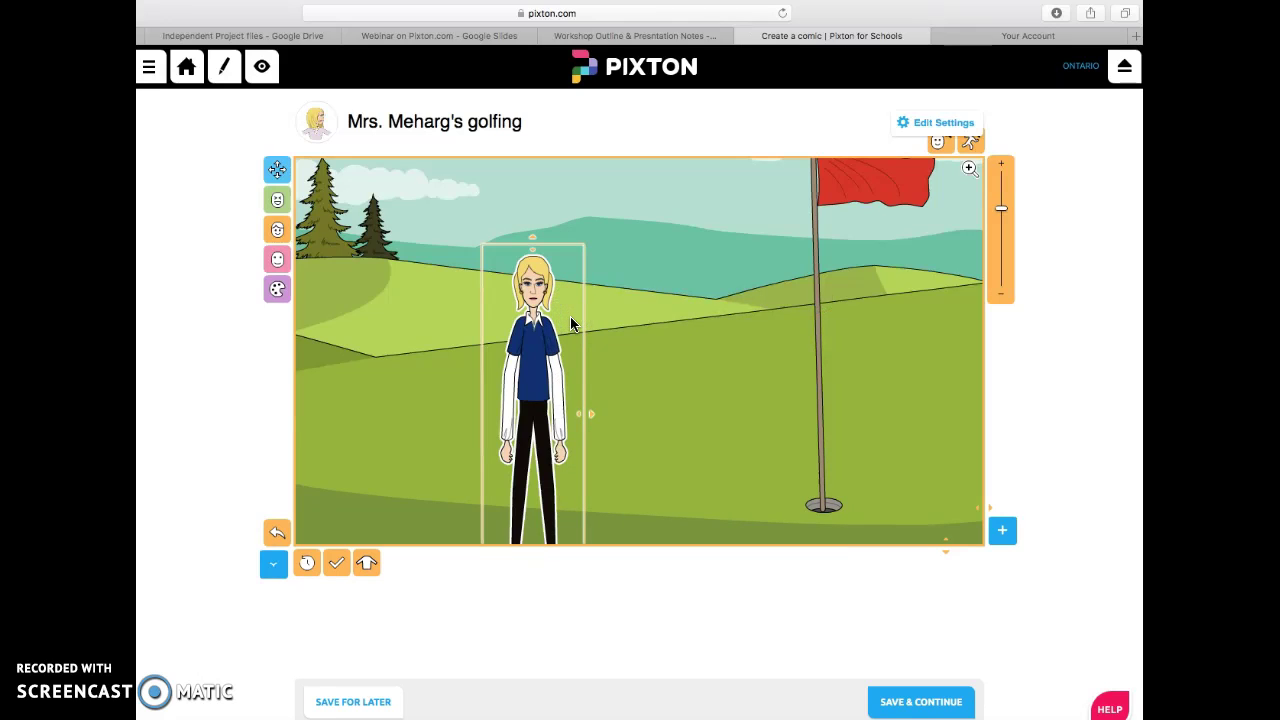
left_click(530, 283)
- Edit the character's expression by hand, giving it an open smile and adjusting the eyes and eyebrows
left_click(278, 202)
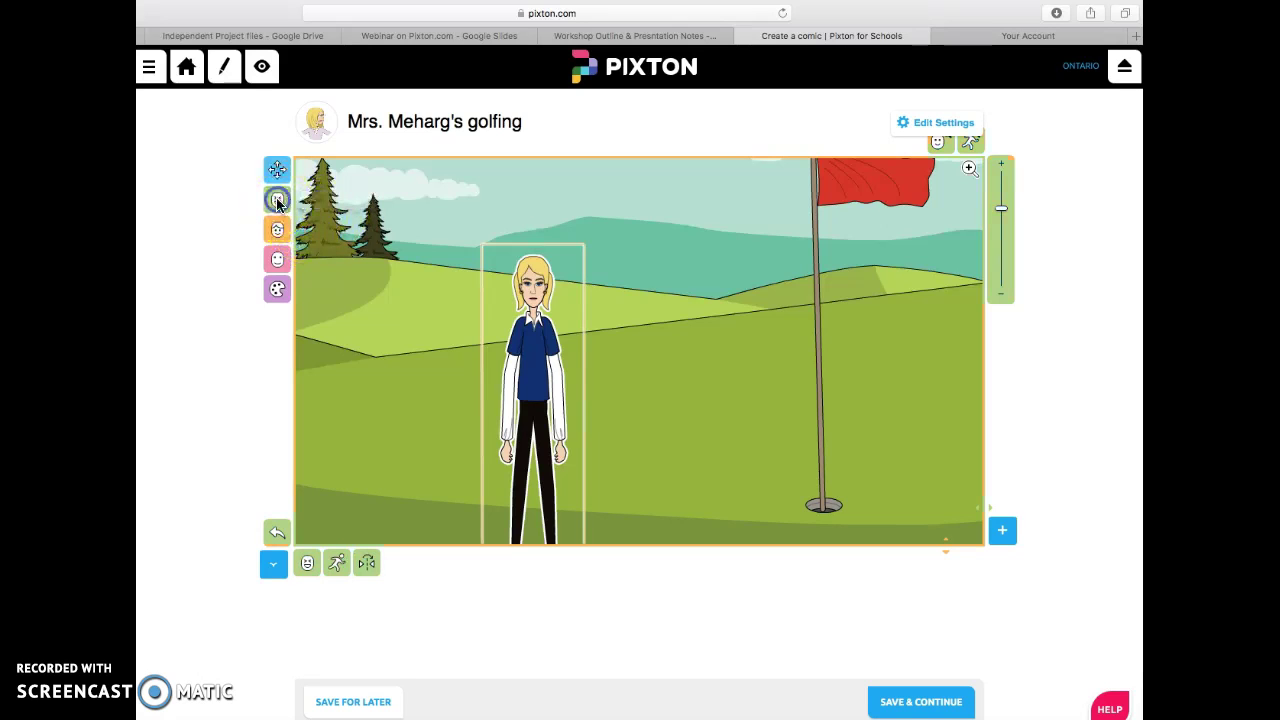
left_click_drag(476, 268, 706, 395)
left_click(535, 300)
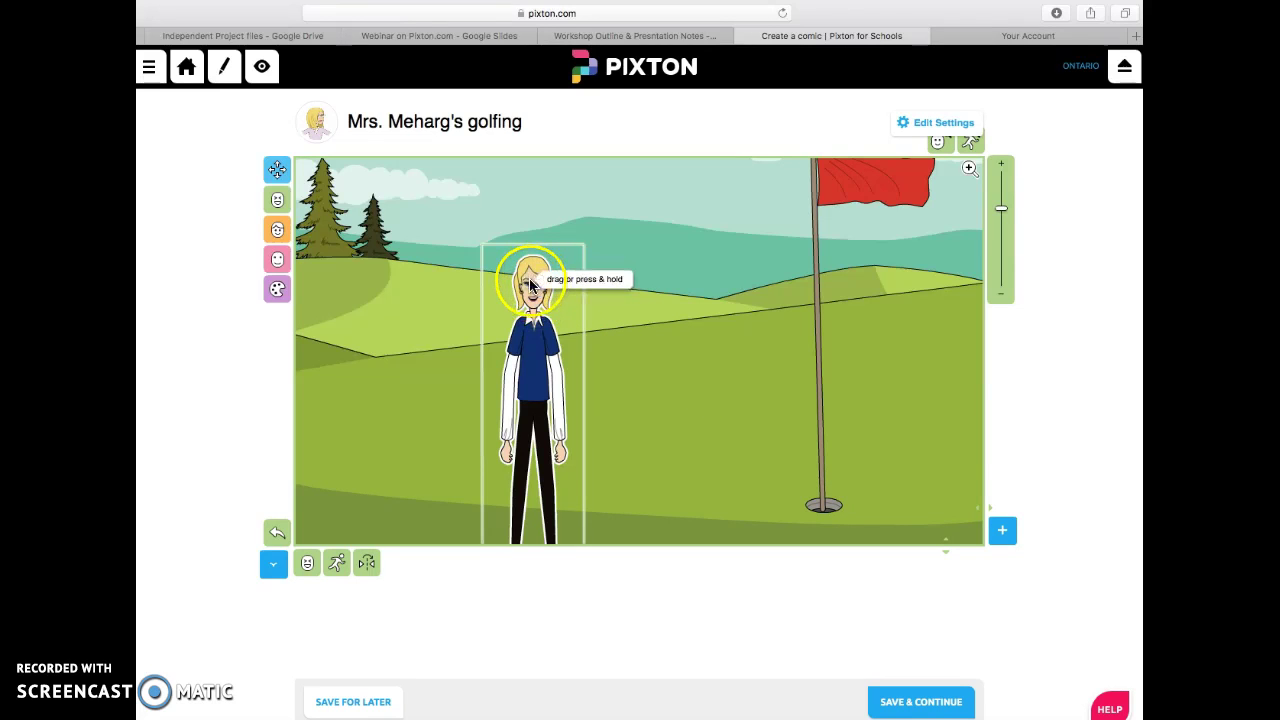
left_click_drag(529, 285, 716, 315)
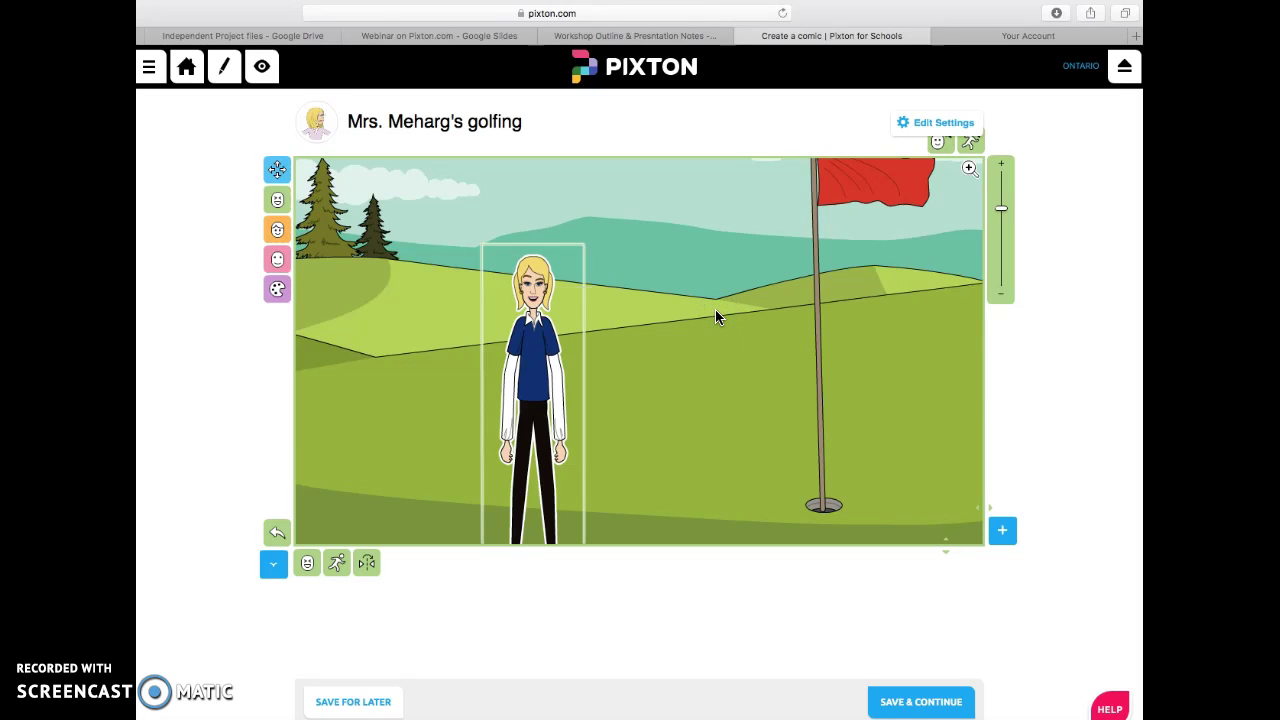
left_click_drag(523, 274, 548, 278)
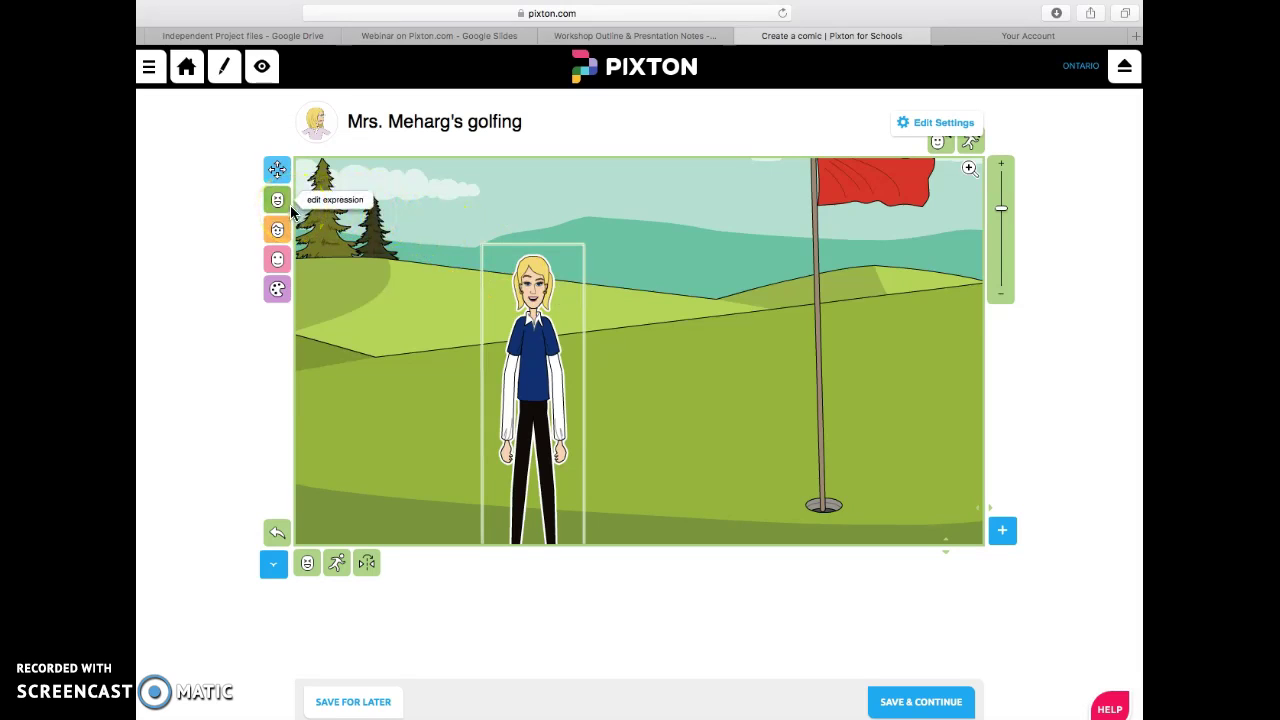
- Look through the preset outfits available for the character and close them without choosing one
left_click(280, 233)
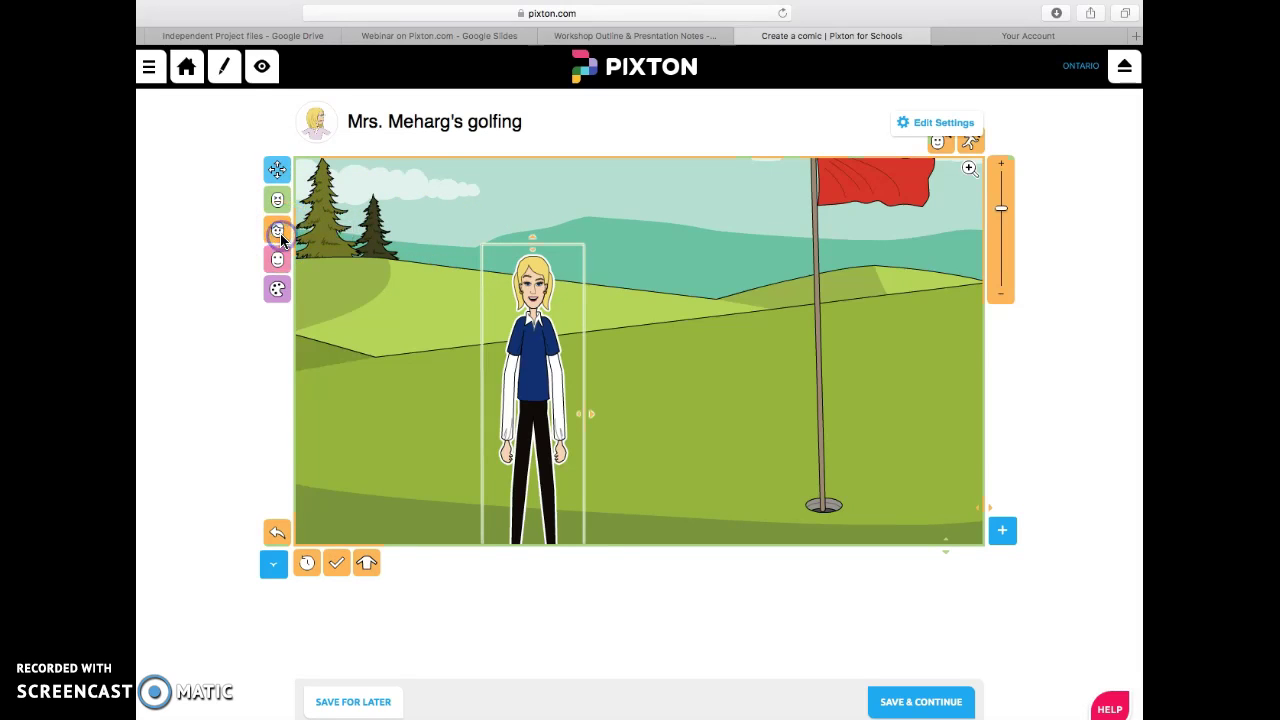
left_click(369, 564)
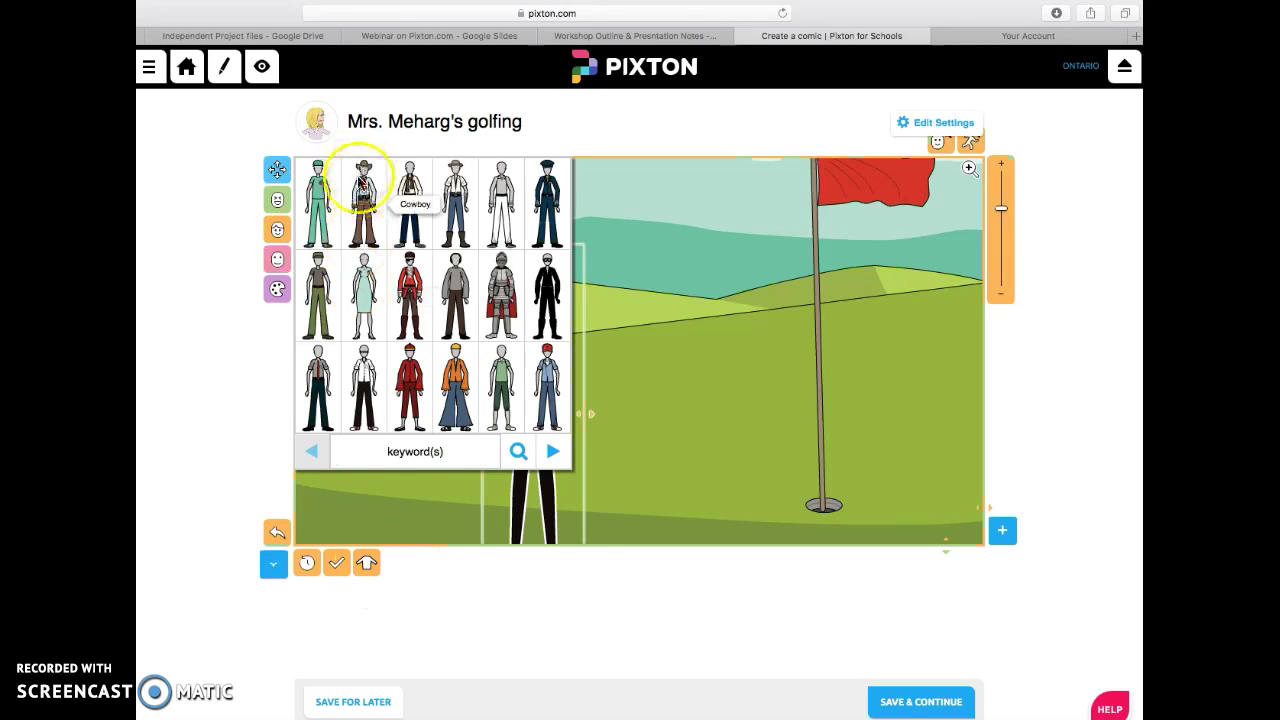
left_click(358, 516)
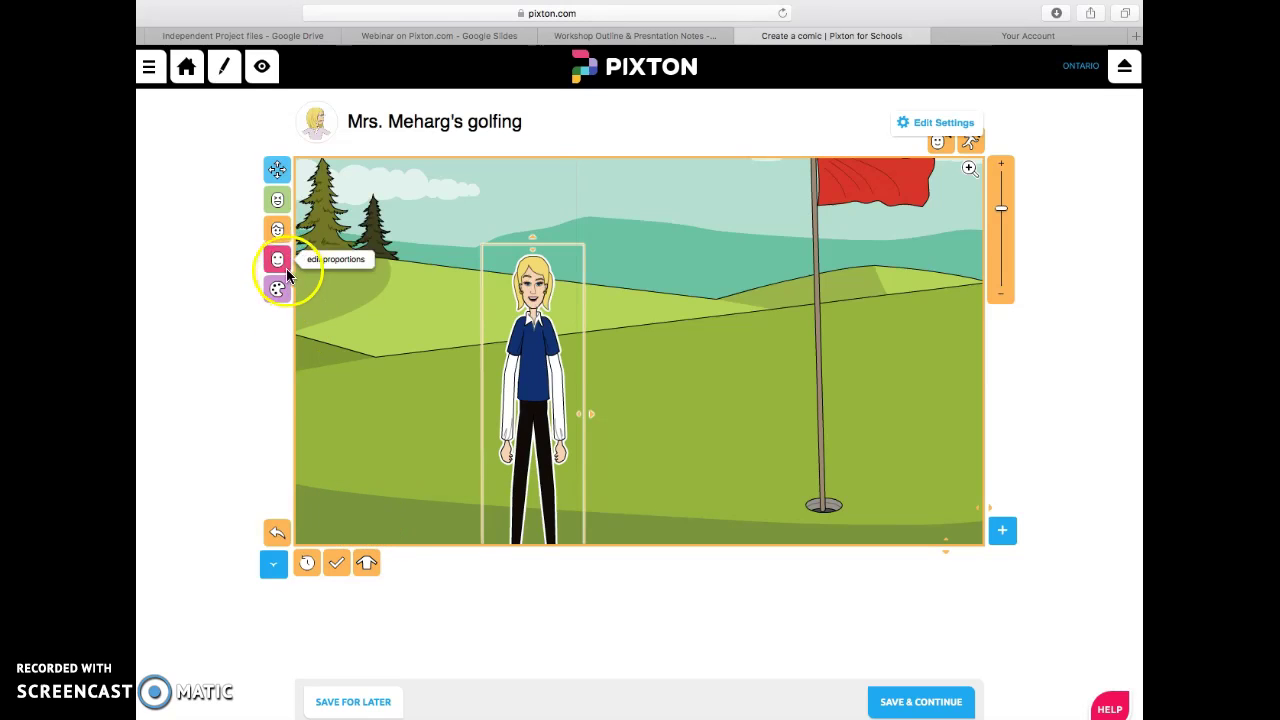
- Apply the "bragging" preset expression from the second page of expressions to the character
left_click(277, 205)
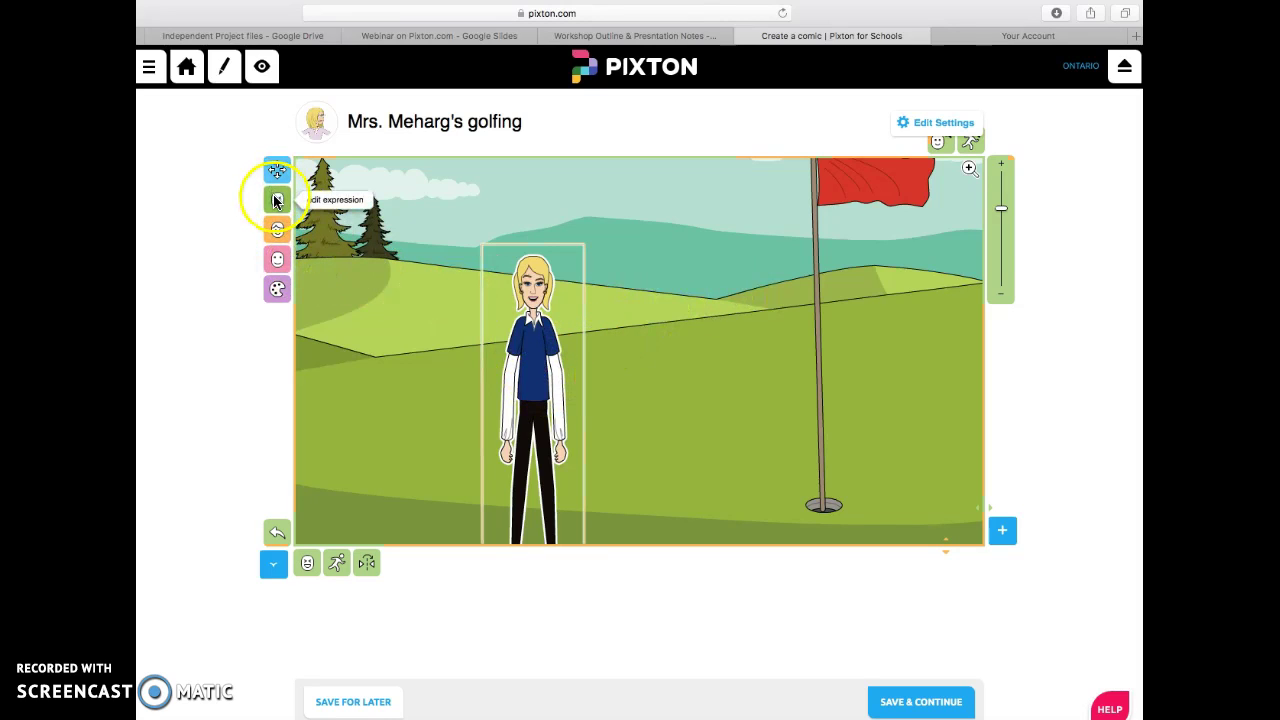
left_click(306, 566)
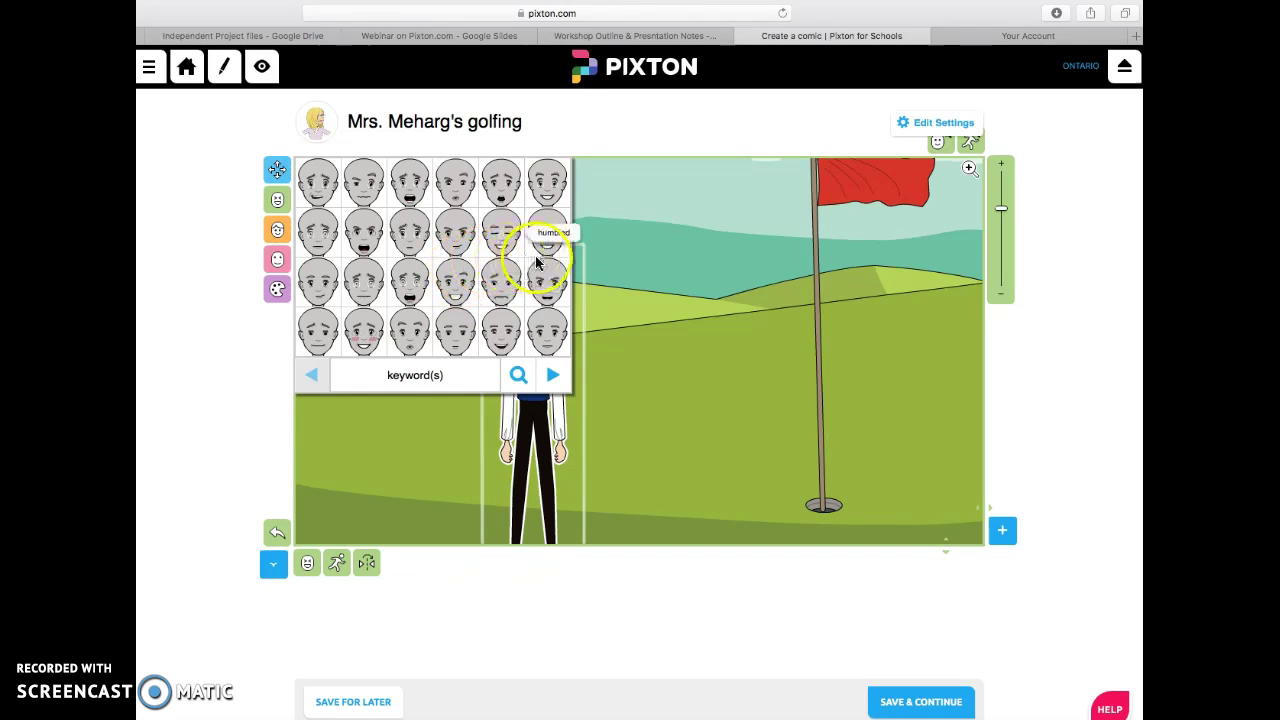
left_click(550, 372)
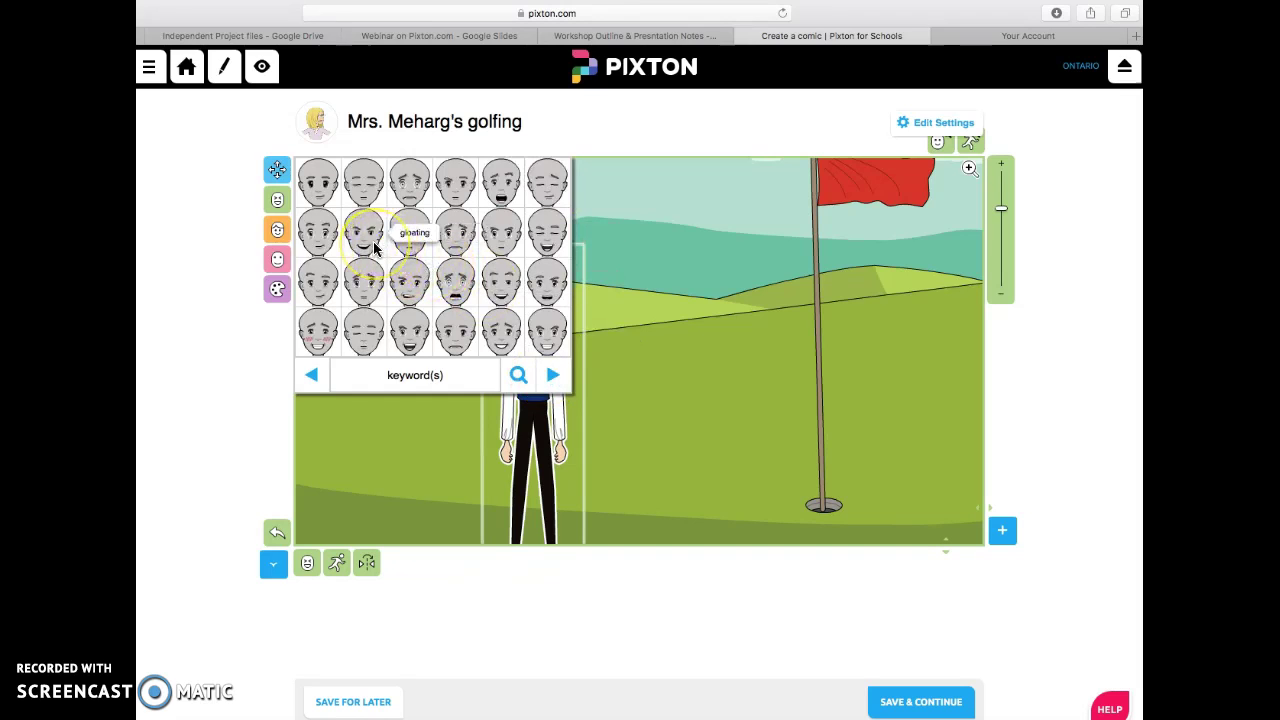
left_click(368, 284)
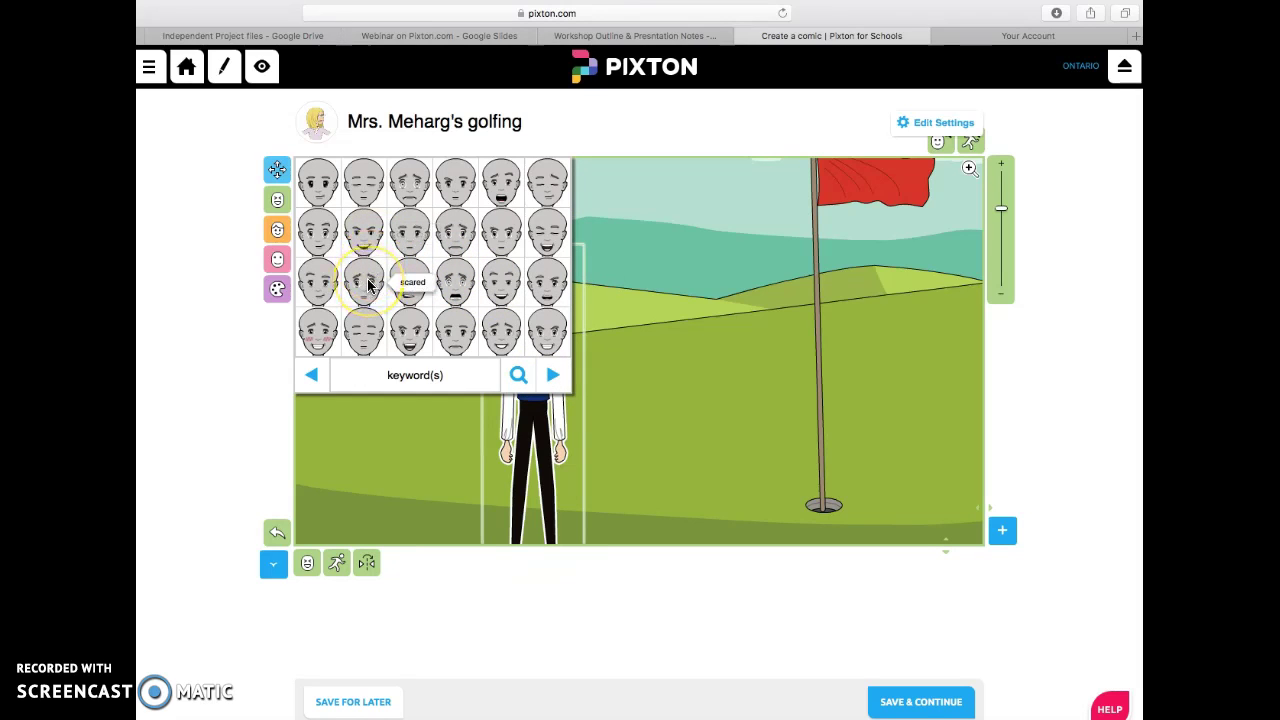
left_click(449, 288)
left_click(499, 281)
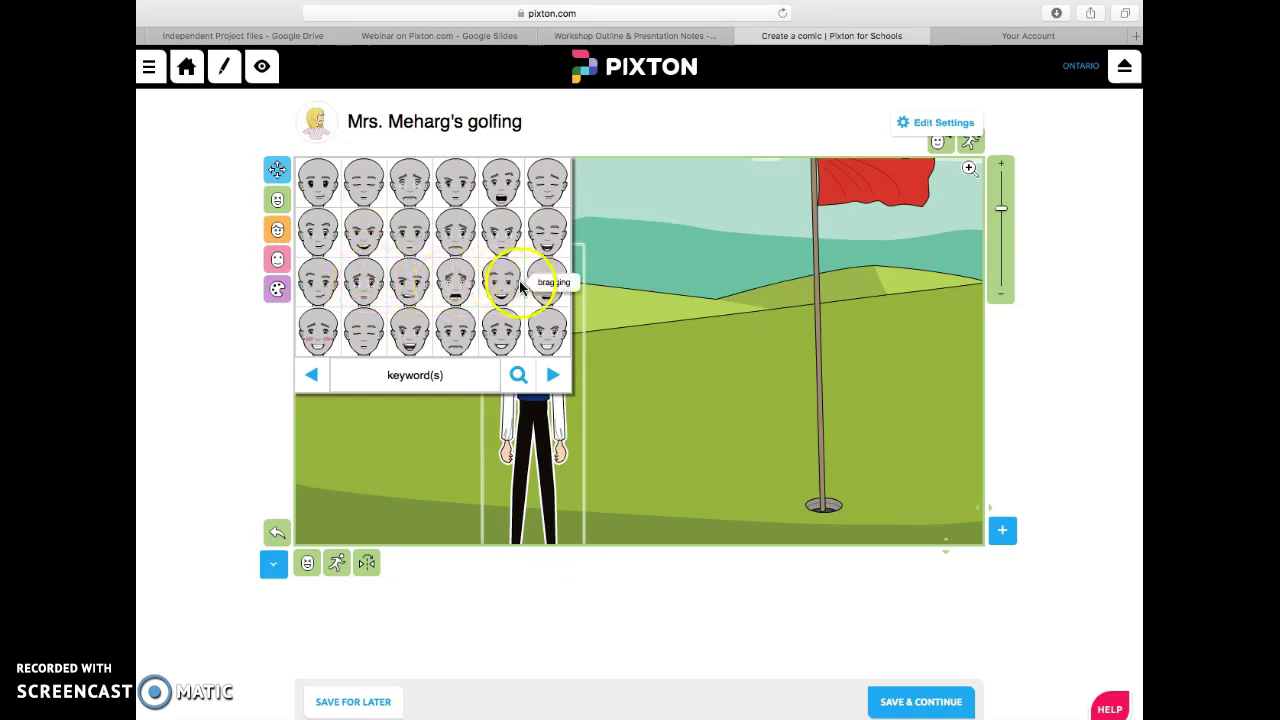
left_click(499, 284)
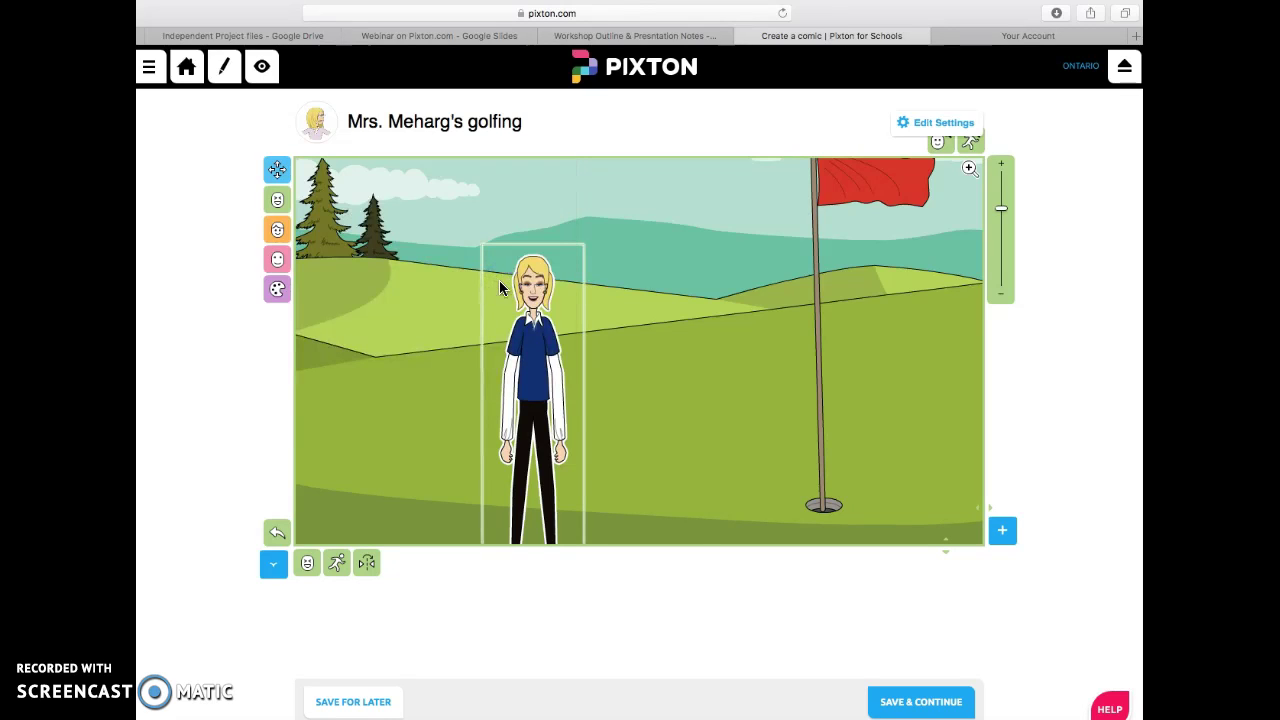
- Look through the preset poses and give the character the standing pose with one hand shading the eyes
left_click(339, 564)
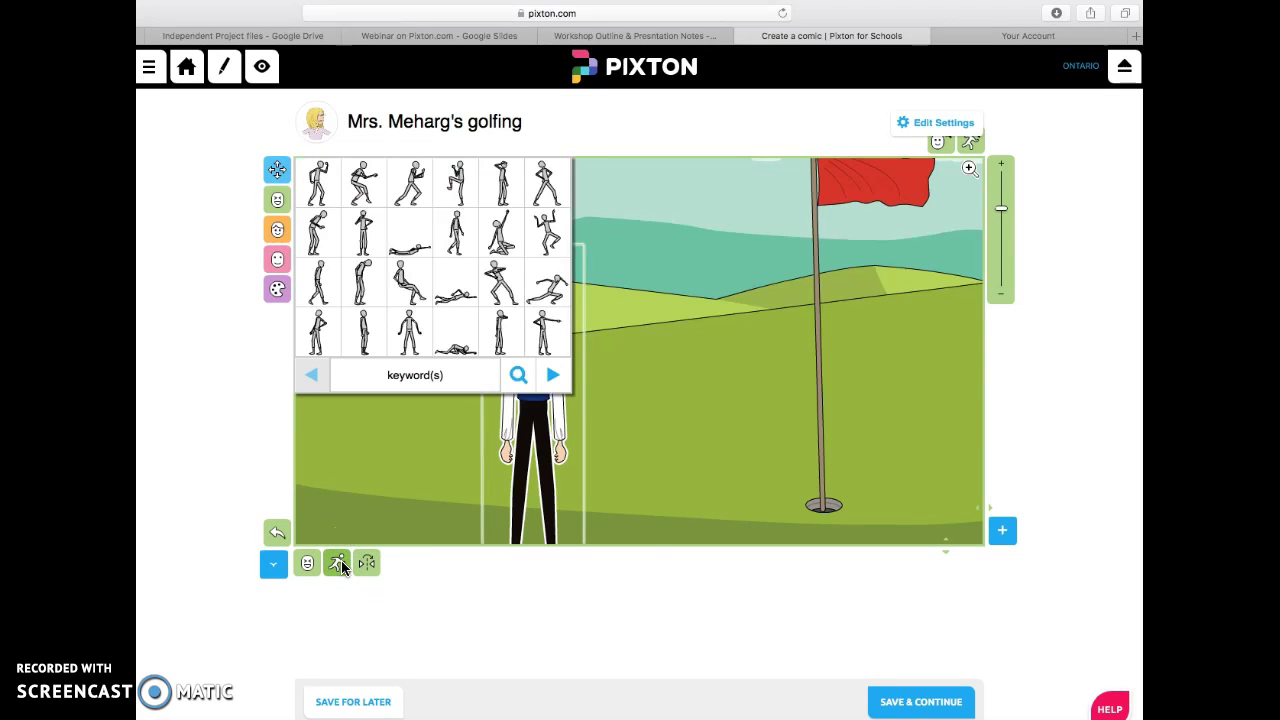
left_click(530, 450)
left_click(553, 375)
left_click(447, 290)
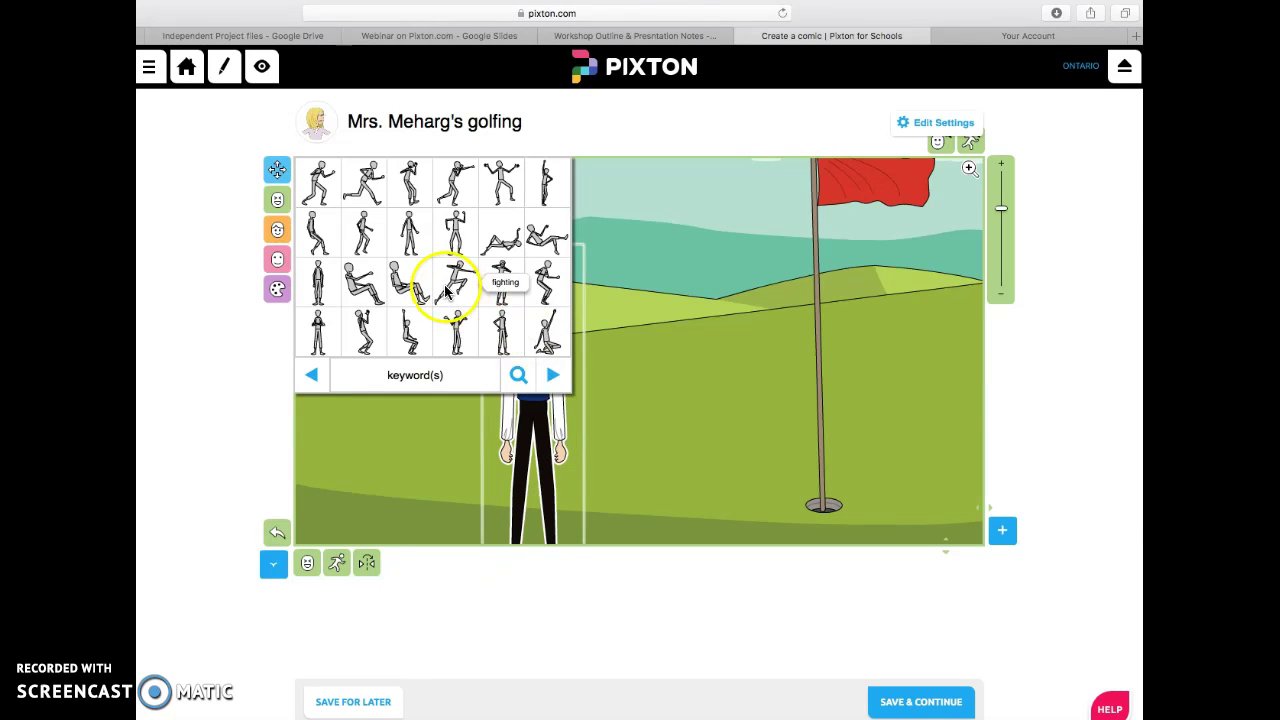
left_click(553, 375)
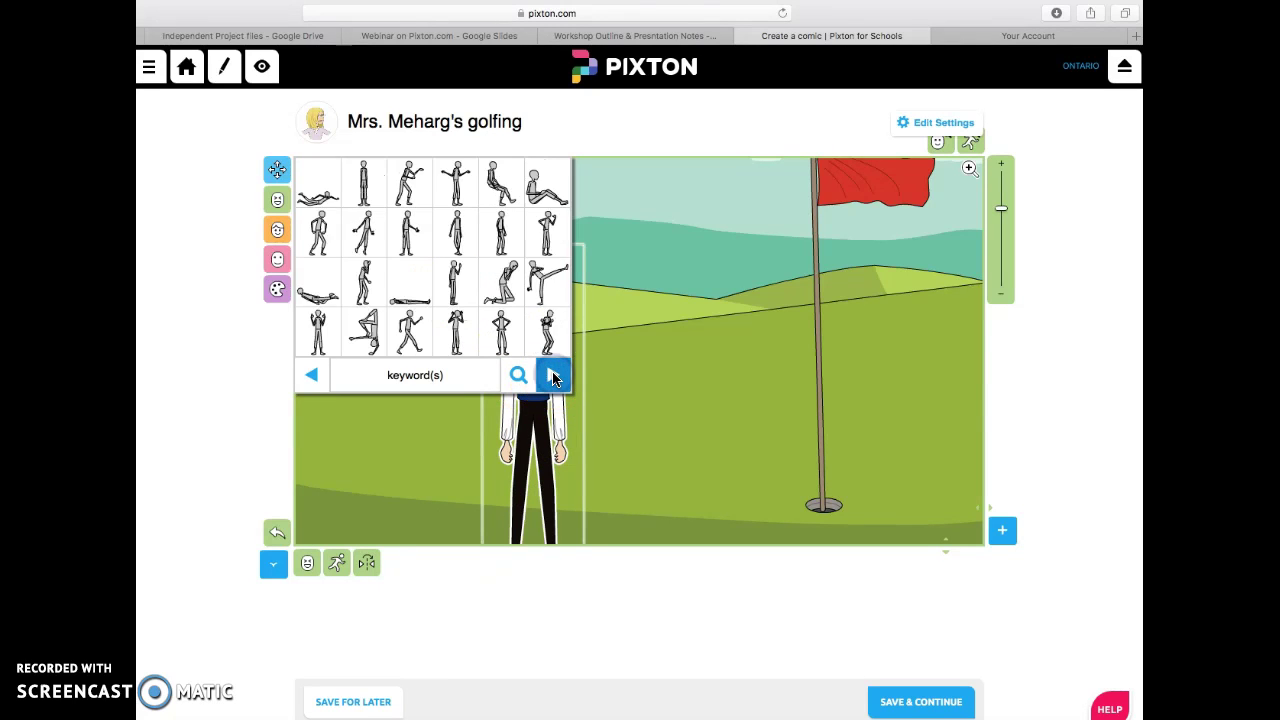
left_click(553, 375)
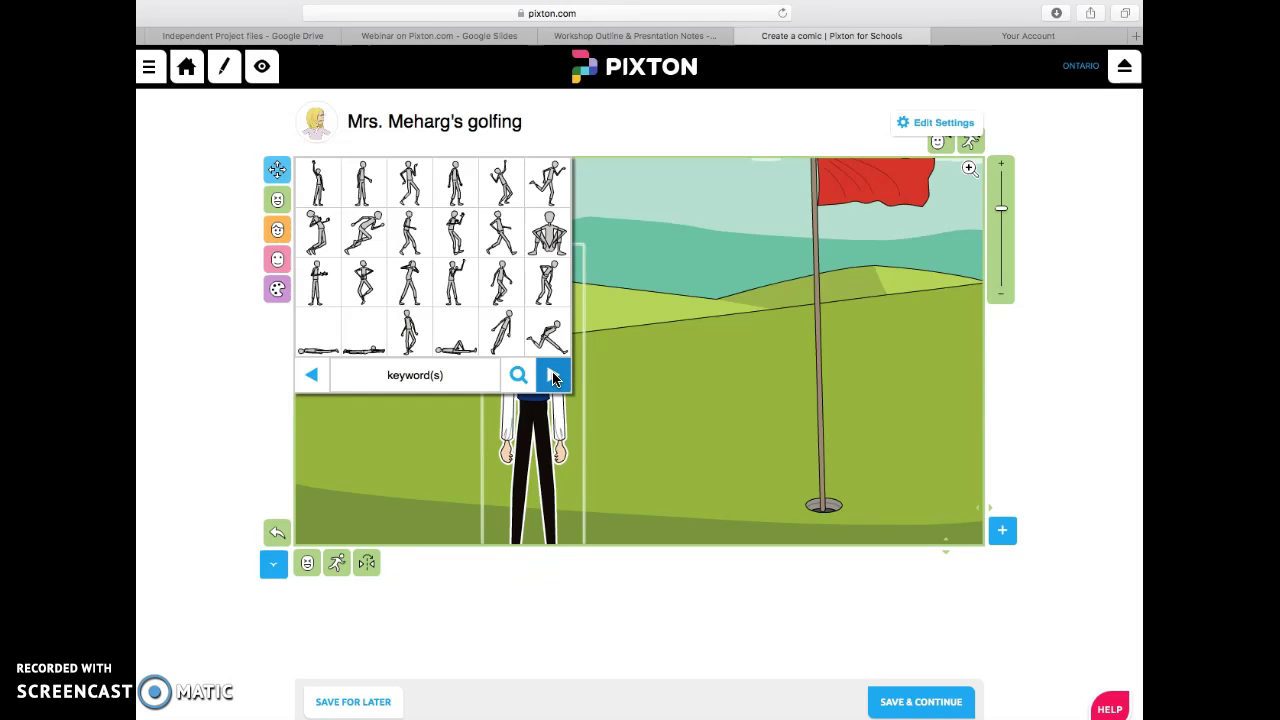
left_click(553, 375)
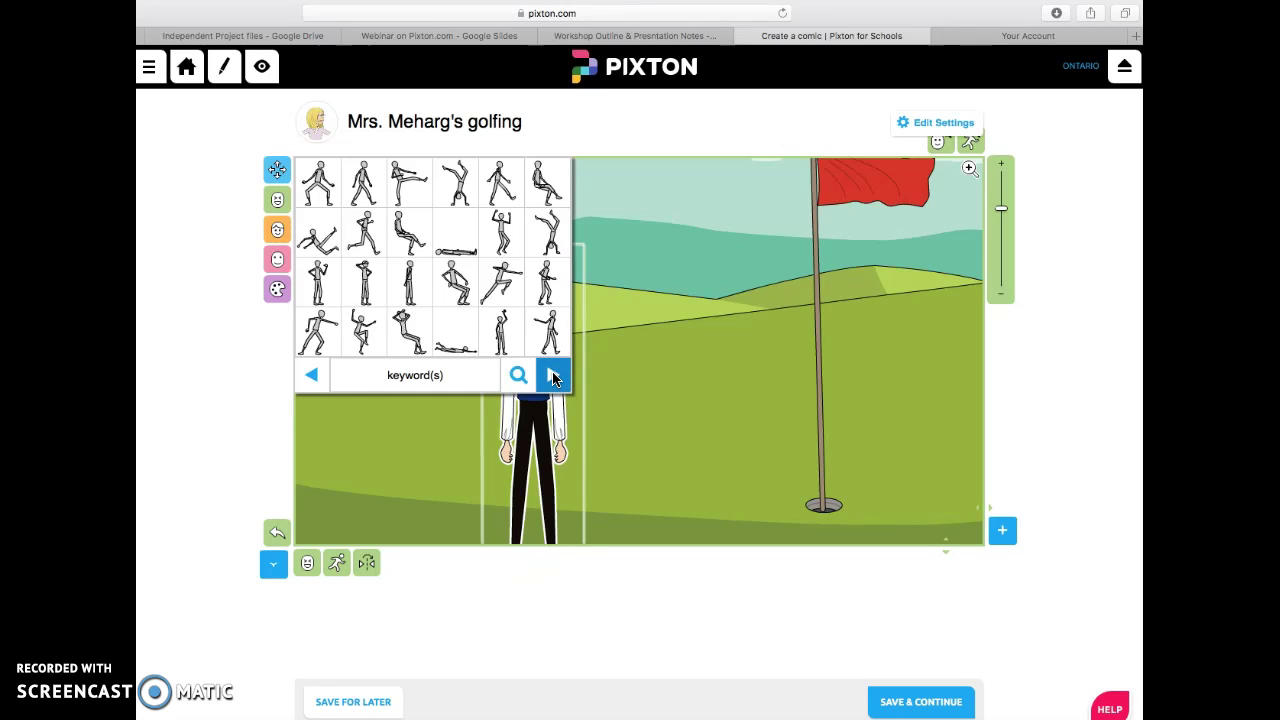
left_click(553, 375)
left_click(375, 275)
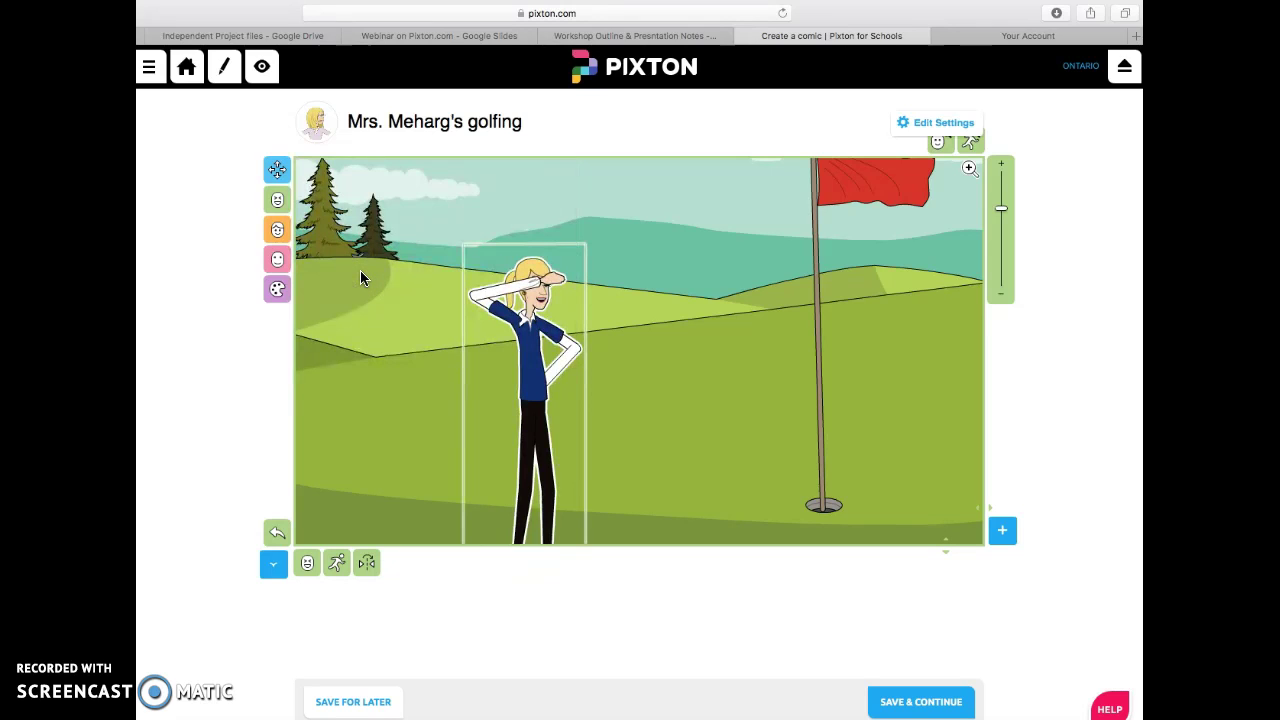
- Apply the backward-leaning celebration pose with raised arms from the fourth page of preset poses to the character
left_click(337, 563)
left_click(551, 380)
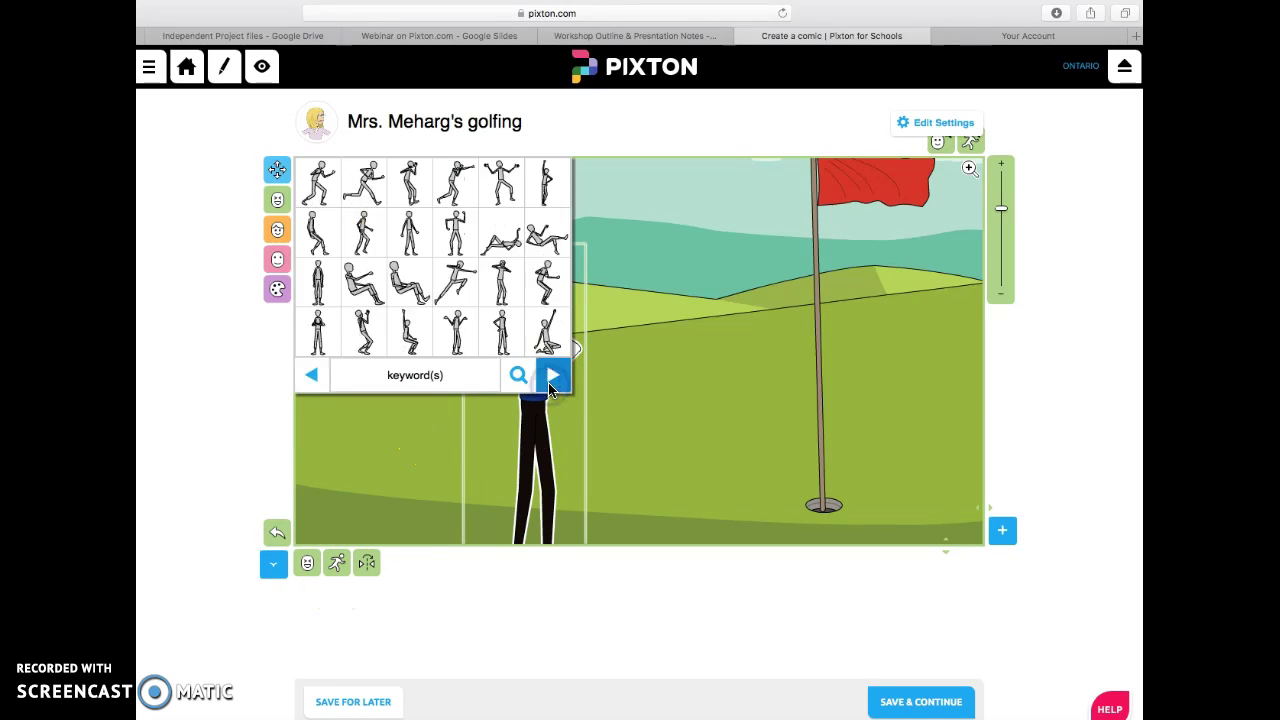
left_click(551, 380)
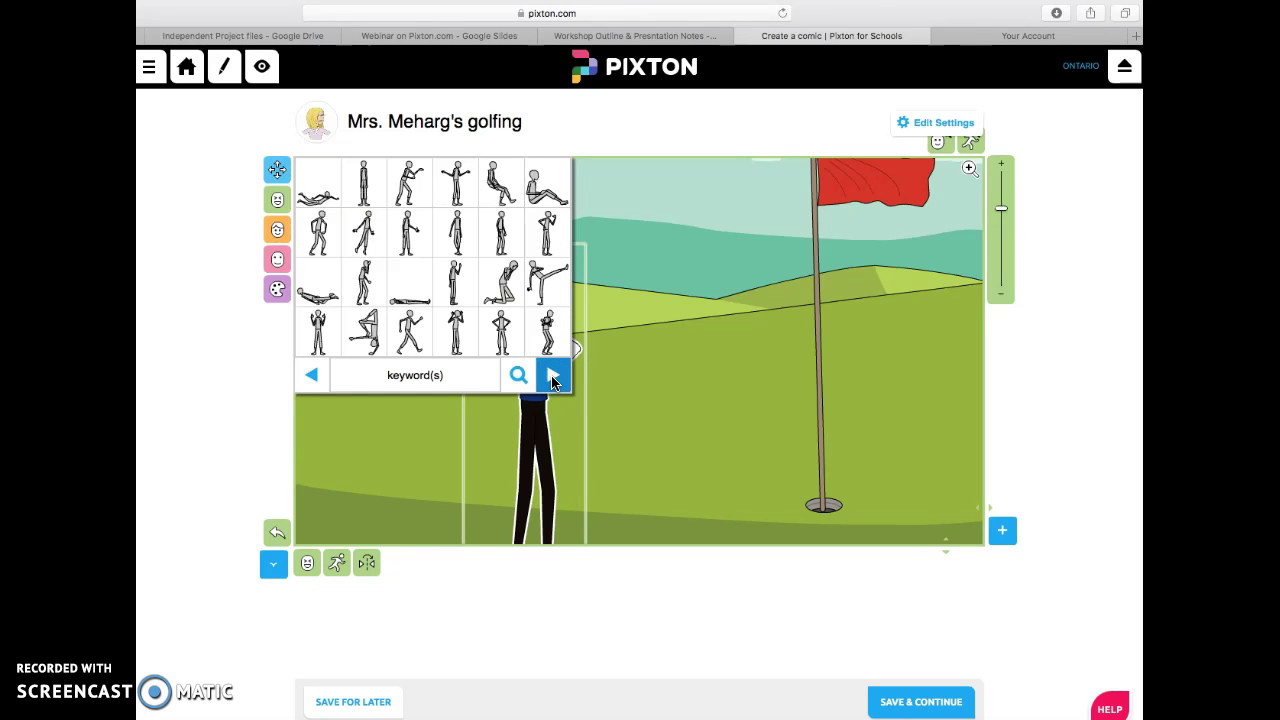
left_click(553, 377)
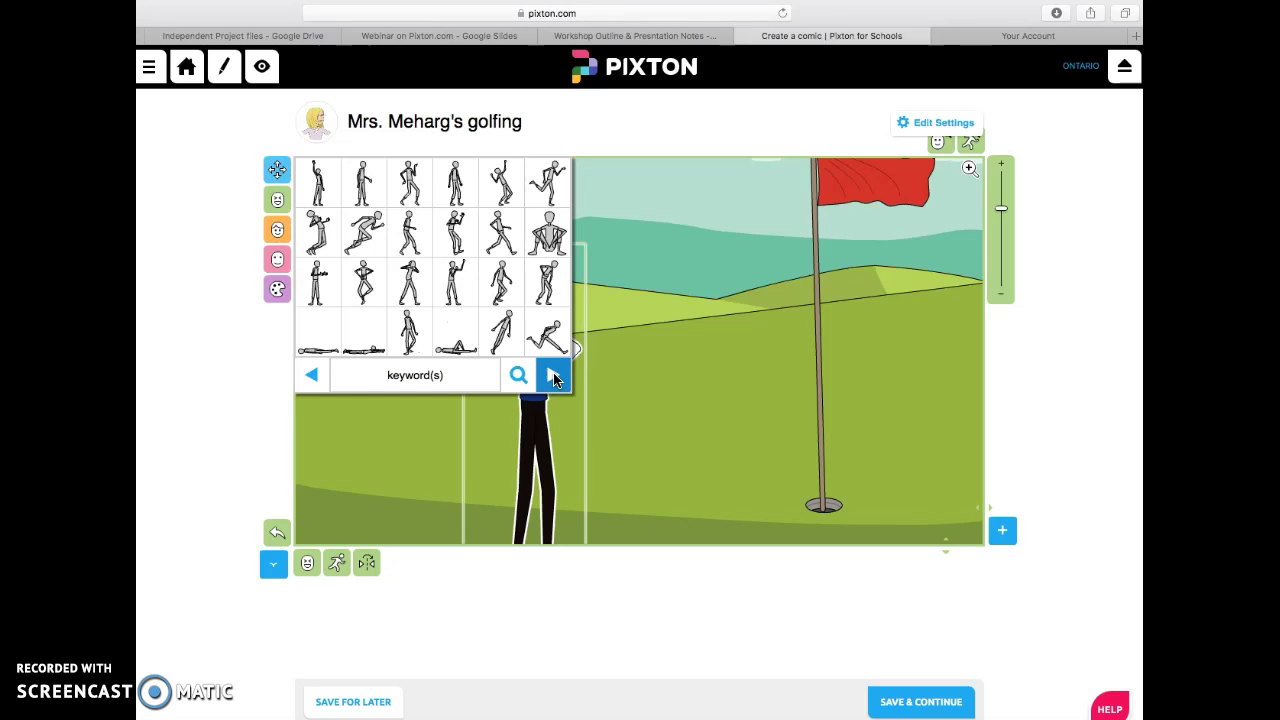
left_click(530, 188)
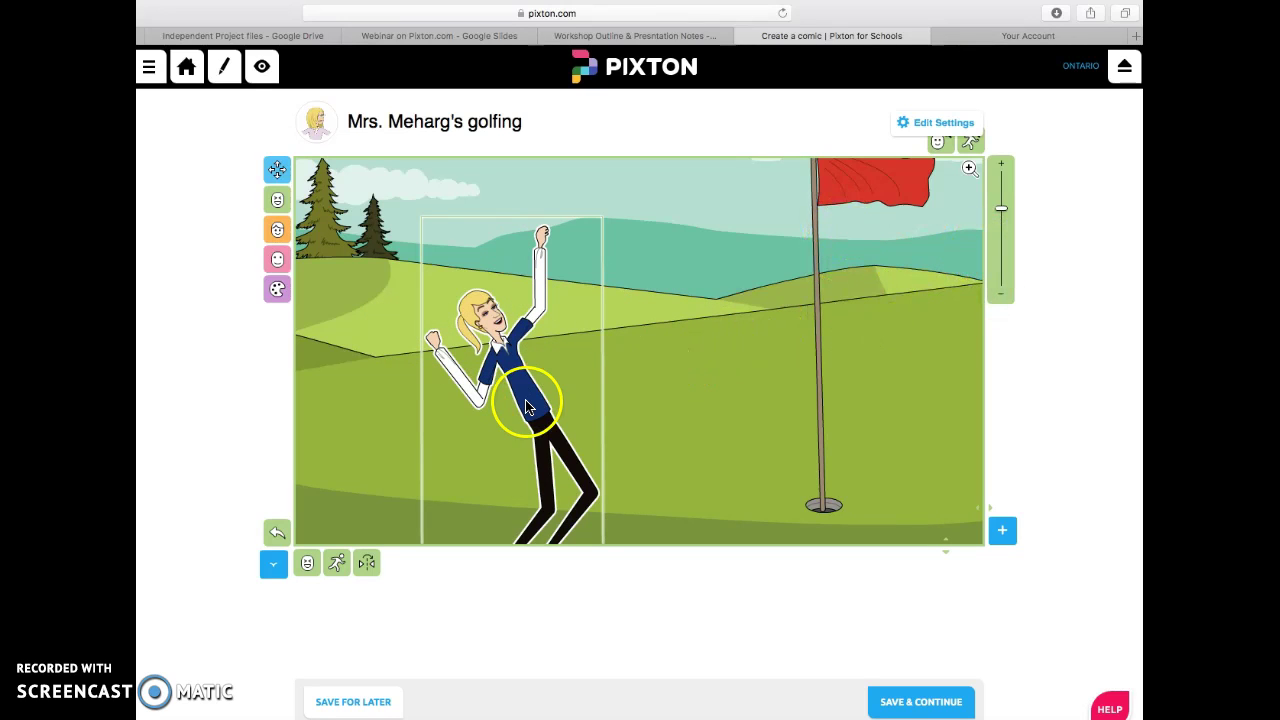
left_click(340, 400)
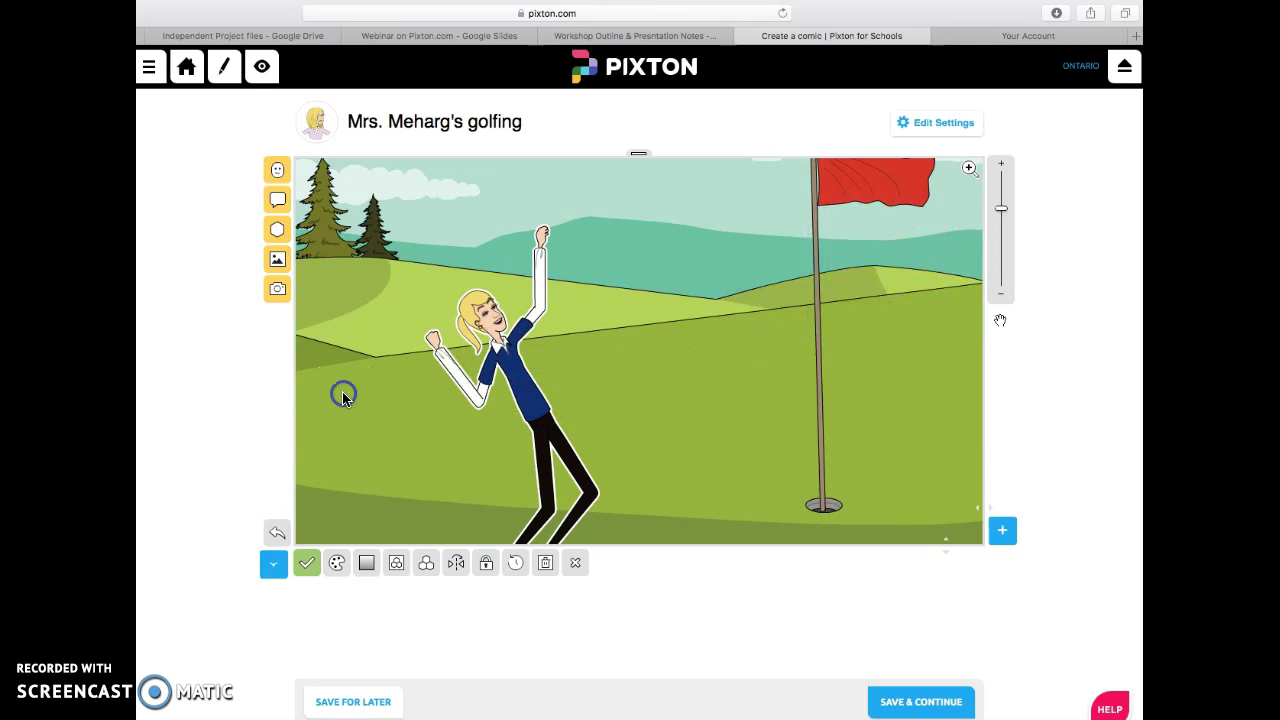
- Enlarge the character slightly so the raised fist reaches close to the upper edge of the comic panel
left_click(475, 320)
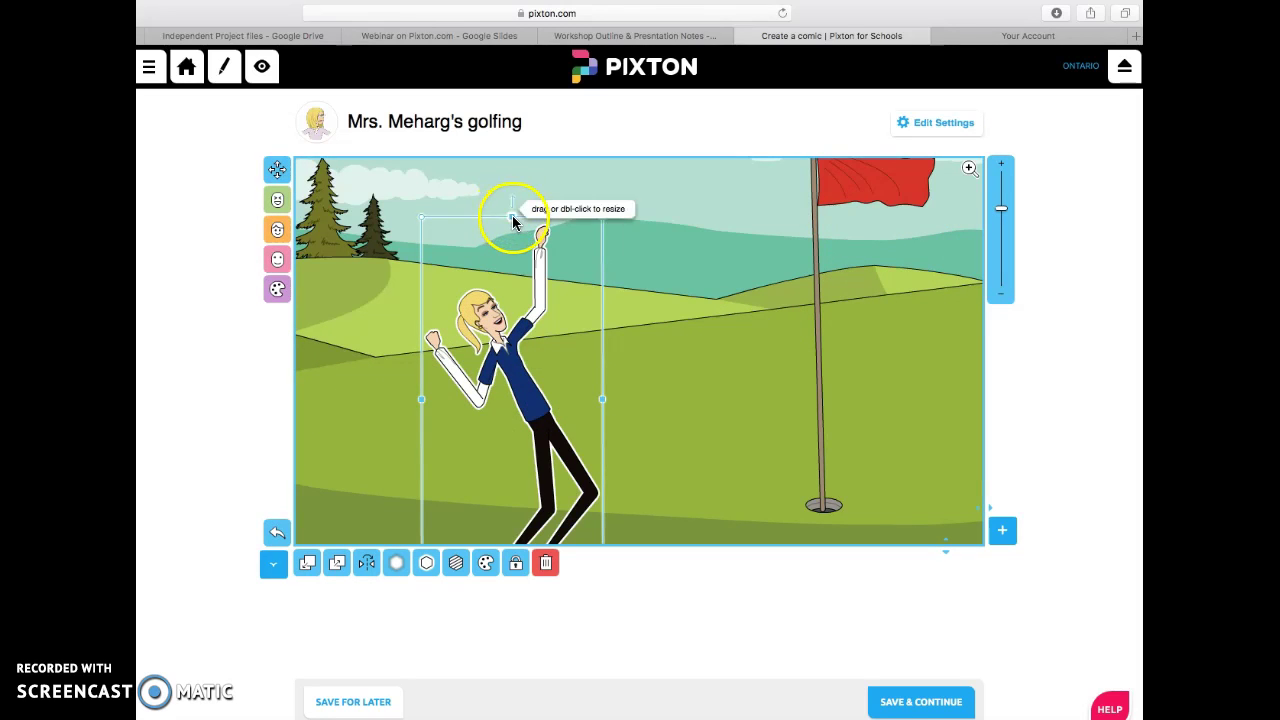
left_click_drag(512, 215, 514, 172)
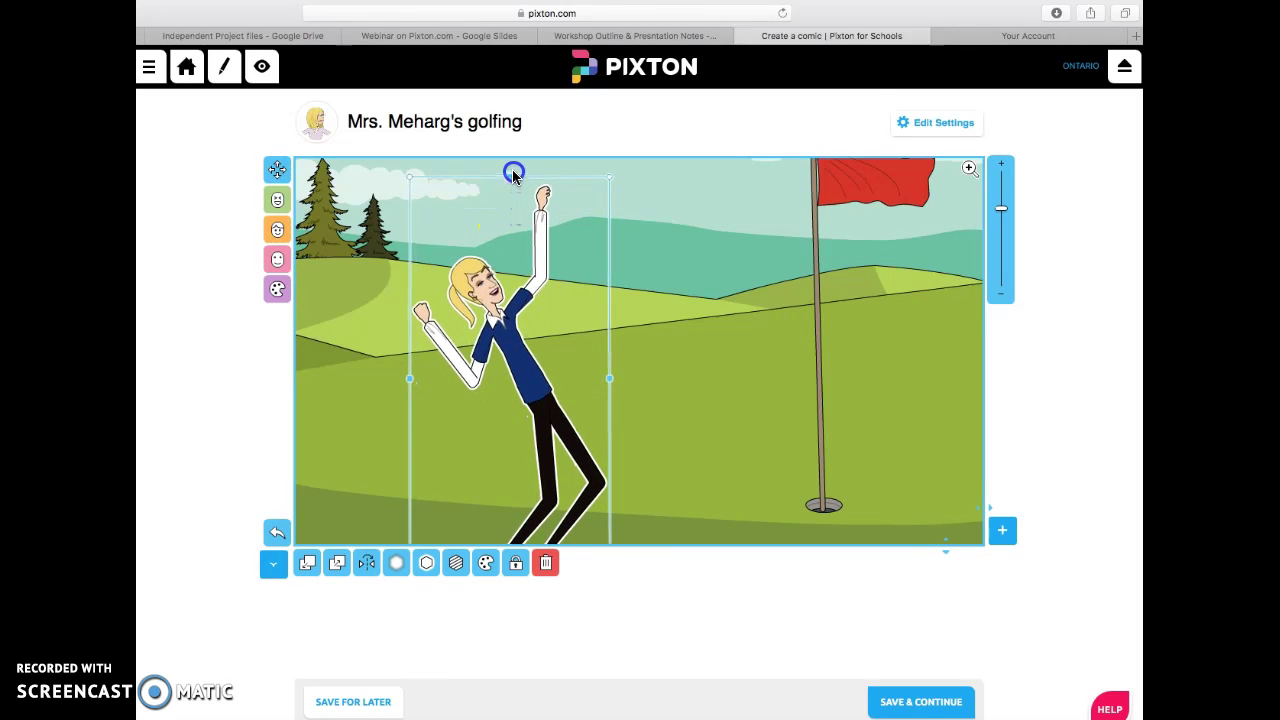
left_click(746, 380)
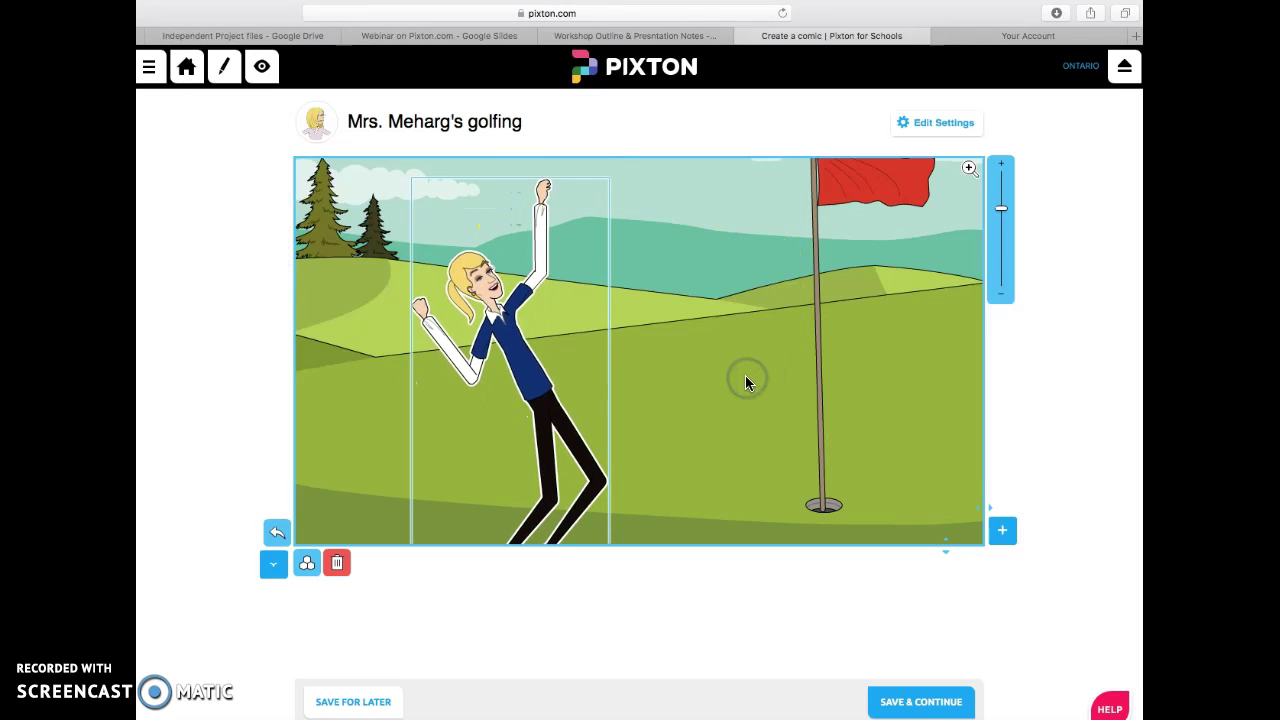
left_click(341, 383)
left_click(394, 590)
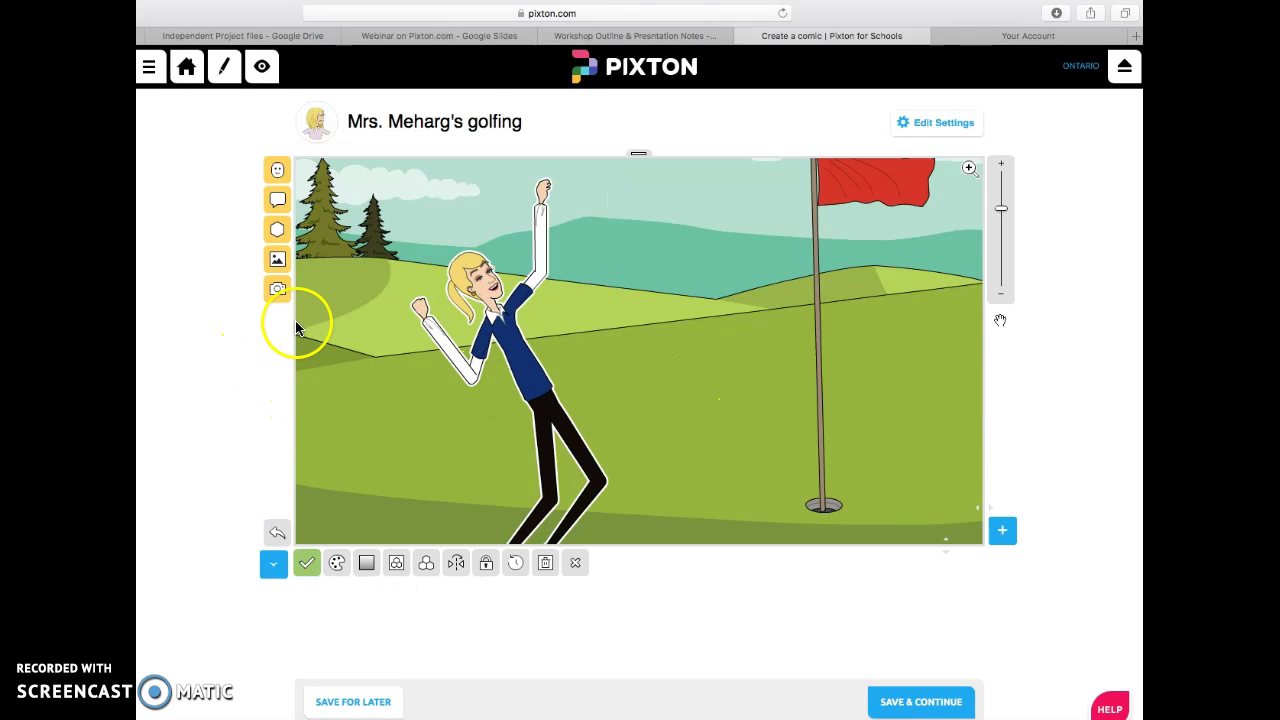
- Search the Pixton props for "golf" and add the golf cart to the scene
left_click(277, 231)
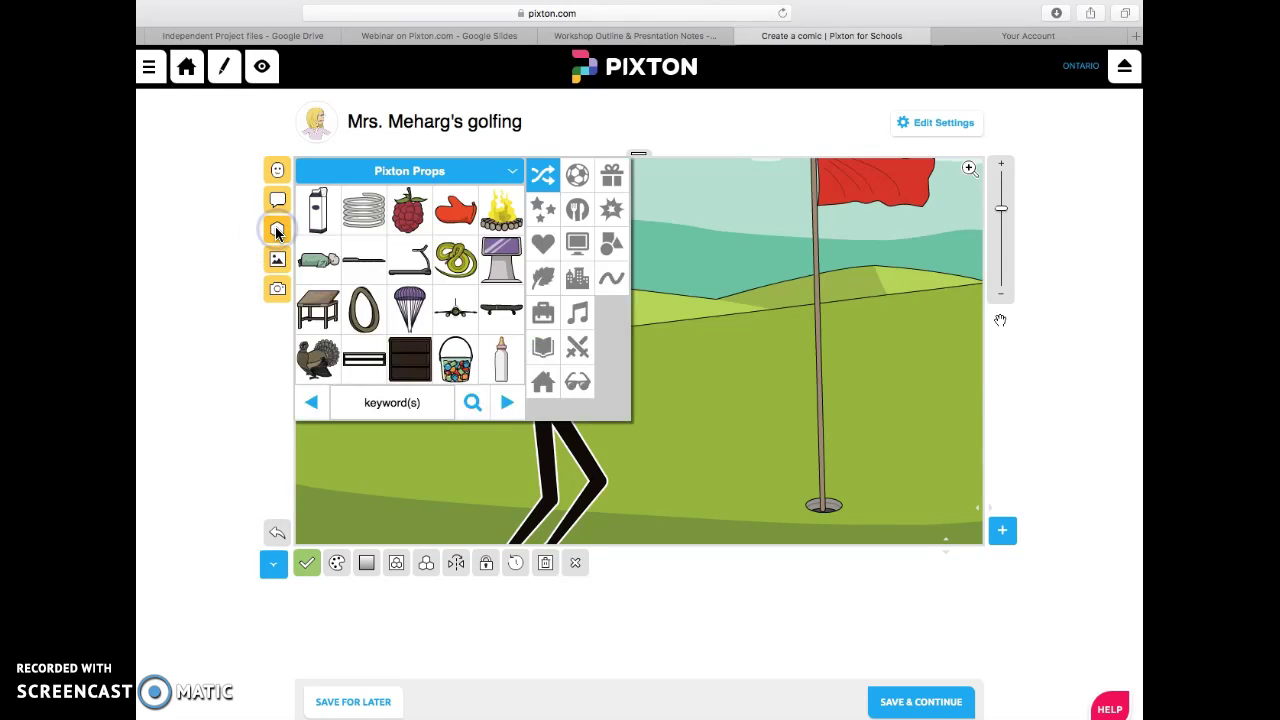
left_click(421, 405)
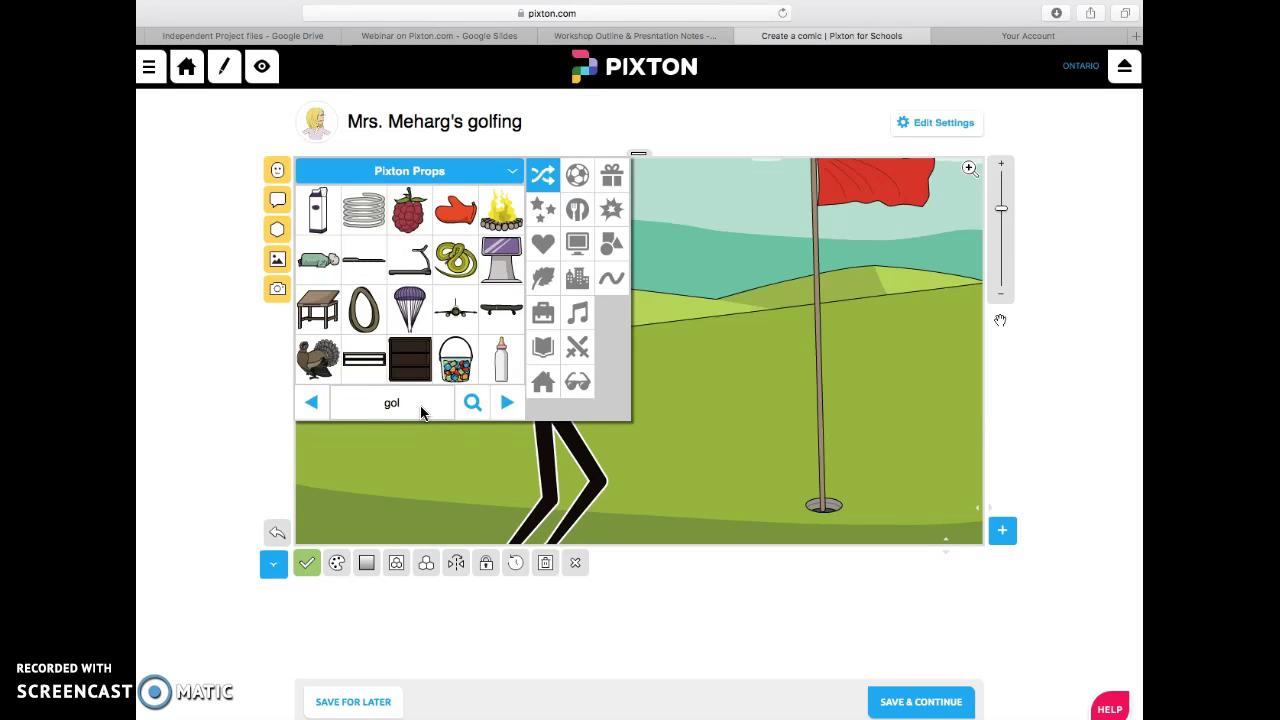
left_click(472, 402)
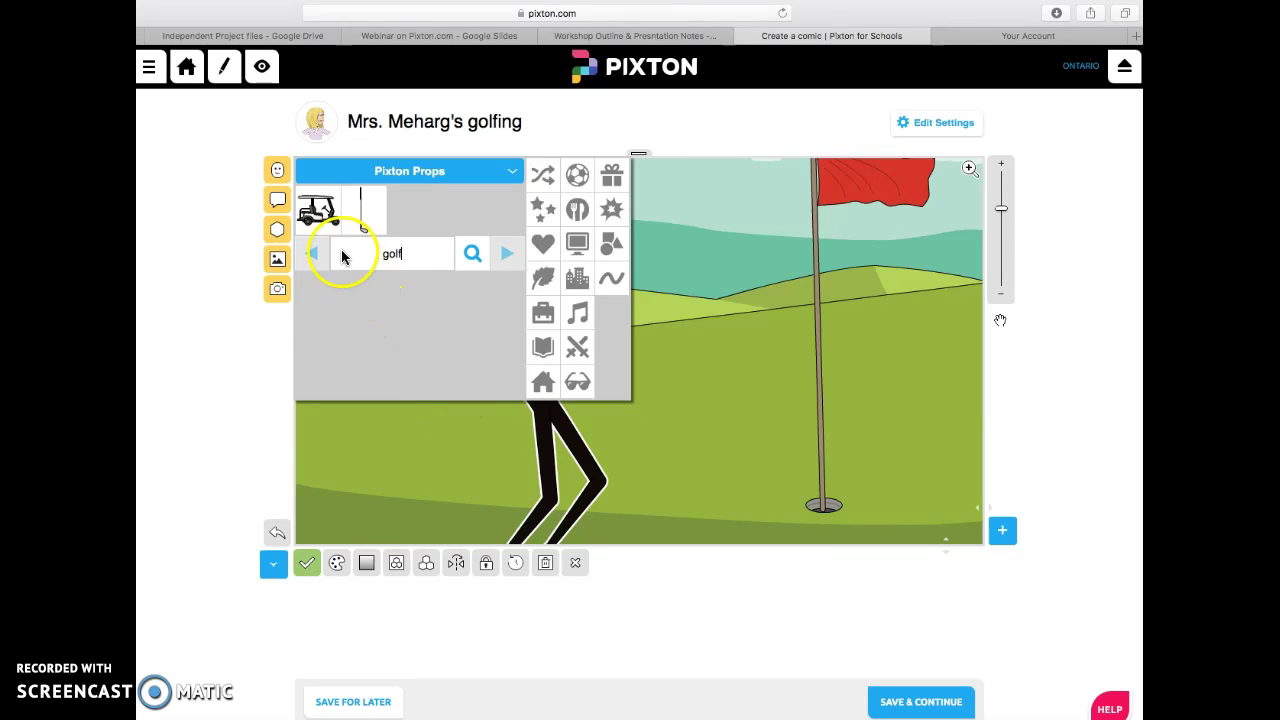
left_click(322, 218)
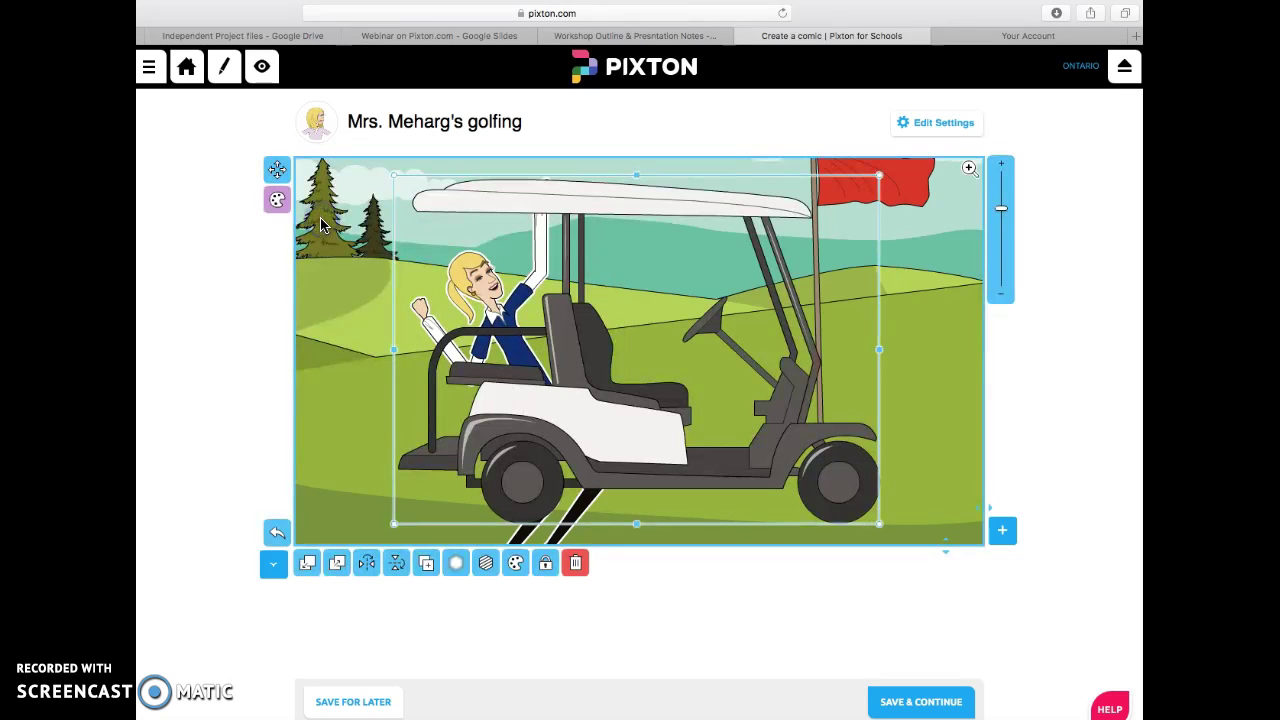
- Shrink the golf cart to well under half its original width so it suits the background
left_click(628, 430)
left_click(622, 415)
left_click_drag(879, 352, 726, 353)
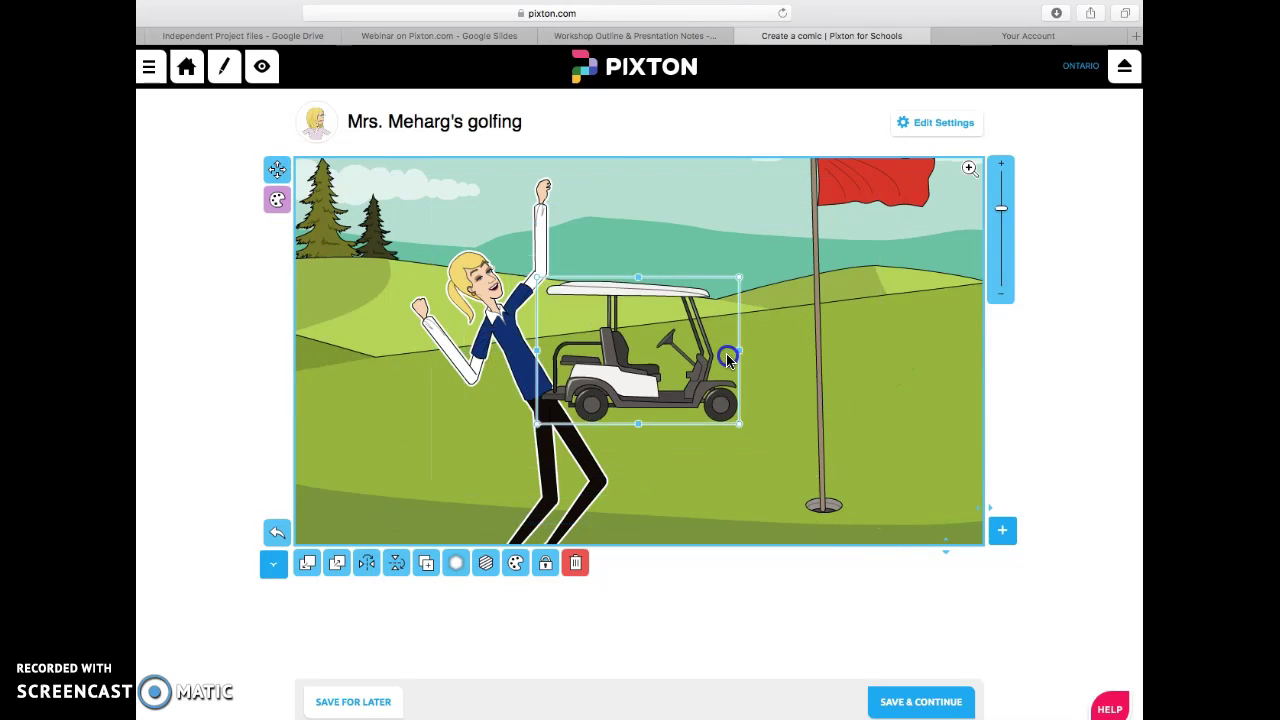
left_click(632, 380)
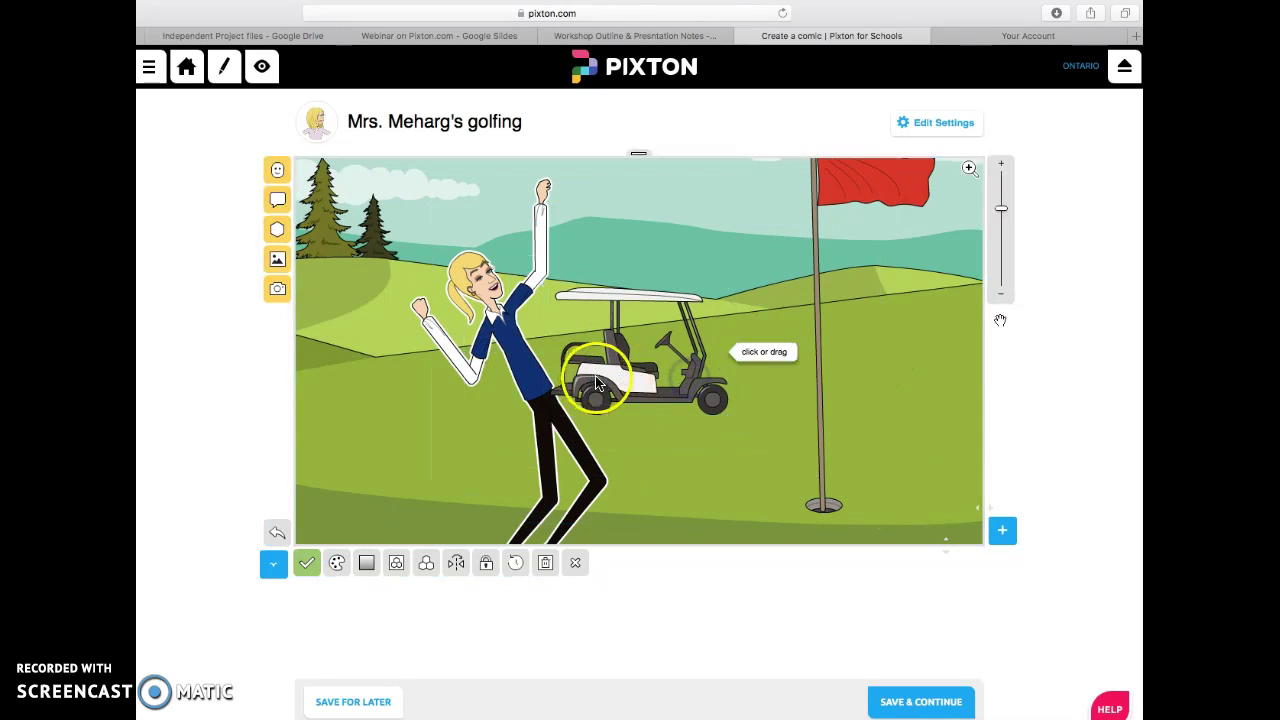
- Move the golf cart up to the distant hills and across to the pine tree side of the scene
left_click_drag(606, 377, 630, 288)
left_click(649, 288)
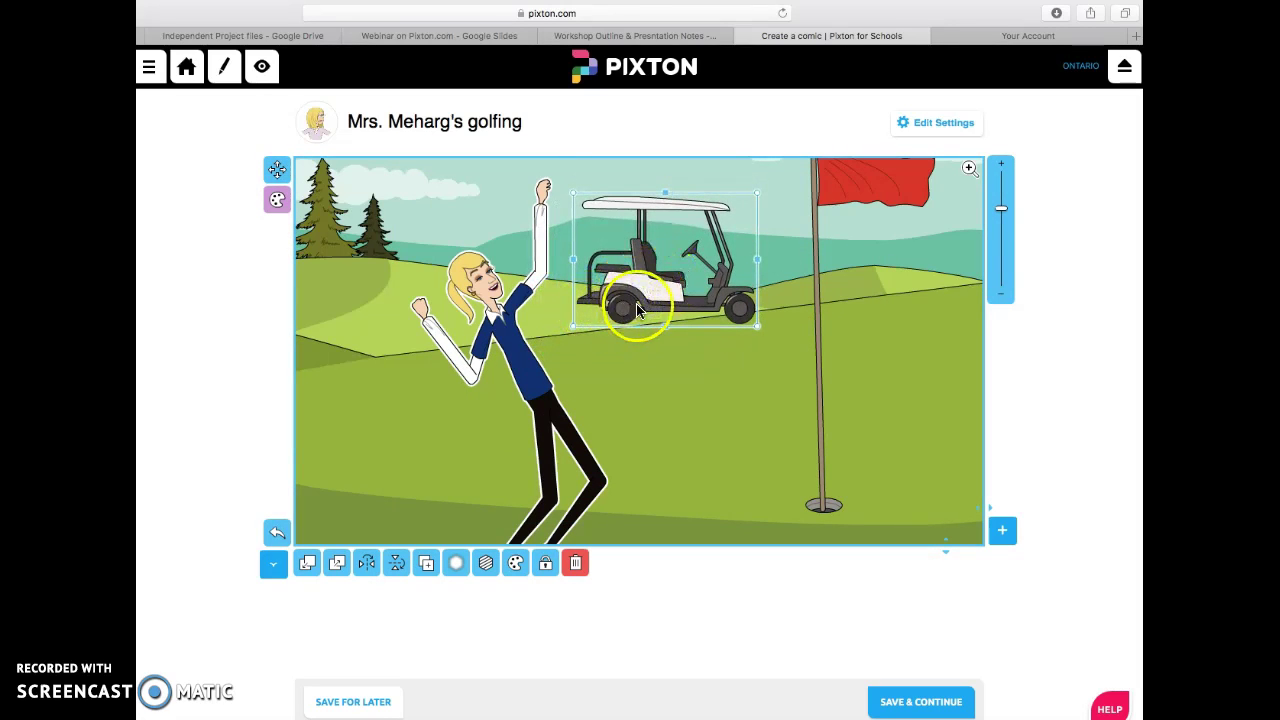
left_click(453, 287)
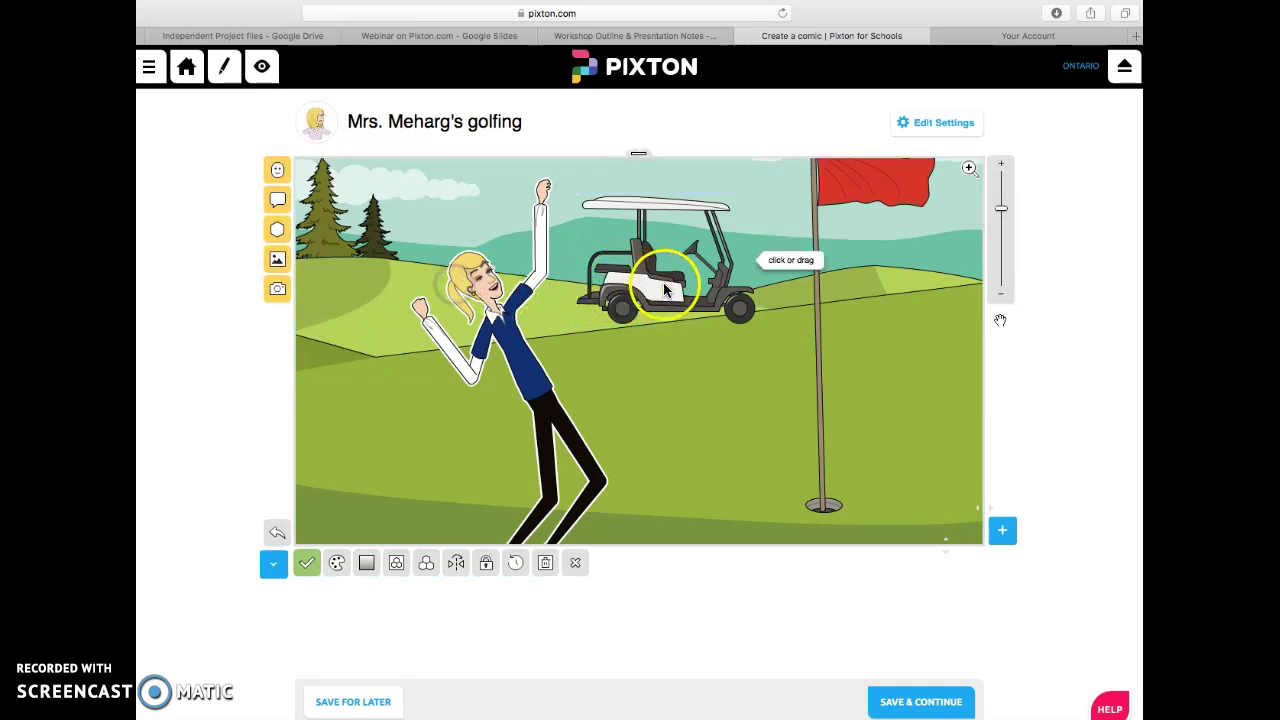
left_click_drag(651, 277, 436, 269)
- Move the character toward the flag so it stands clear of the golf cart
left_click(522, 345)
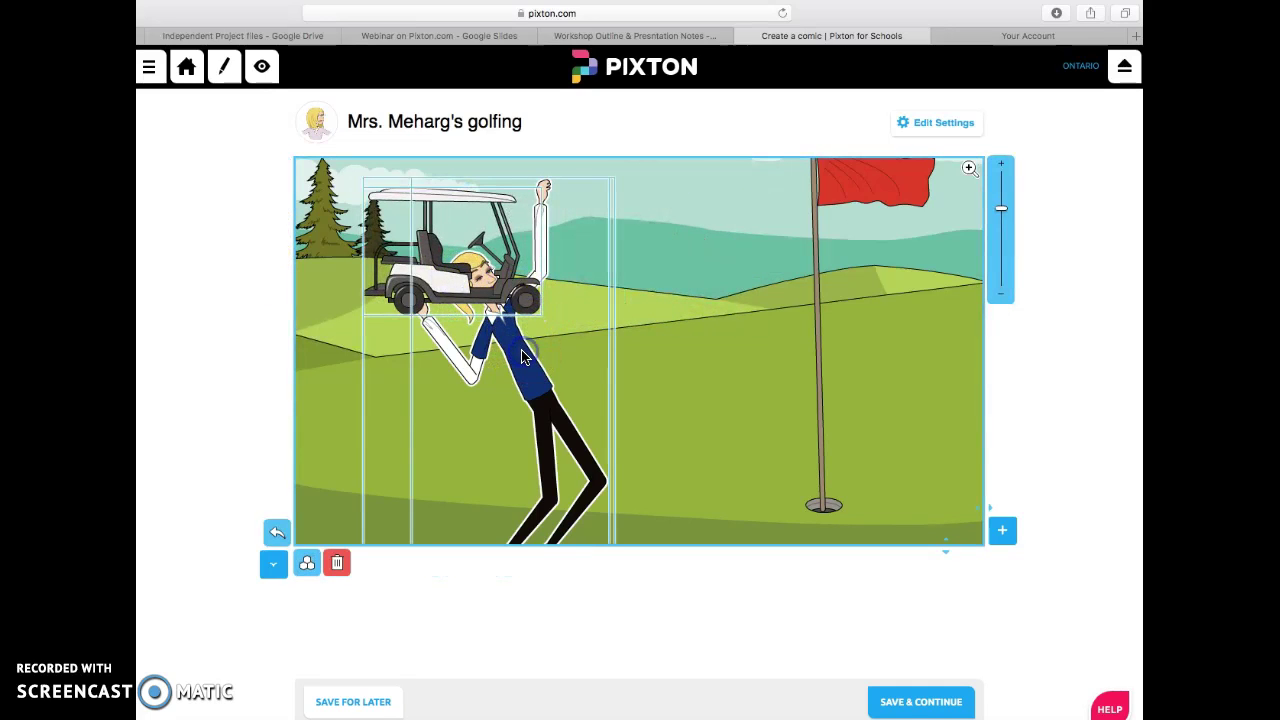
left_click(537, 382)
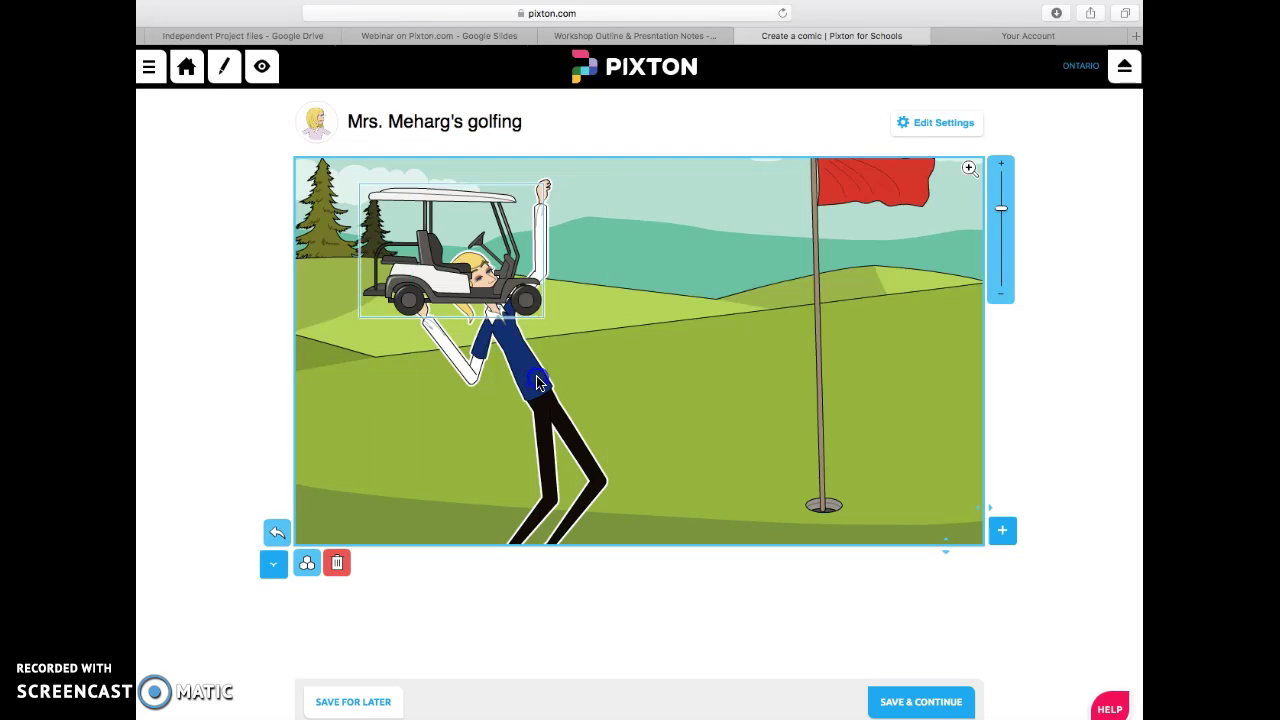
left_click(371, 614)
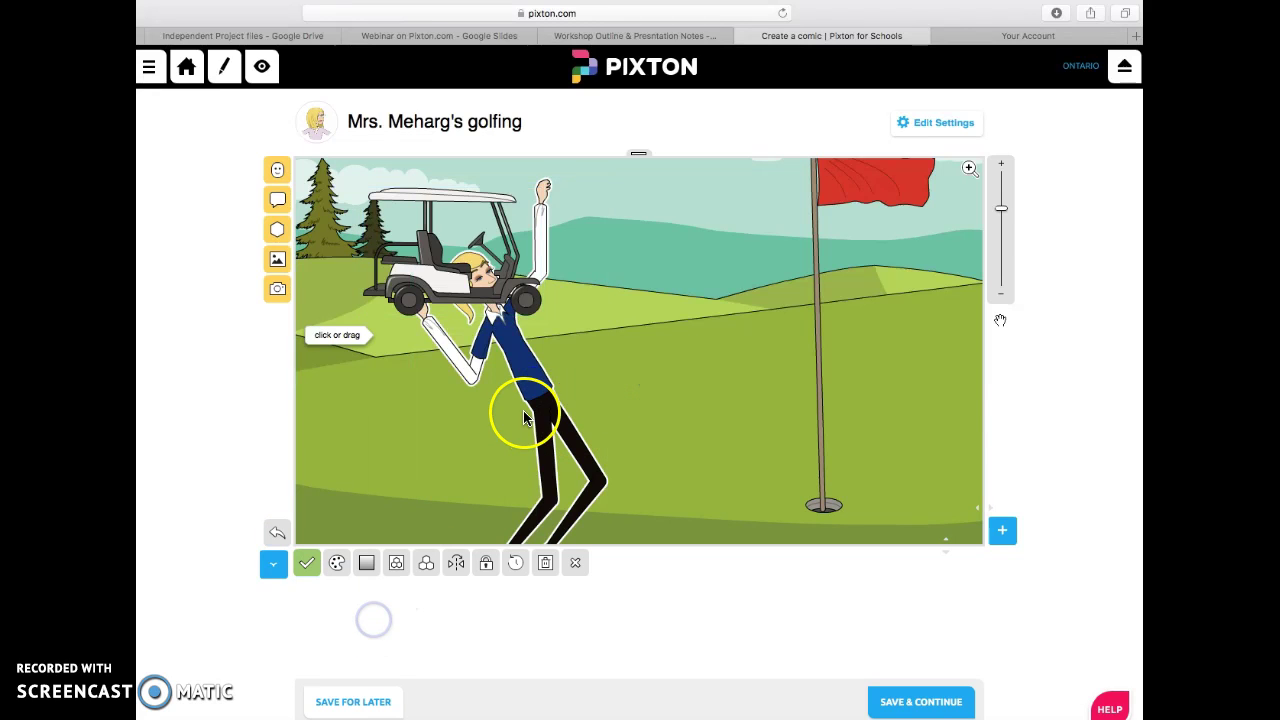
left_click(533, 382)
left_click_drag(533, 380, 672, 370)
- Select only the golf cart and reposition it on the light green hill in front of the pine trees
left_click(433, 270)
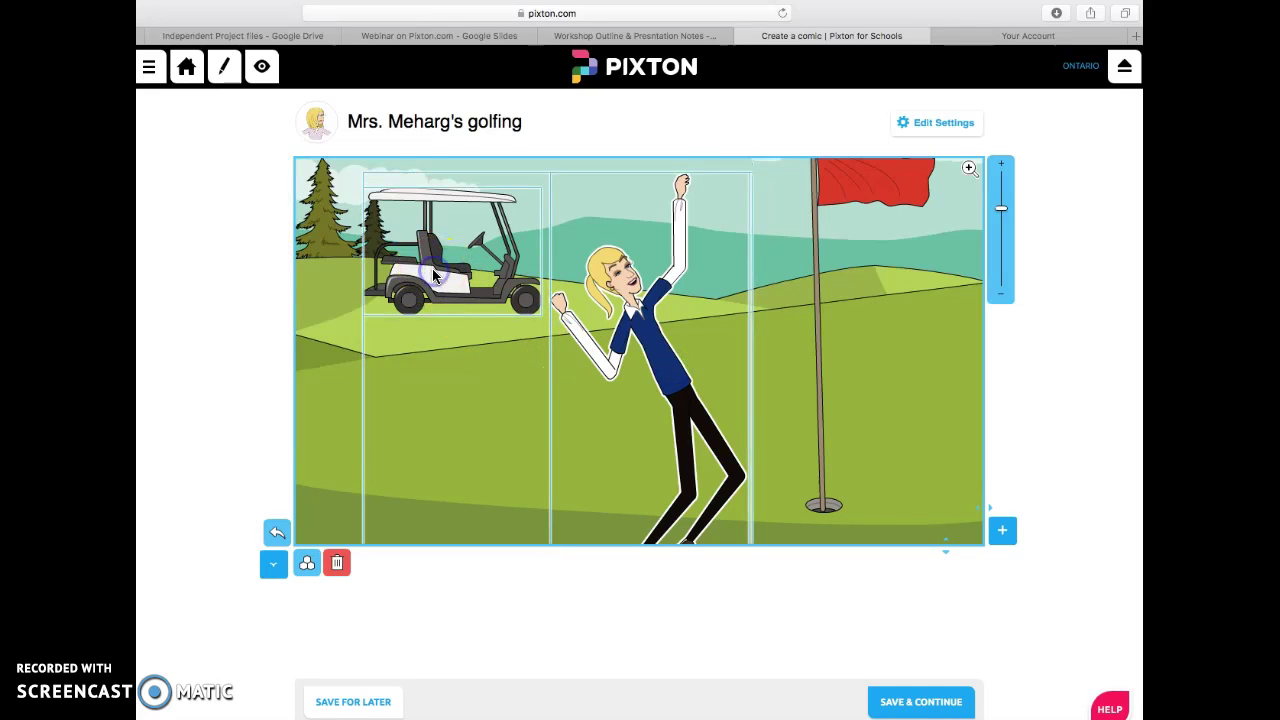
left_click(421, 275)
left_click(424, 413)
left_click(436, 284)
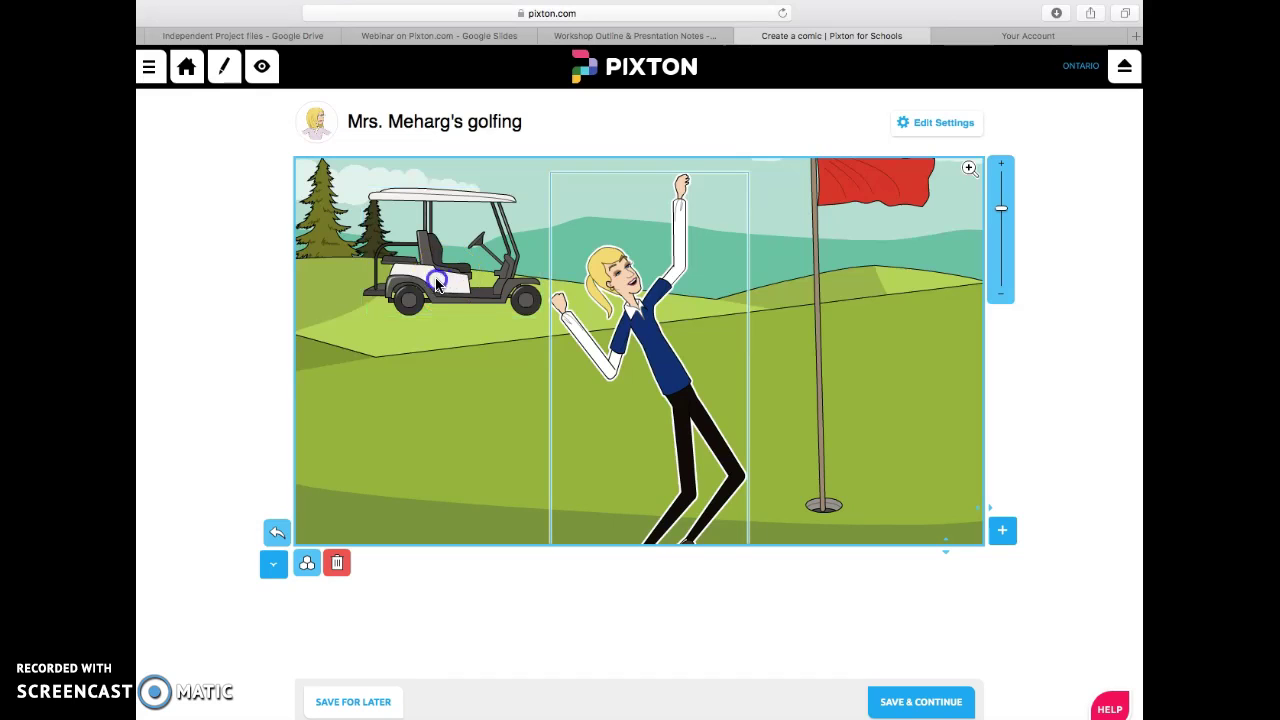
left_click(405, 290)
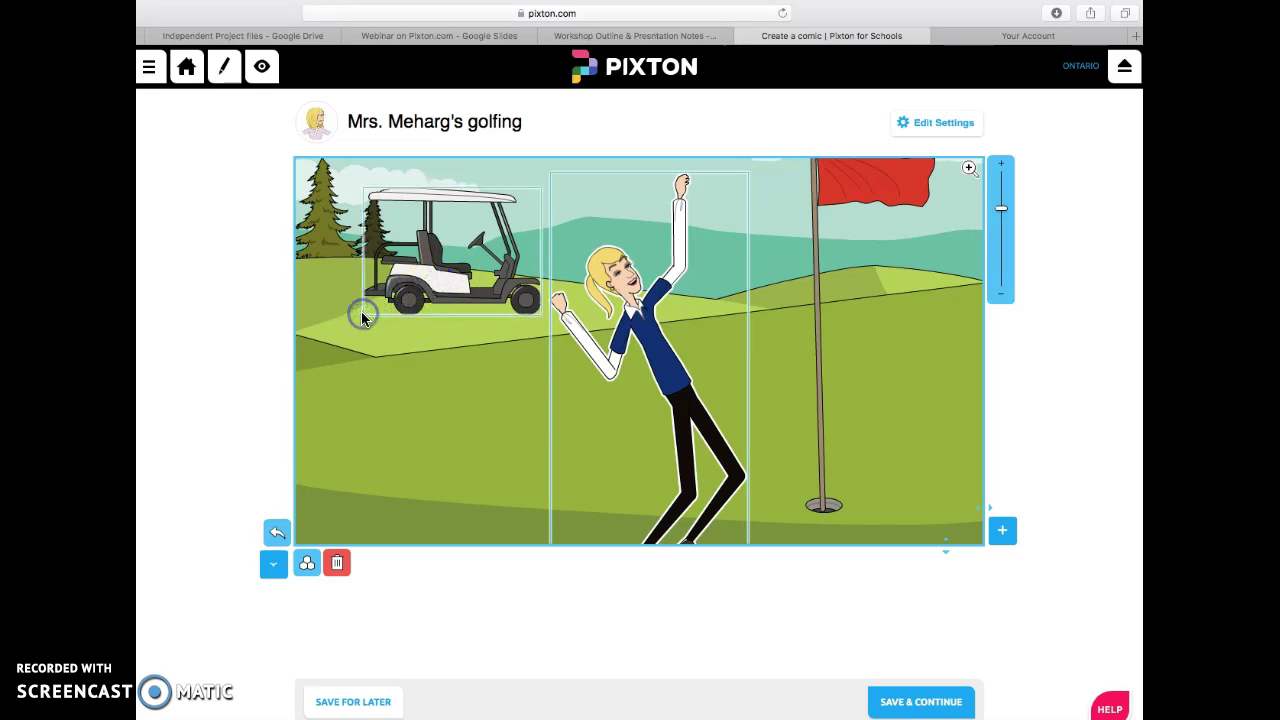
left_click(516, 399)
left_click(429, 591)
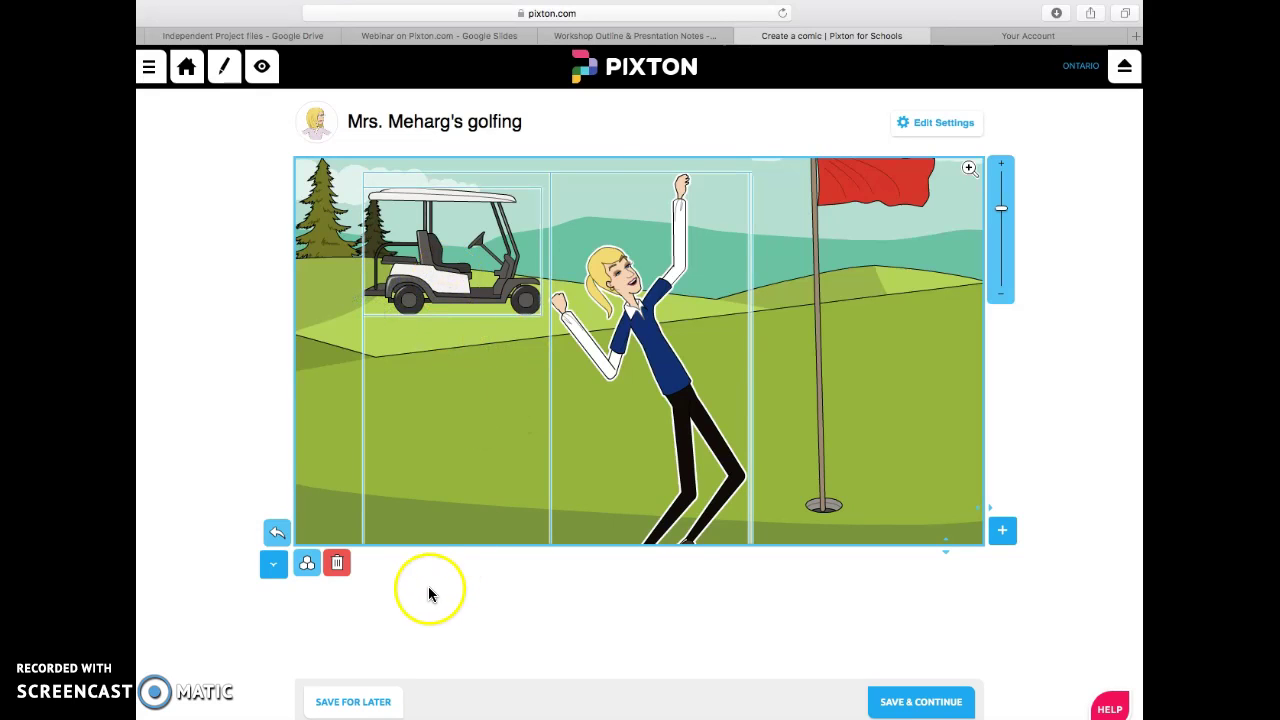
left_click(502, 452)
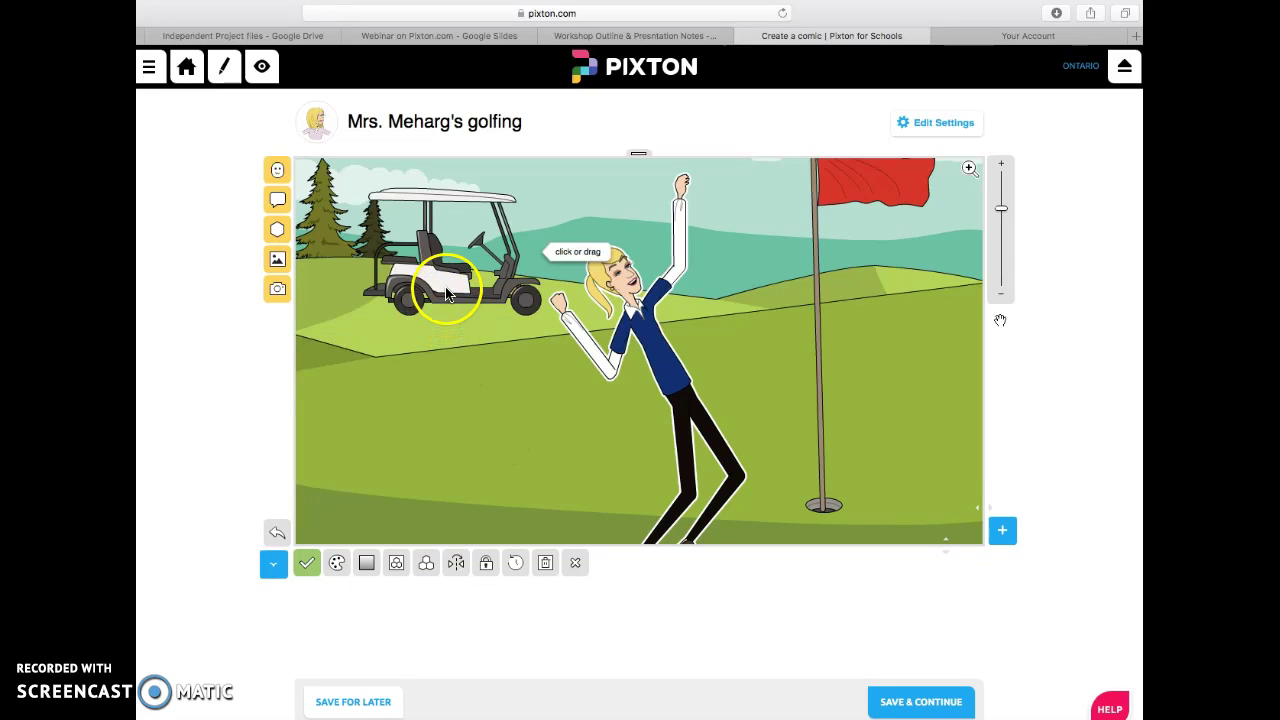
left_click_drag(453, 290, 391, 313)
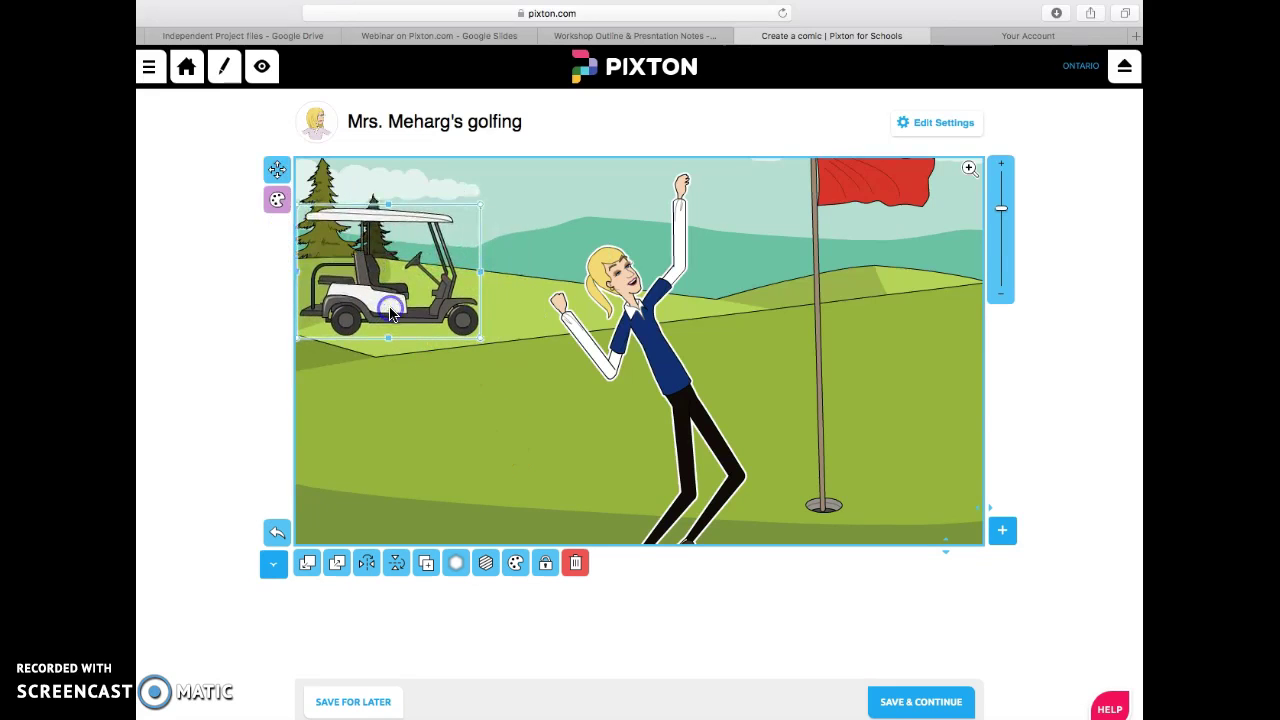
left_click(418, 650)
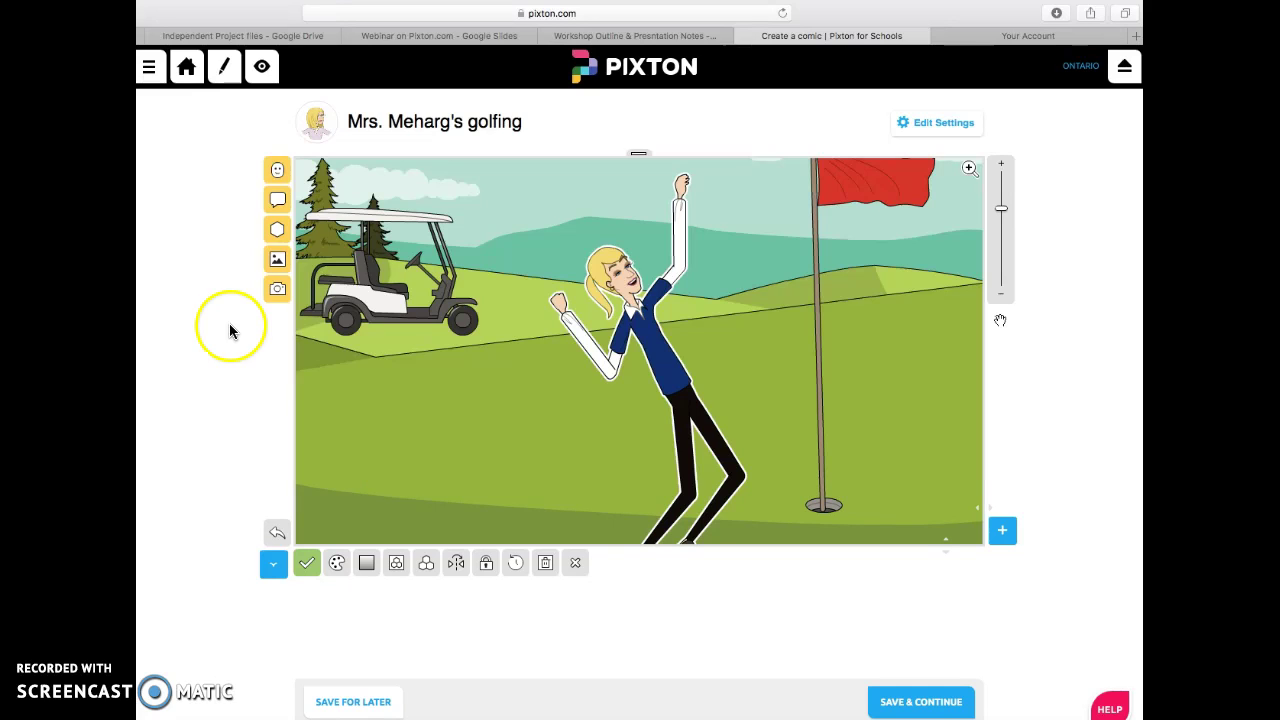
- Search the Pixton props for "golf" and add the golf club to the scene
left_click(277, 229)
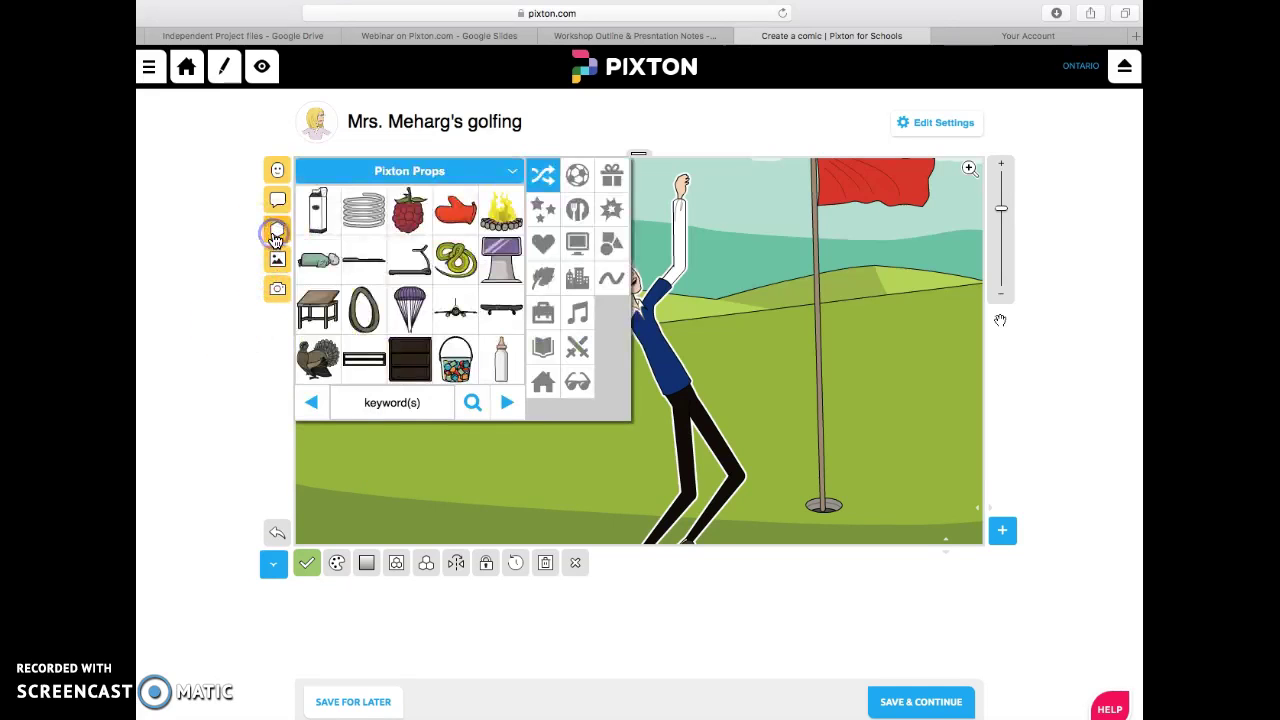
left_click(405, 401)
type("golf")
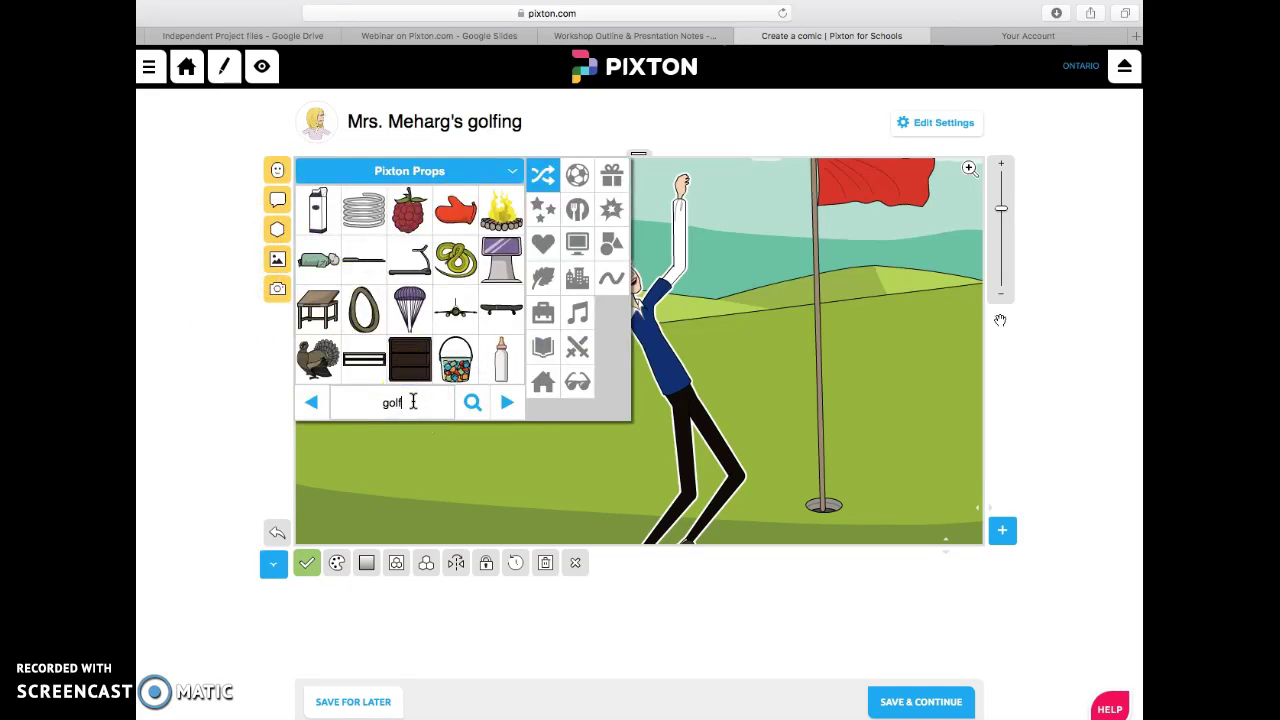
left_click(472, 402)
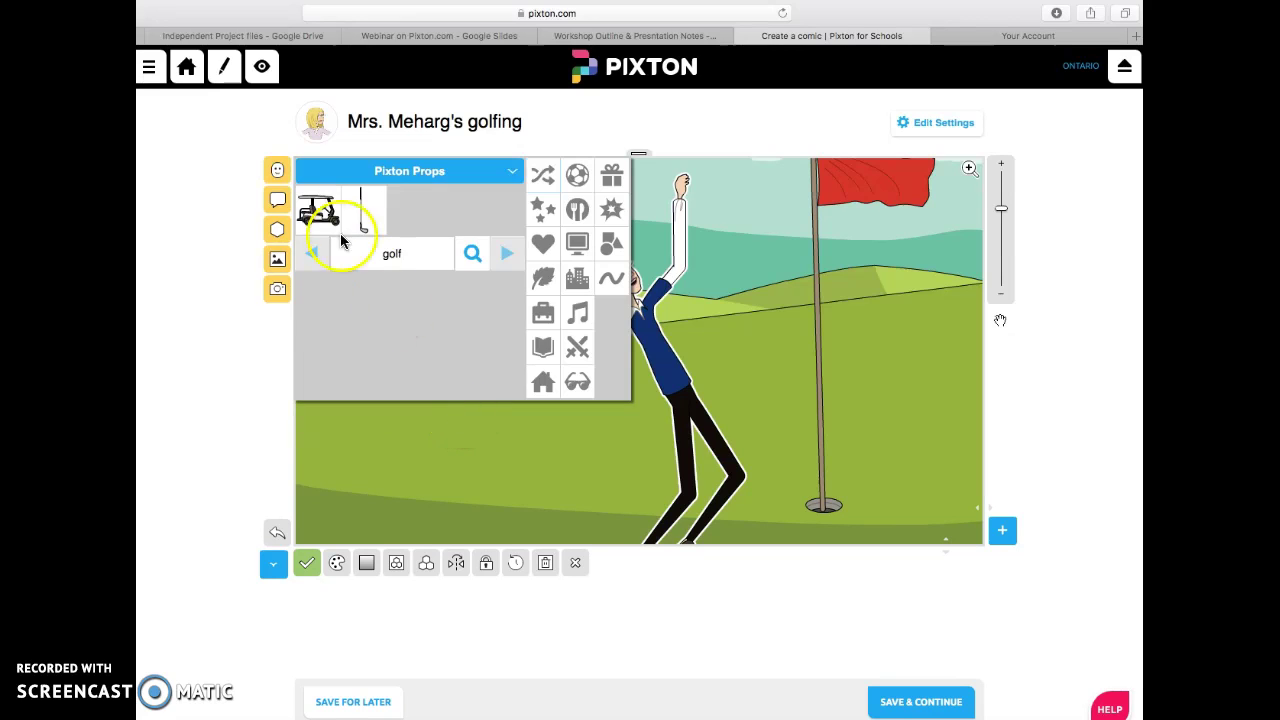
left_click(364, 233)
- Rotate the golf club so its head points up and place it between the character and the flagpole
left_click(634, 449)
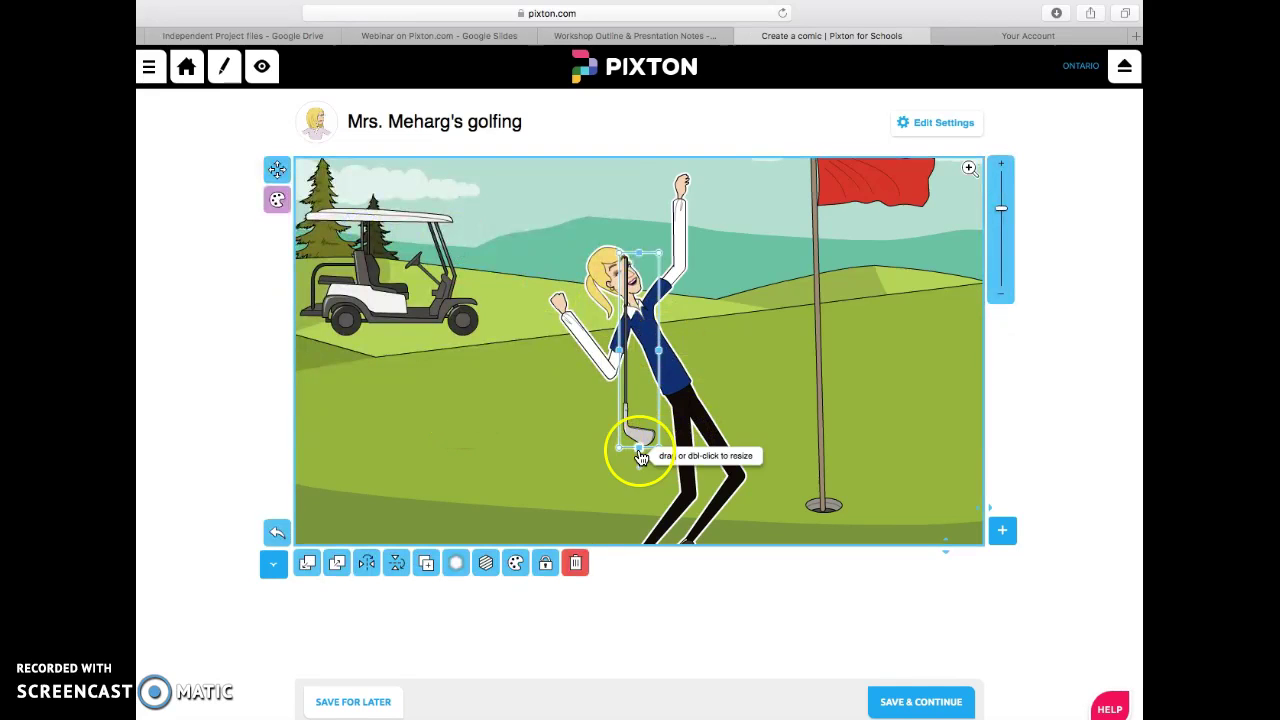
left_click(623, 360)
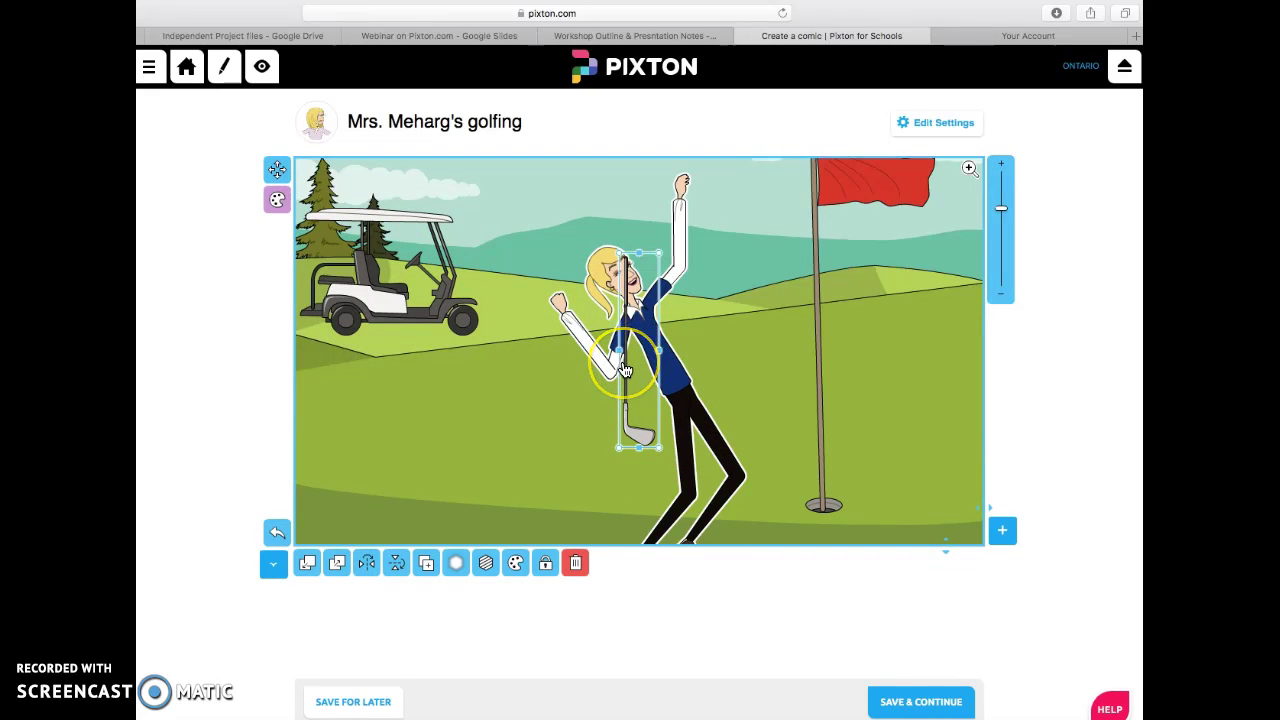
left_click(624, 366)
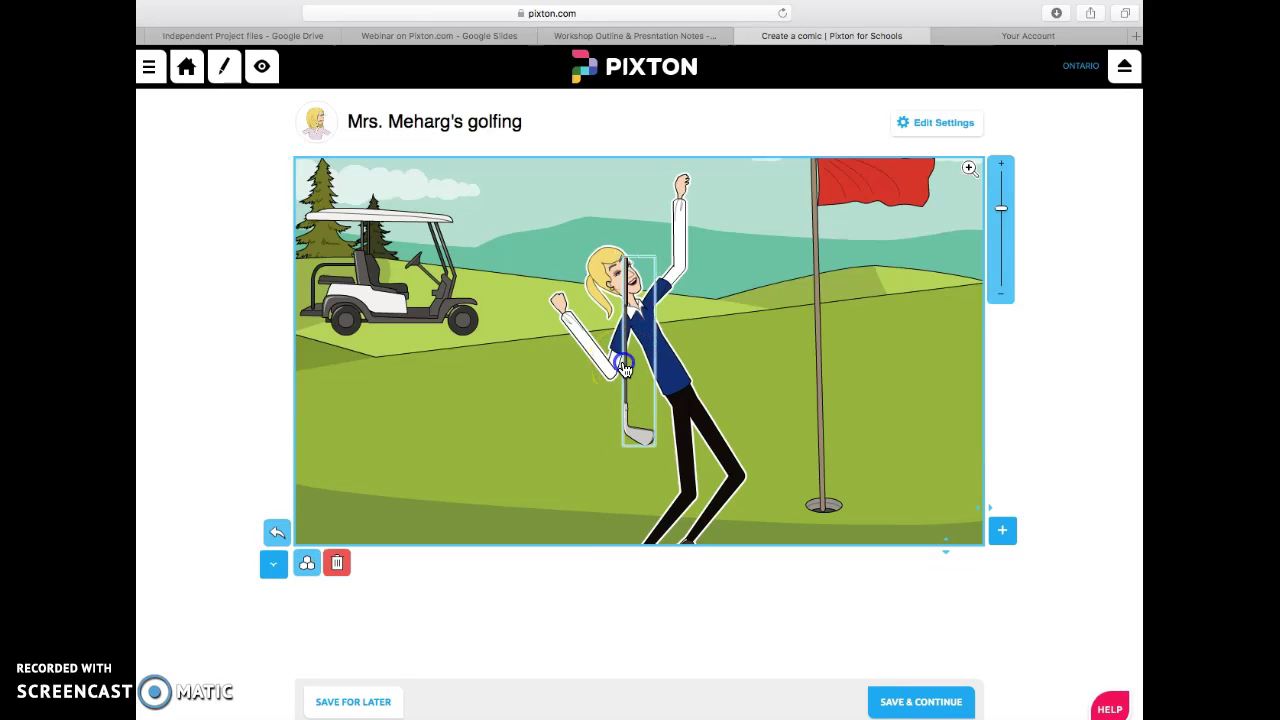
left_click(629, 401)
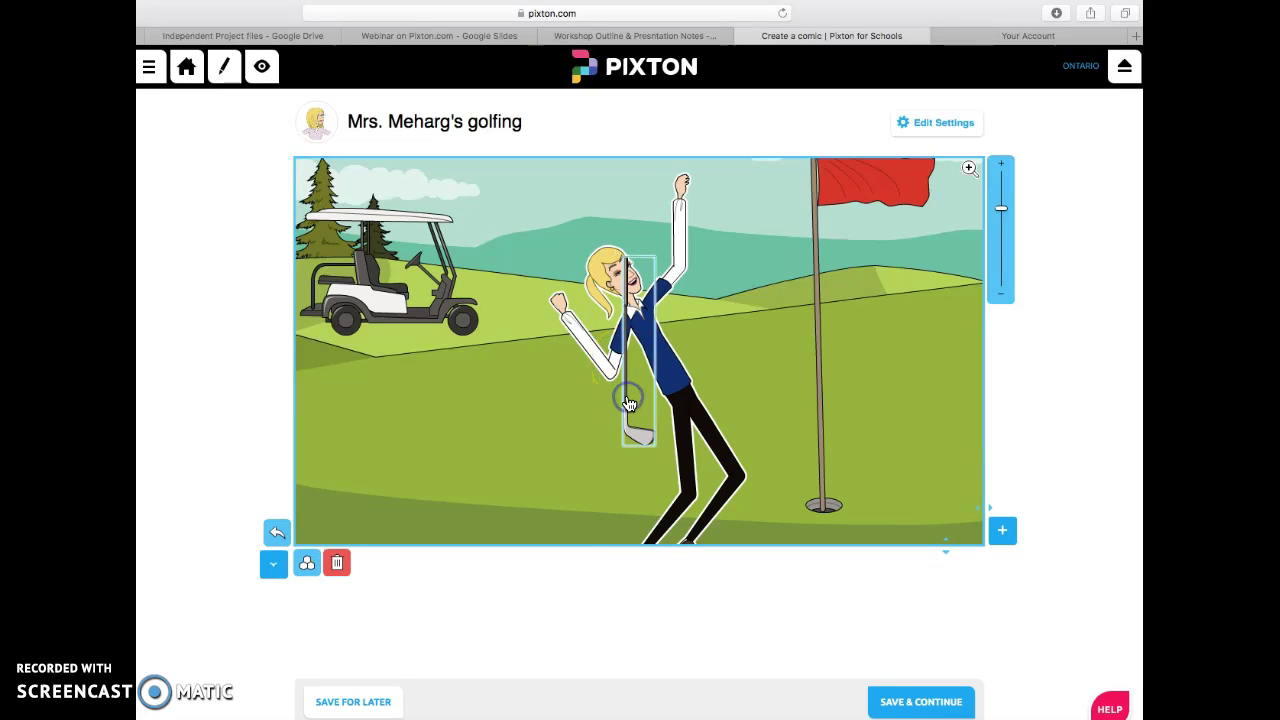
left_click(674, 433)
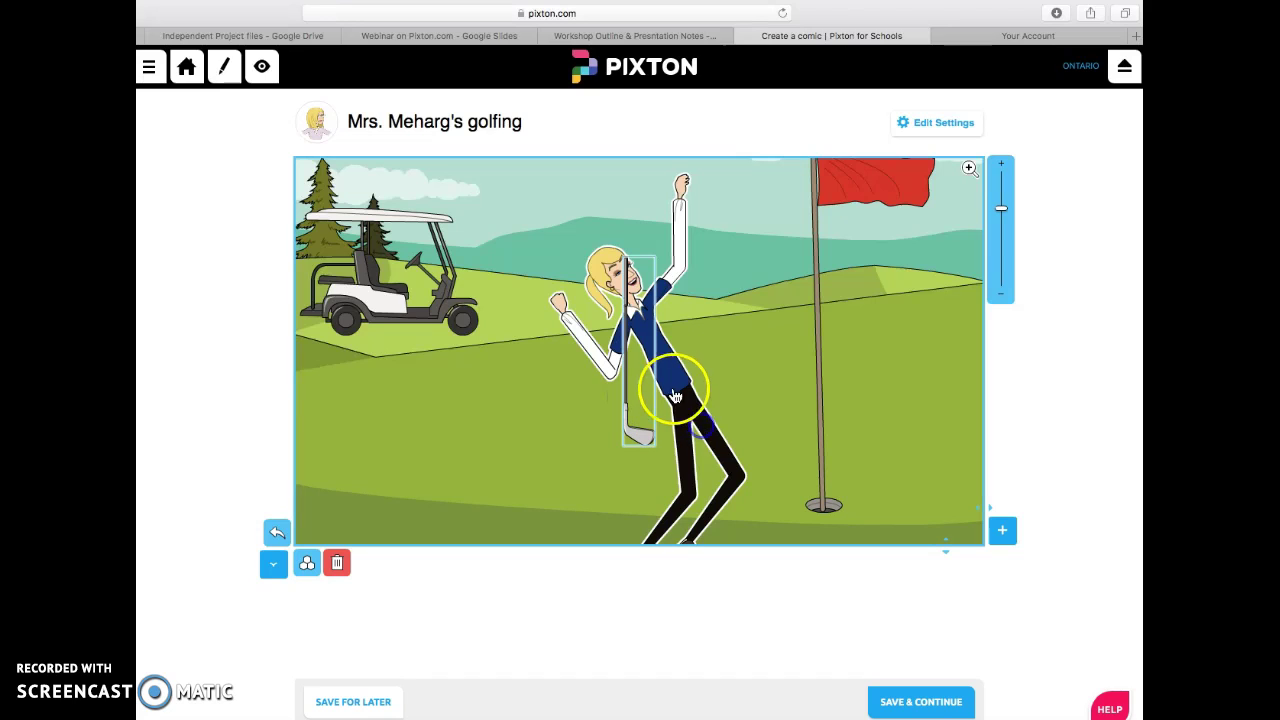
left_click(723, 376)
left_click(520, 525)
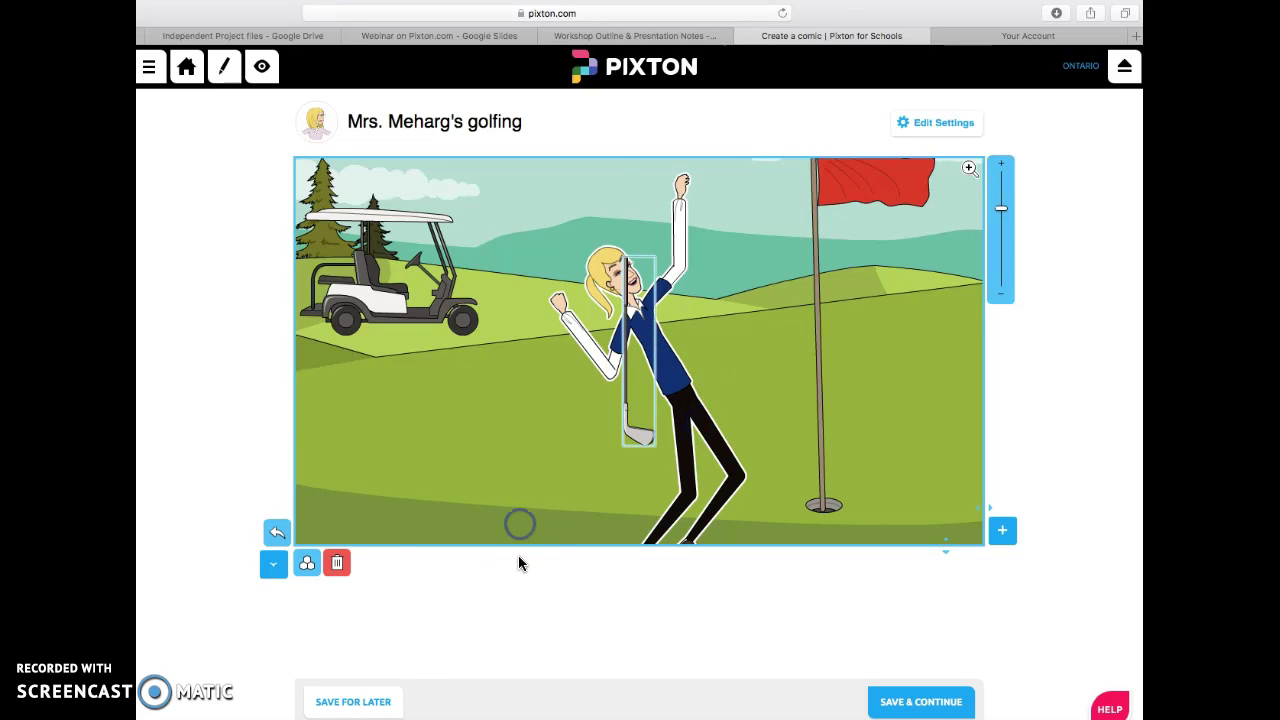
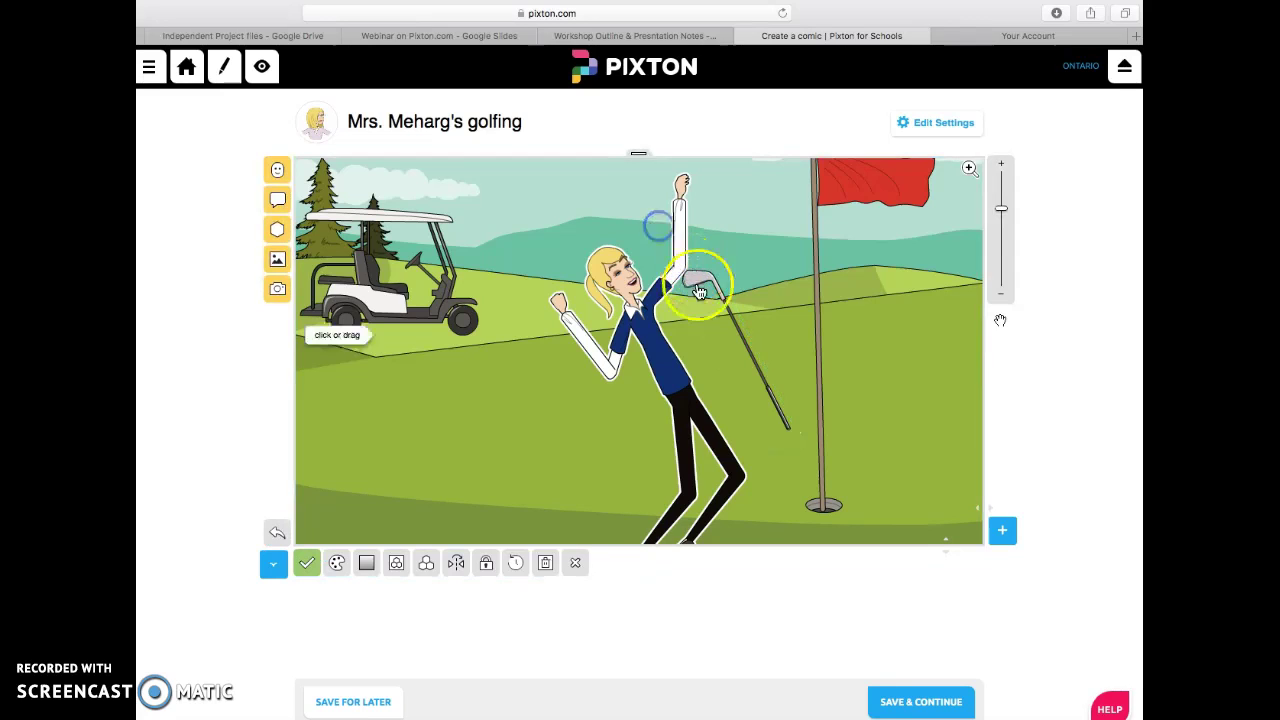
left_click(757, 578)
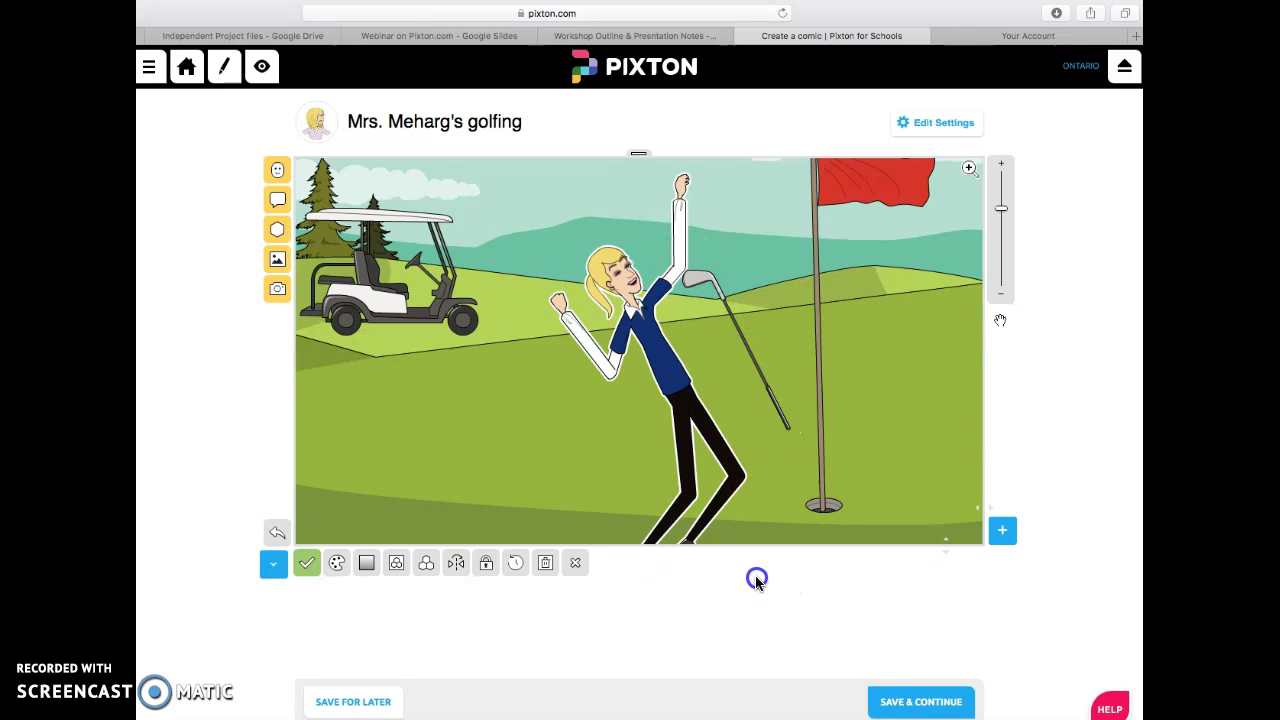
- Enlarge the golf club slightly, keeping it between the character and the flagpole
left_click(695, 287)
mouse_move(695, 287)
left_mouse_down()
mouse_move(683, 243)
mouse_move(686, 277)
left_mouse_up()
left_click(603, 450)
left_click(753, 398)
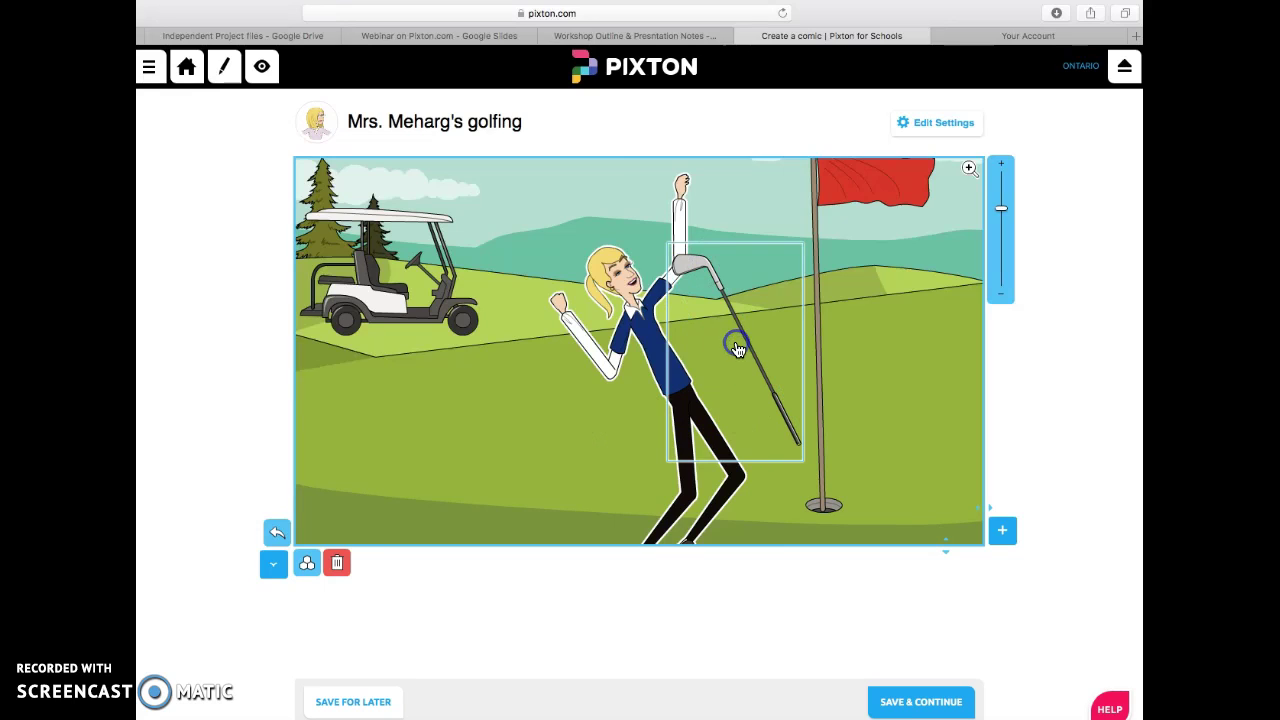
left_click(783, 613)
left_click(751, 361)
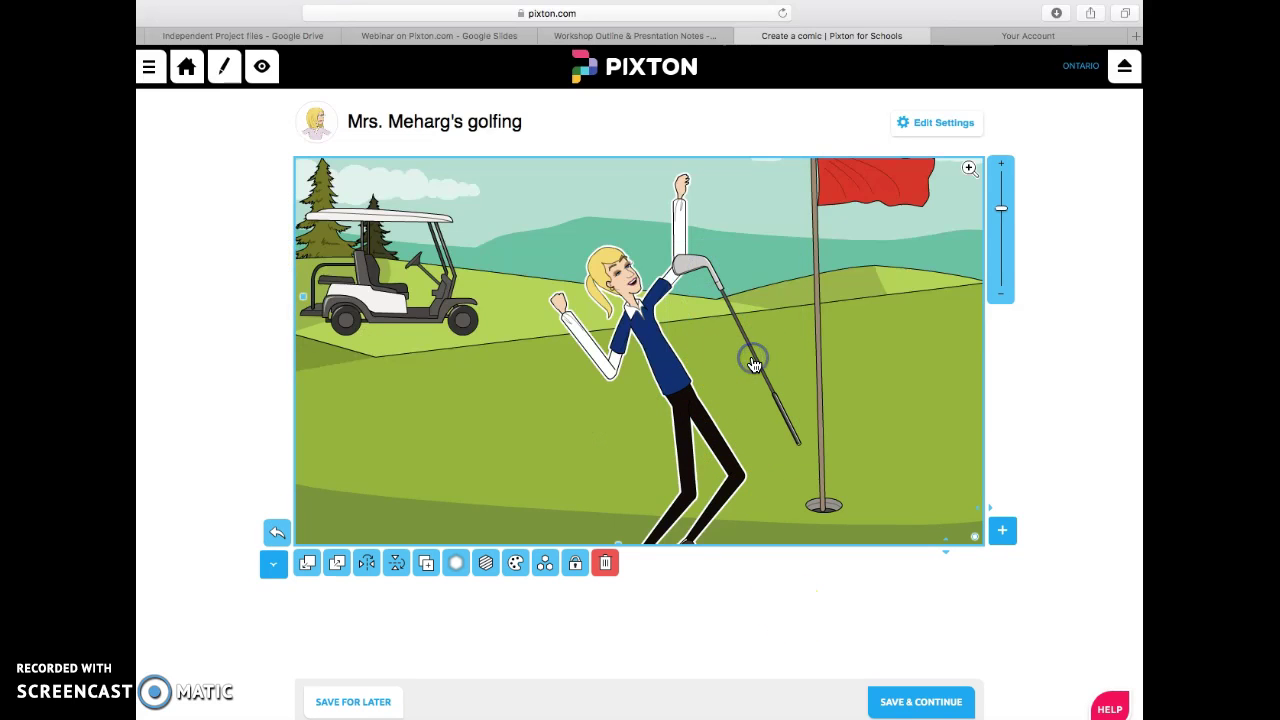
left_click(752, 360)
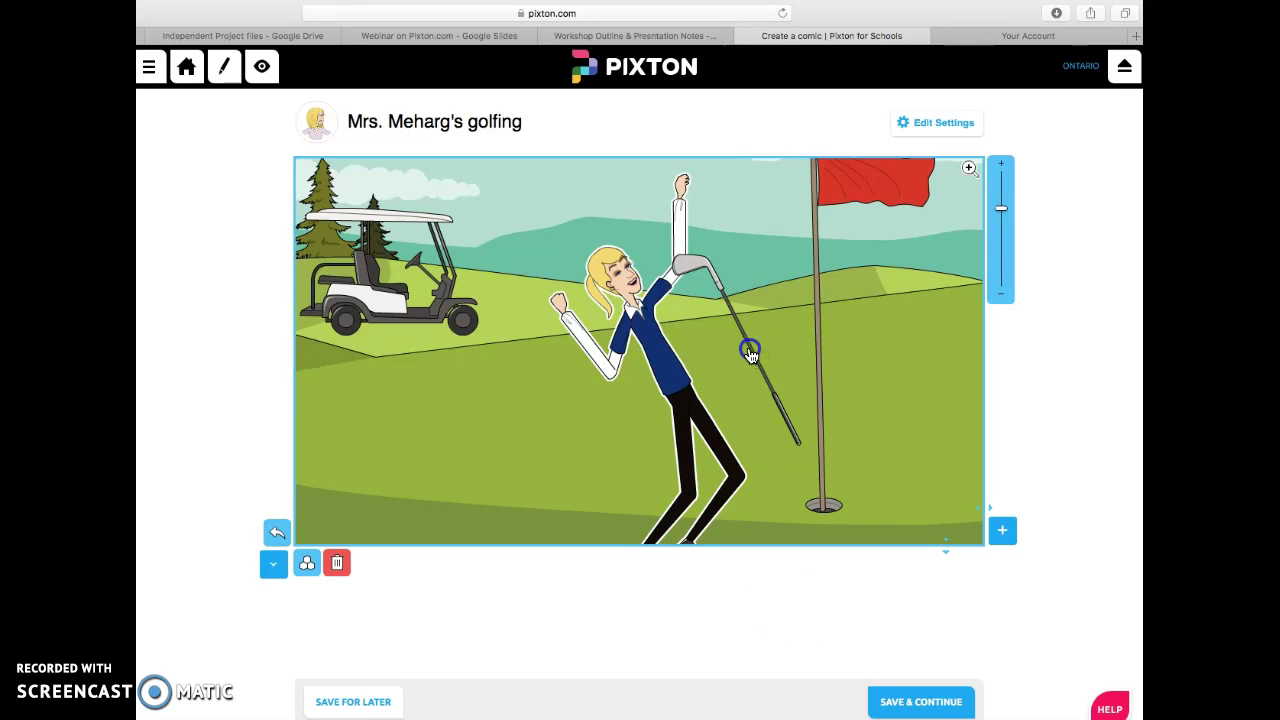
left_click(660, 258)
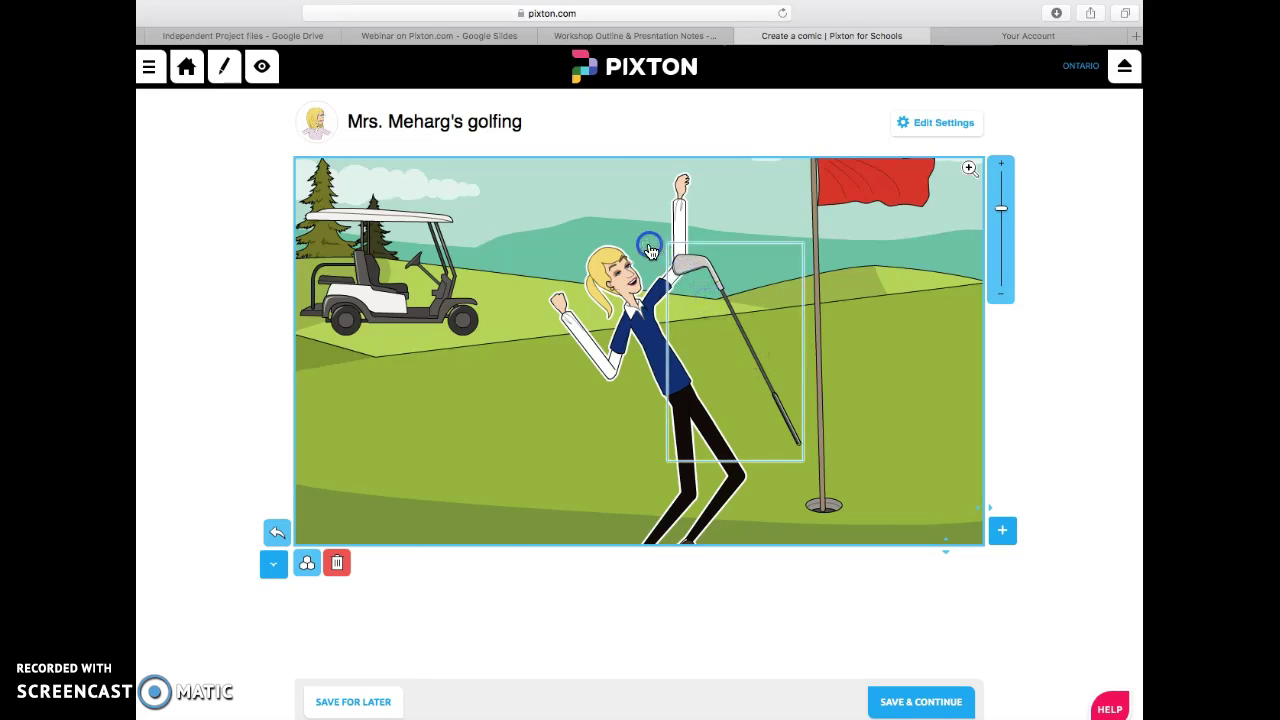
left_click(460, 555)
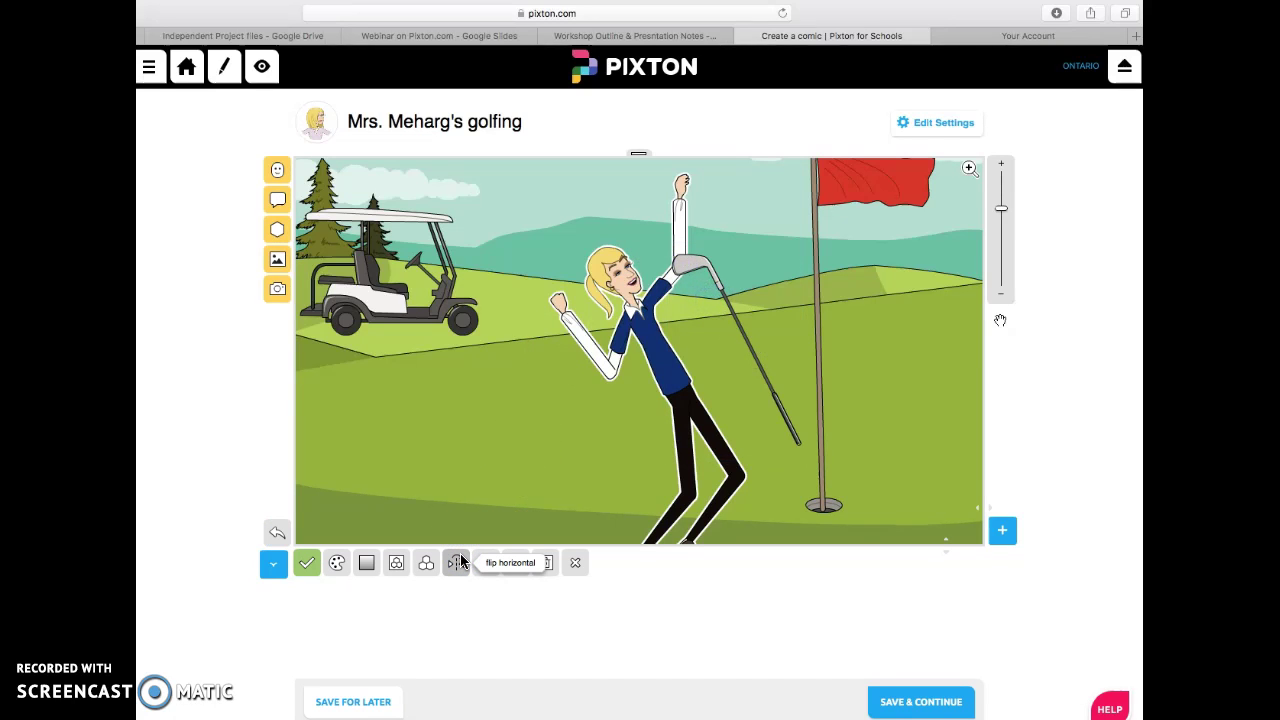
- Move the golf club up across the character's raised arm and tilt it slightly further toward horizontal
left_click_drag(716, 266, 690, 270)
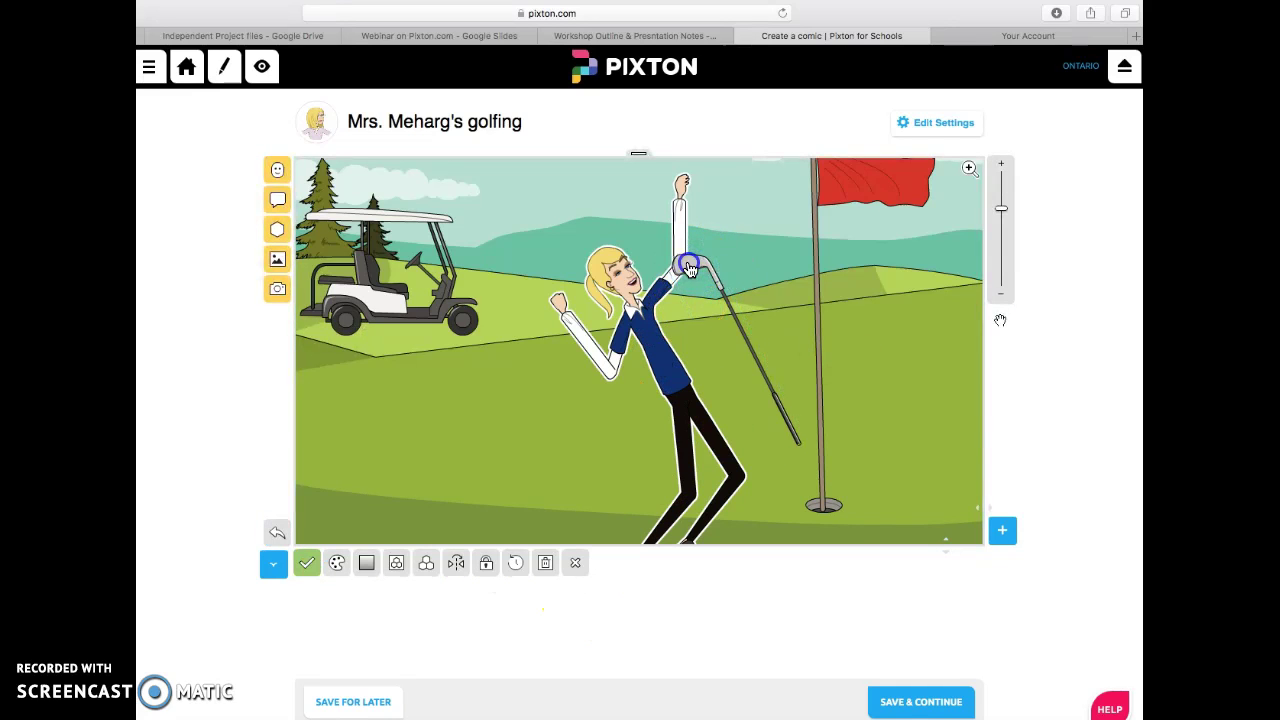
left_click_drag(715, 300, 611, 205)
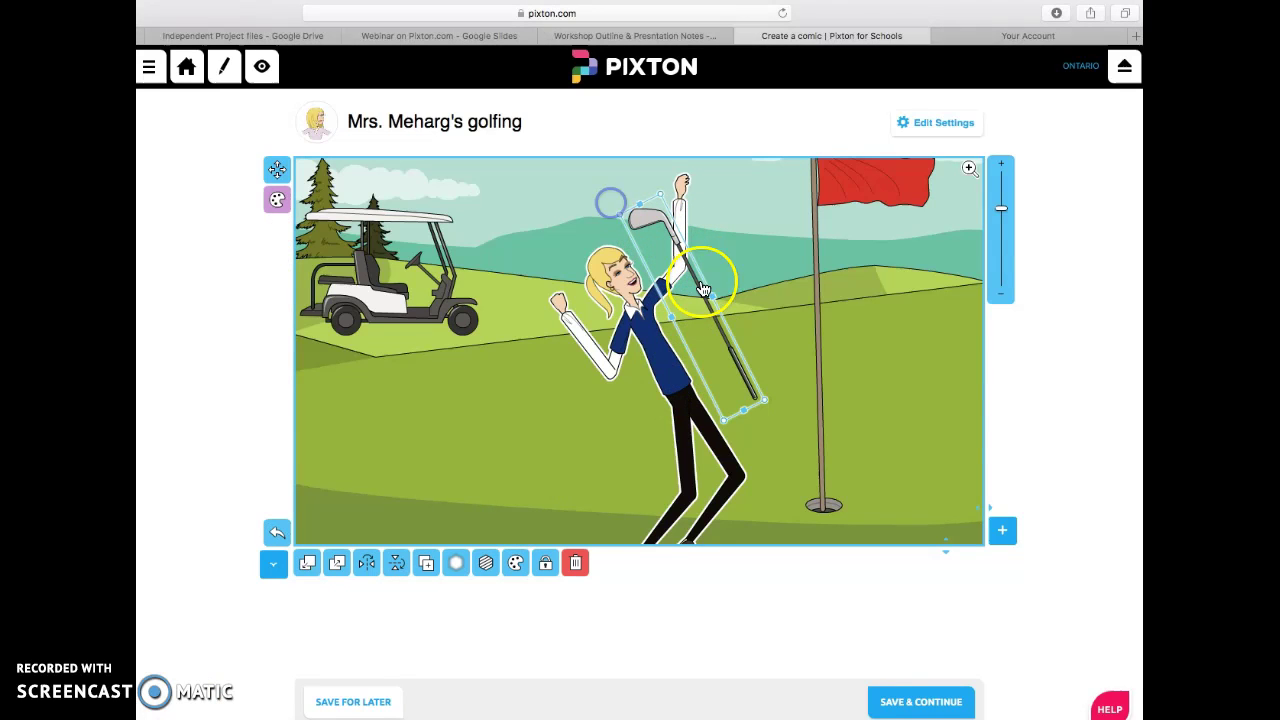
left_click(764, 398)
left_click_drag(764, 398, 783, 390)
left_click(740, 344)
left_click(732, 342)
left_click(734, 337)
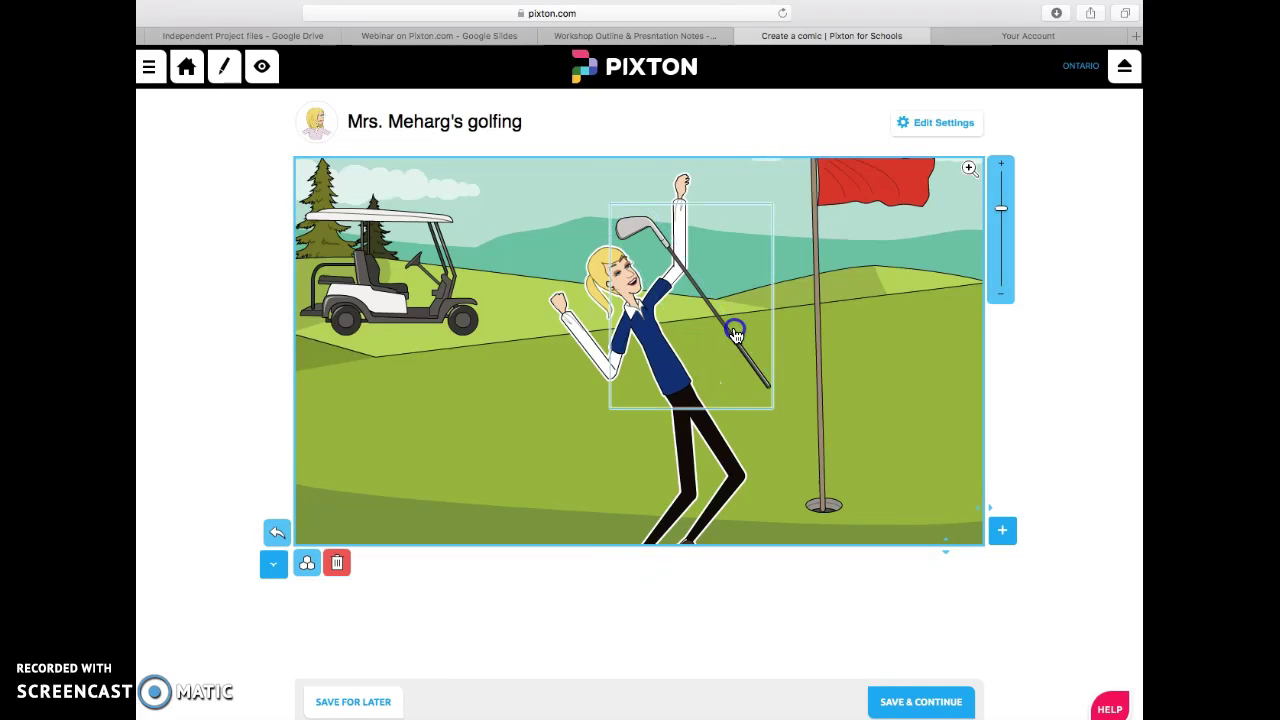
left_click(729, 323)
left_click(726, 324)
left_click(778, 580)
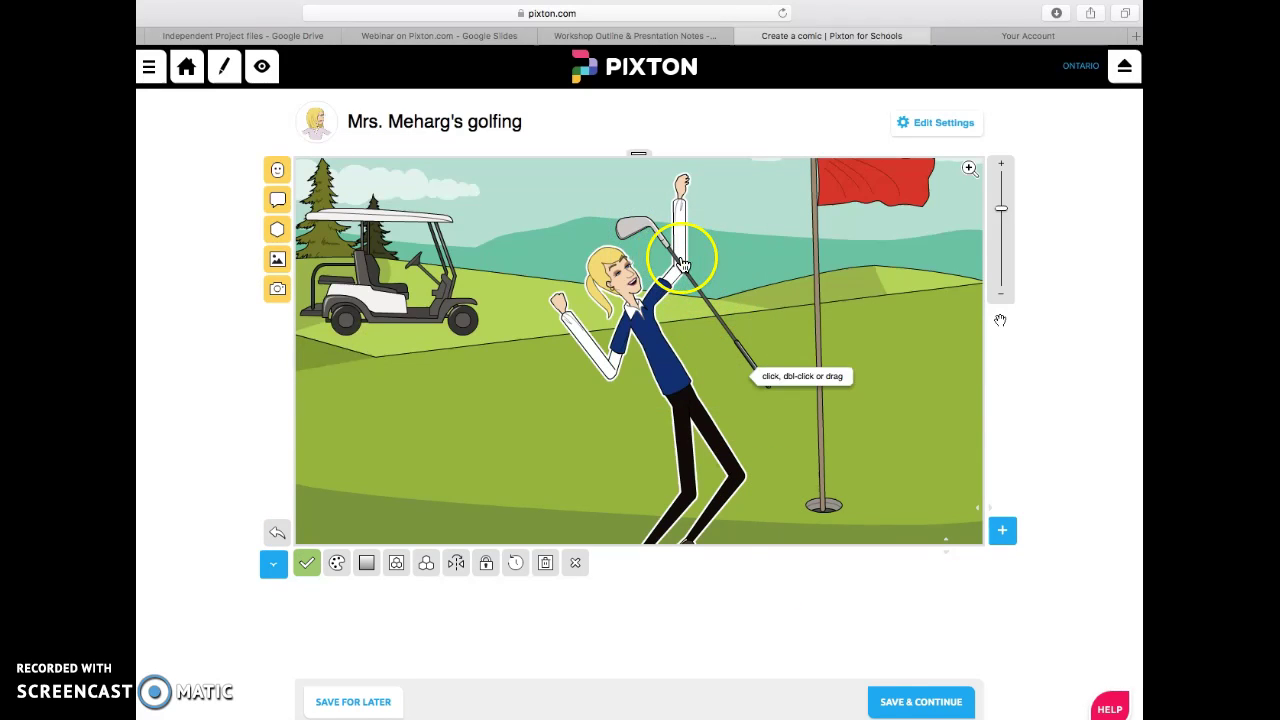
- Raise the golf club and rotate it to nearly horizontal just above the character's head, crossing the raised forearm
left_click_drag(680, 262, 659, 247)
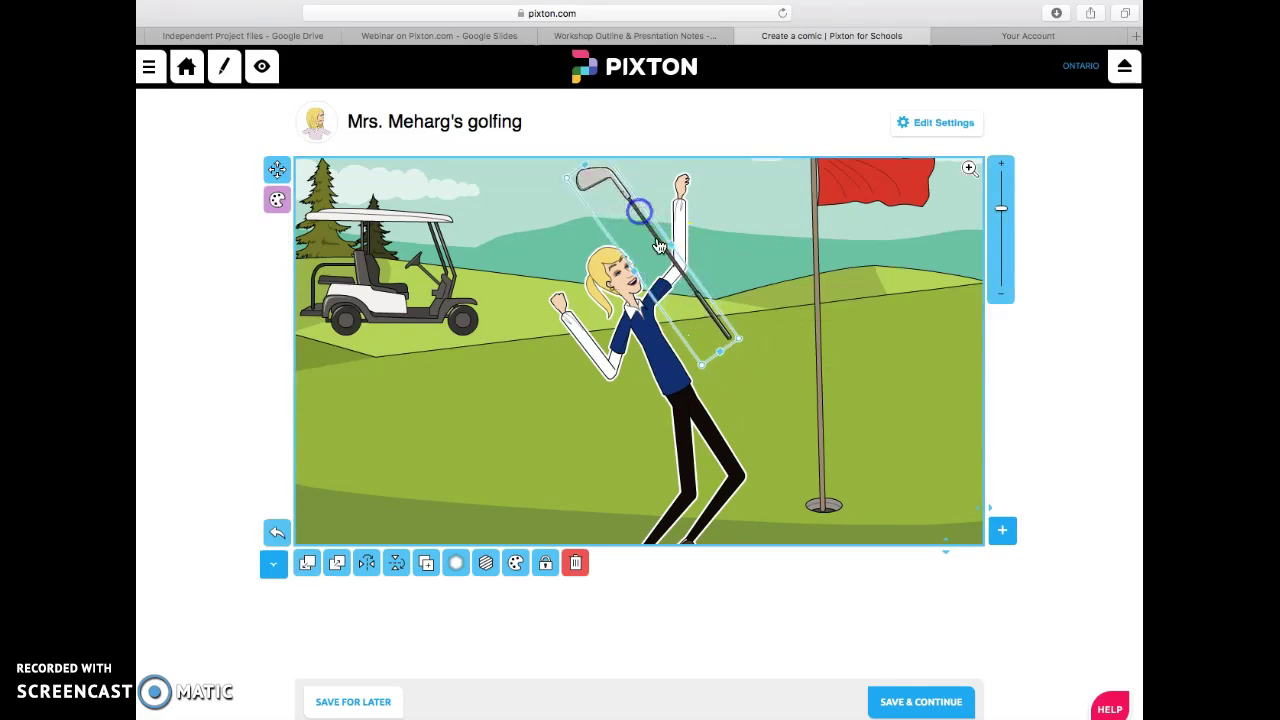
left_click_drag(737, 341, 742, 248)
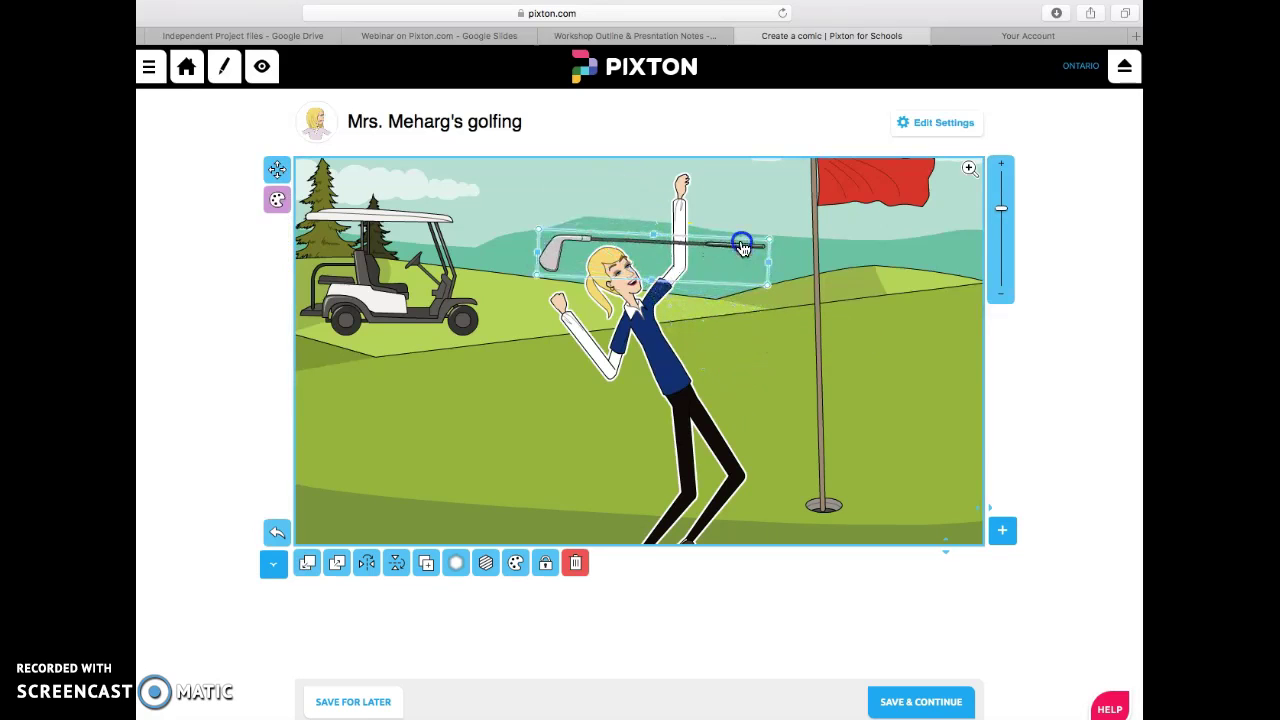
left_click(669, 222)
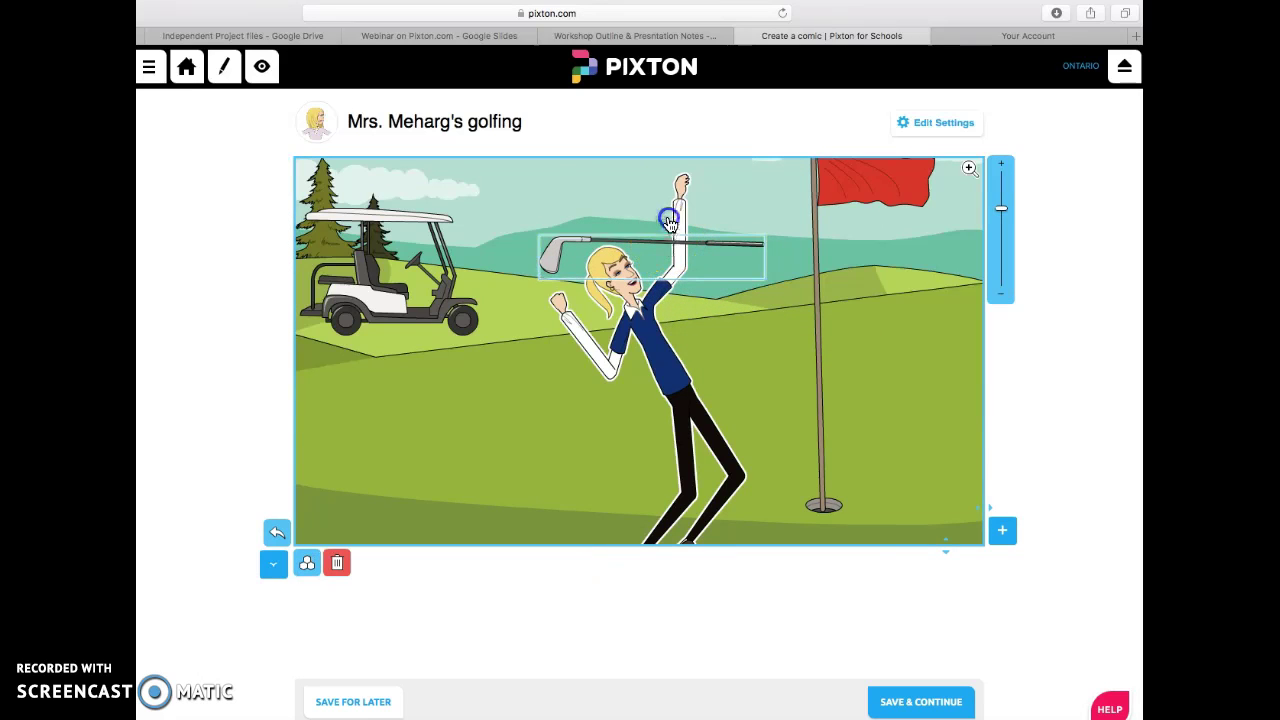
left_click(569, 609)
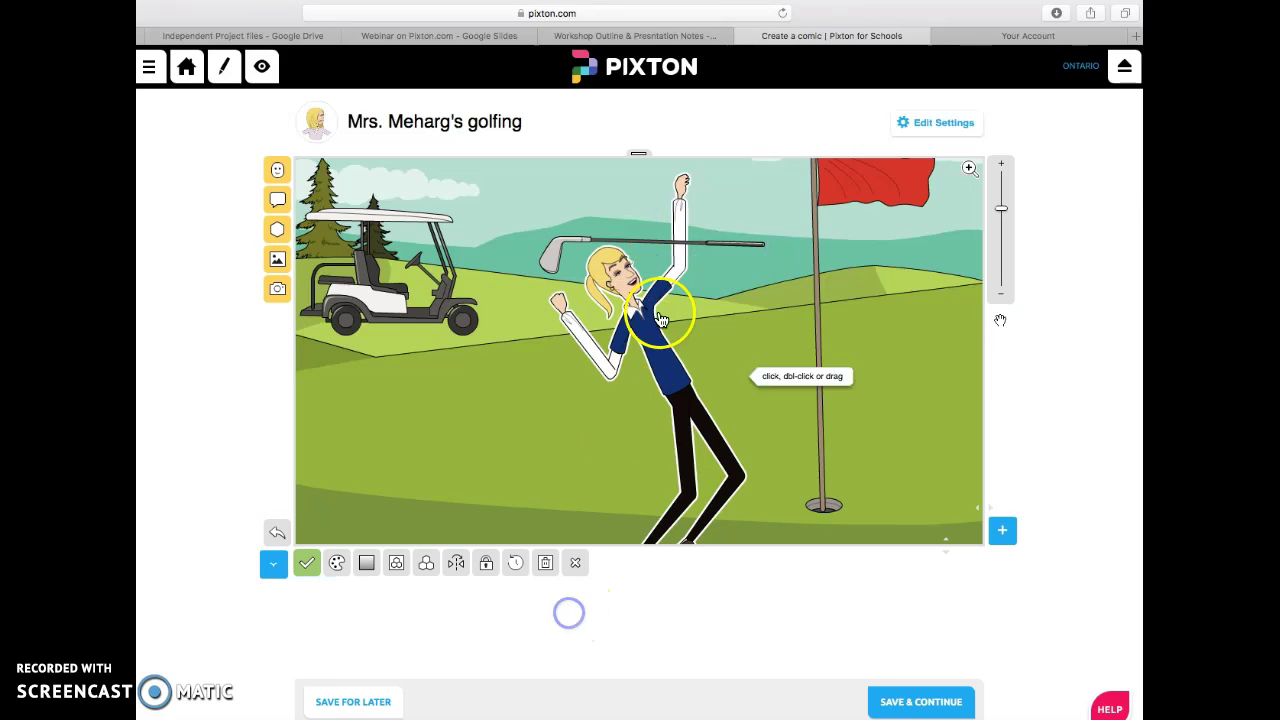
- Rotate the golf club diagonally so it runs from the lower fist, across the face, past the raised hand
left_click(682, 248)
left_click(681, 243)
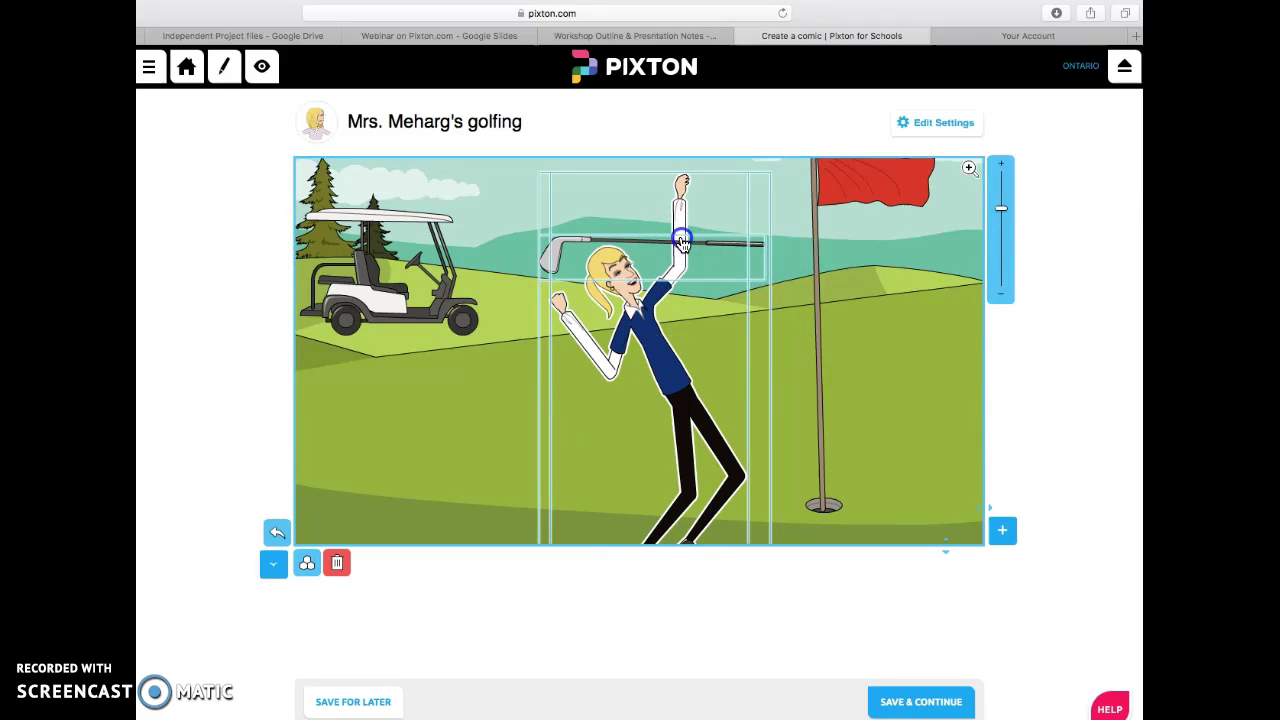
left_click(749, 557)
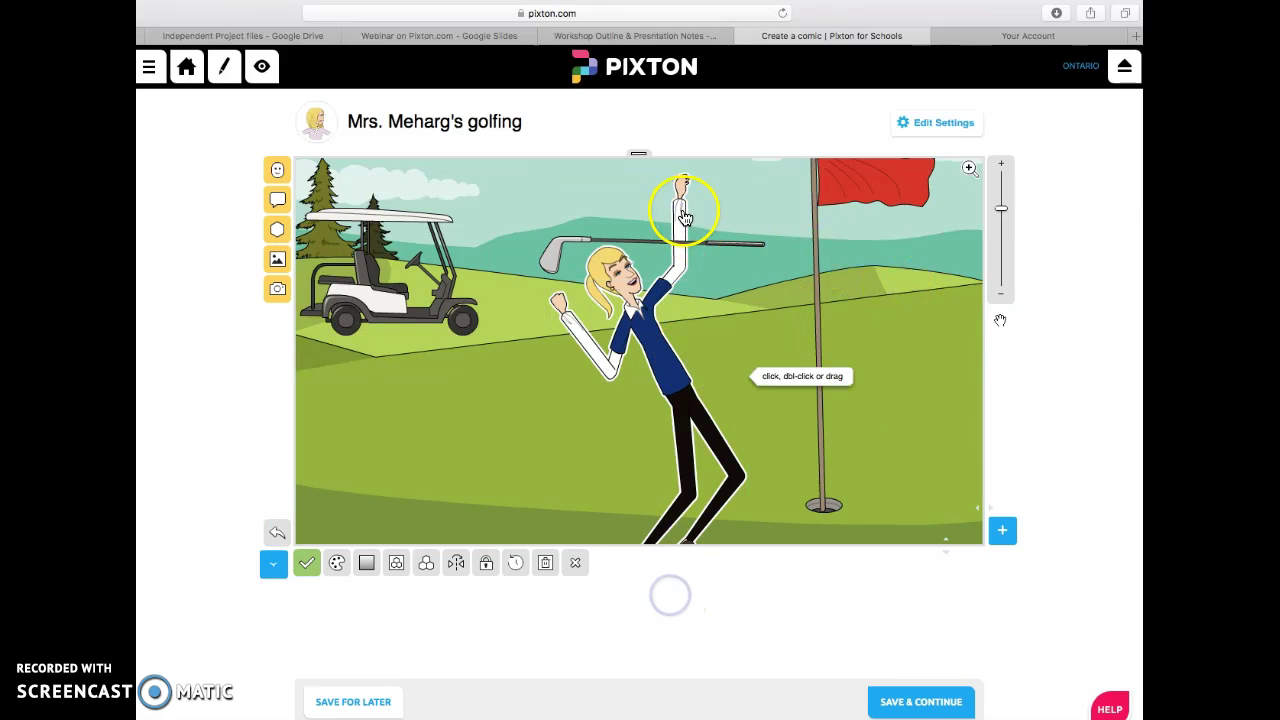
left_click(681, 249)
left_click(683, 247)
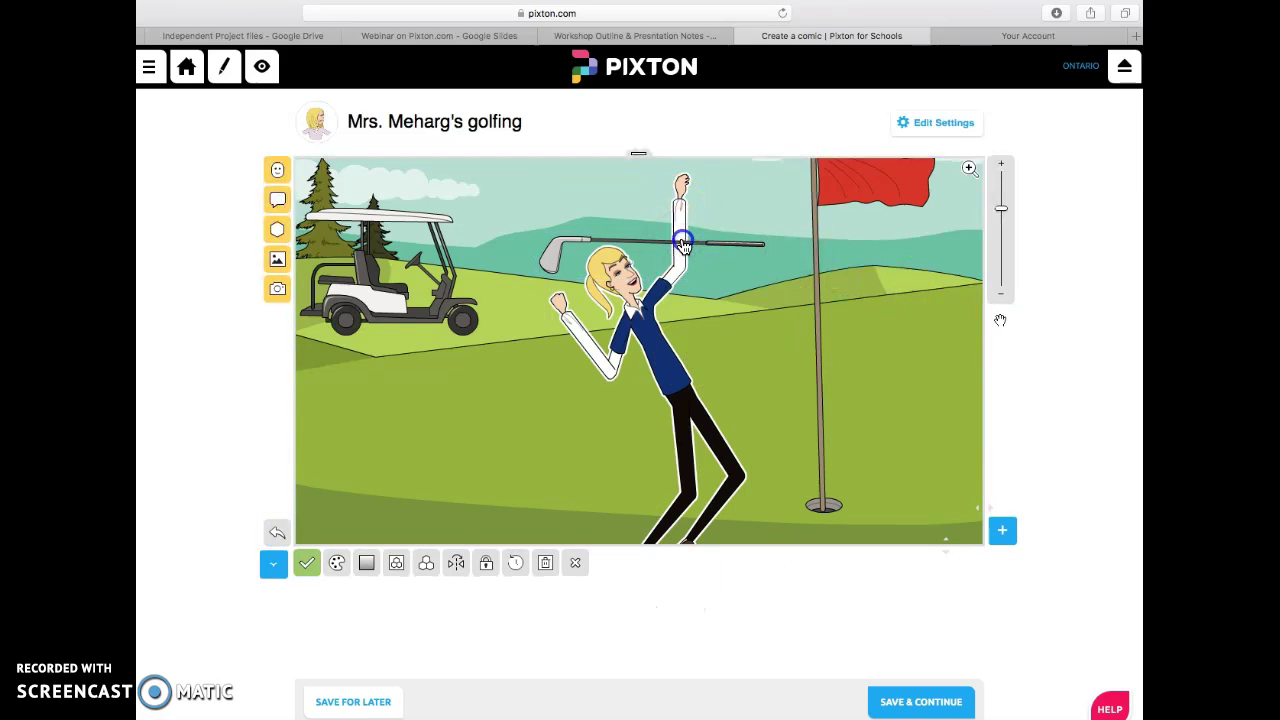
left_click(729, 248)
left_click_drag(770, 244, 713, 200)
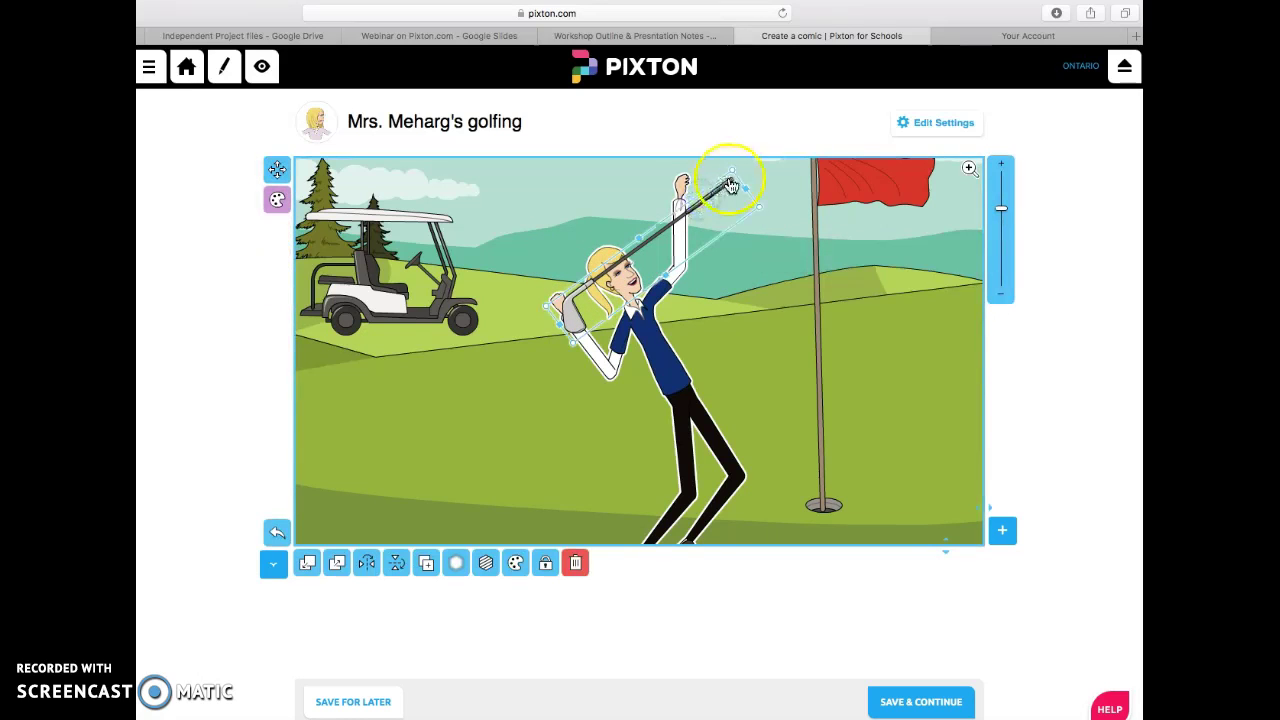
left_click_drag(733, 178, 689, 207)
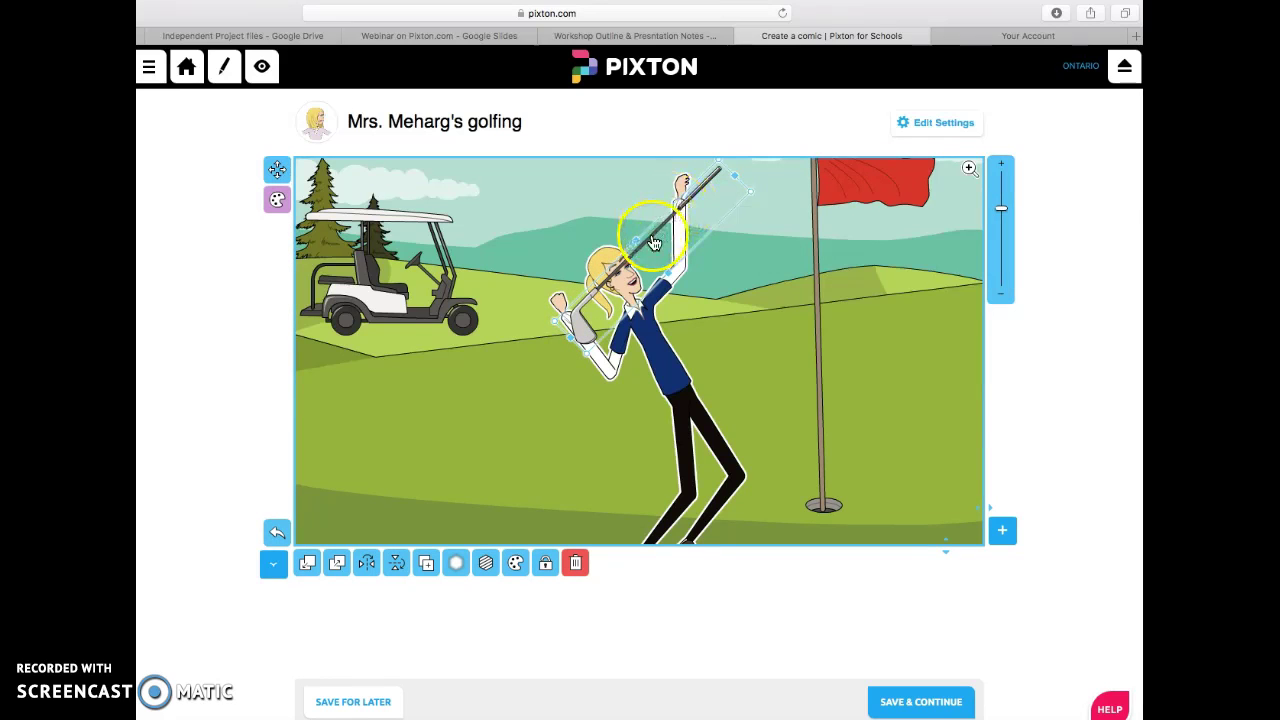
mouse_move(636, 244)
left_mouse_down()
mouse_move(640, 232)
mouse_move(655, 254)
left_mouse_up()
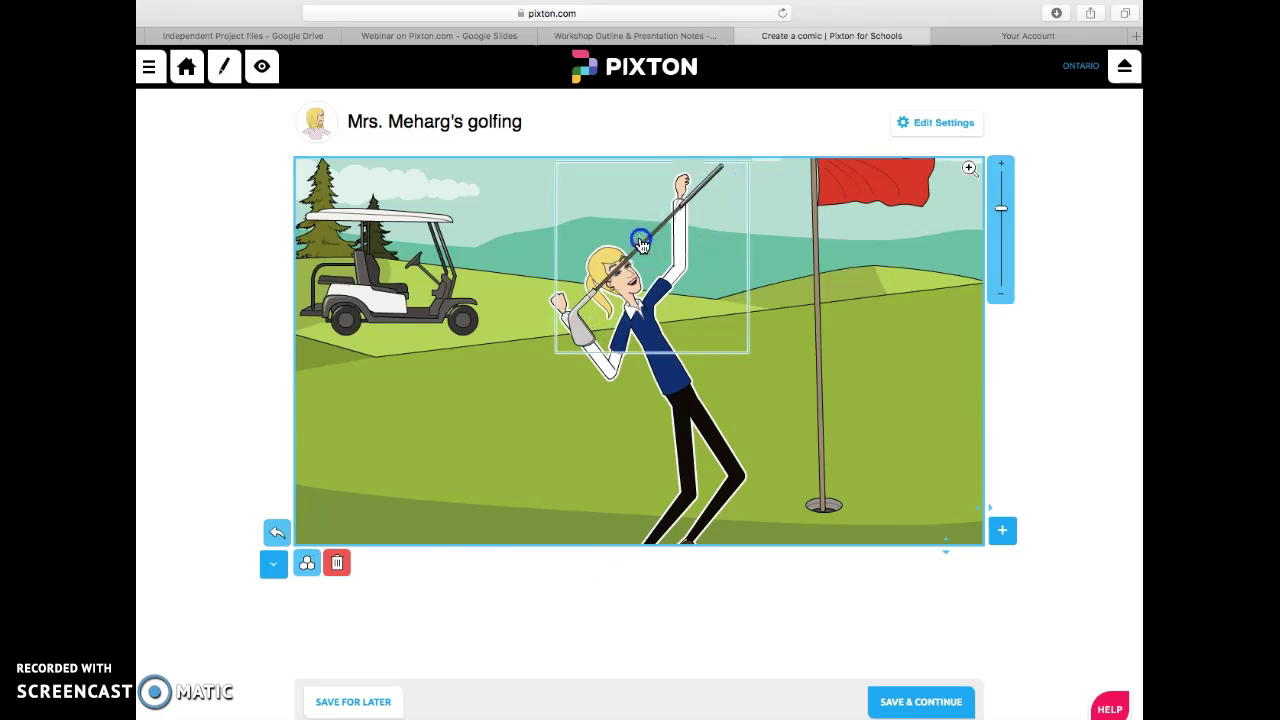
left_click(462, 581)
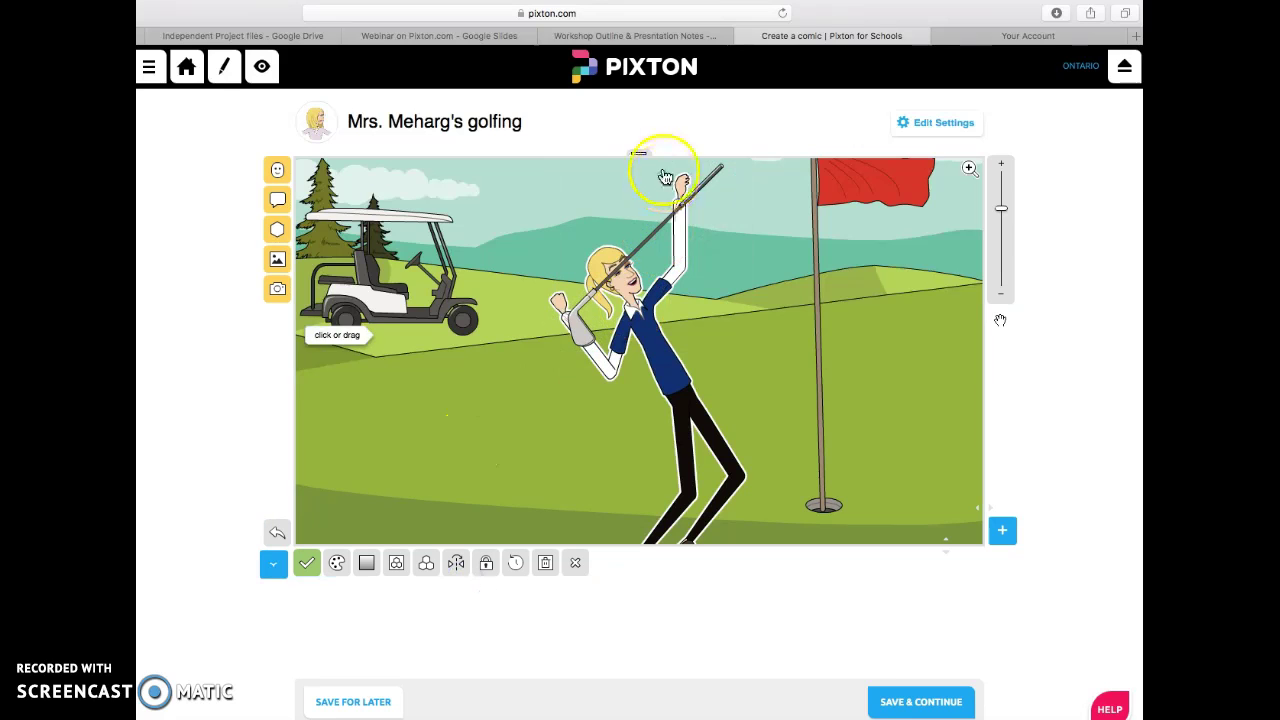
- Enlarge the golf club slightly and tilt it to a shallow slope above the character's head
left_click(664, 231)
mouse_move(664, 231)
left_mouse_down()
mouse_move(641, 210)
mouse_move(669, 206)
left_mouse_up()
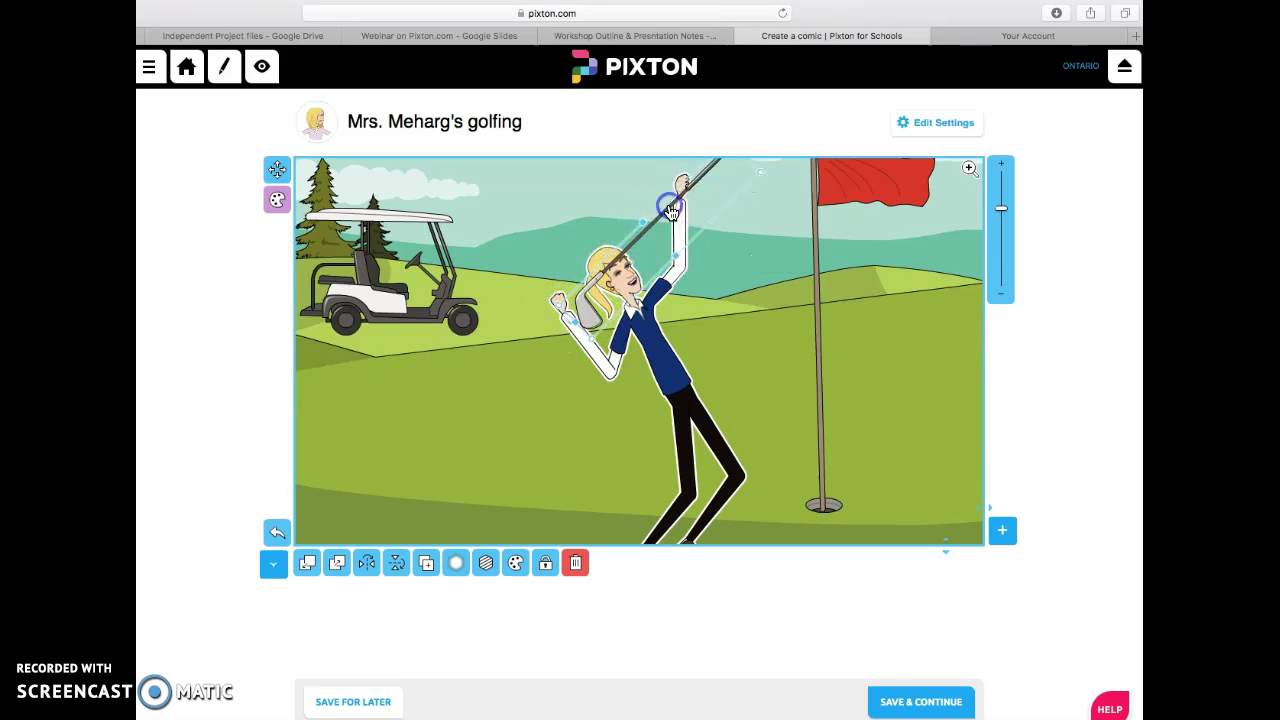
left_click(550, 300)
left_click_drag(560, 310, 557, 247)
mouse_move(652, 227)
left_mouse_down()
mouse_move(661, 207)
mouse_move(653, 220)
left_mouse_up()
- Move only the golf club upward so its shaft meets the character's raised fist
left_click(658, 232)
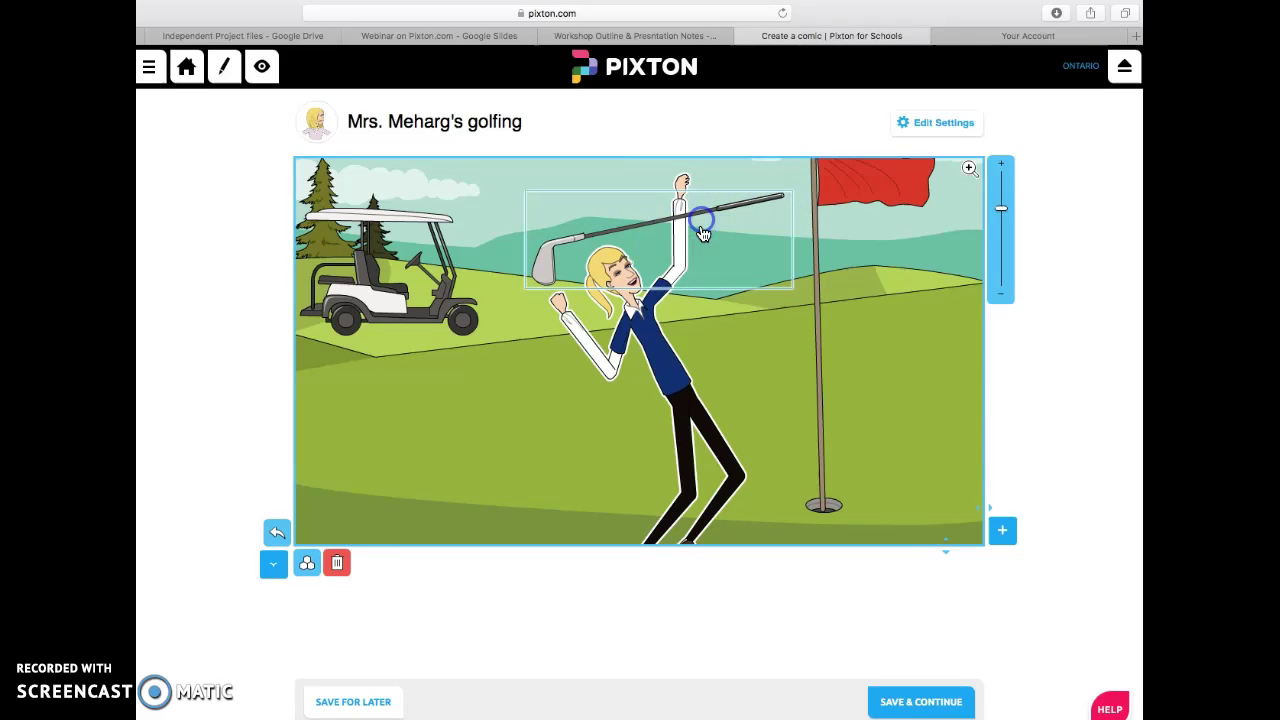
left_click(626, 646)
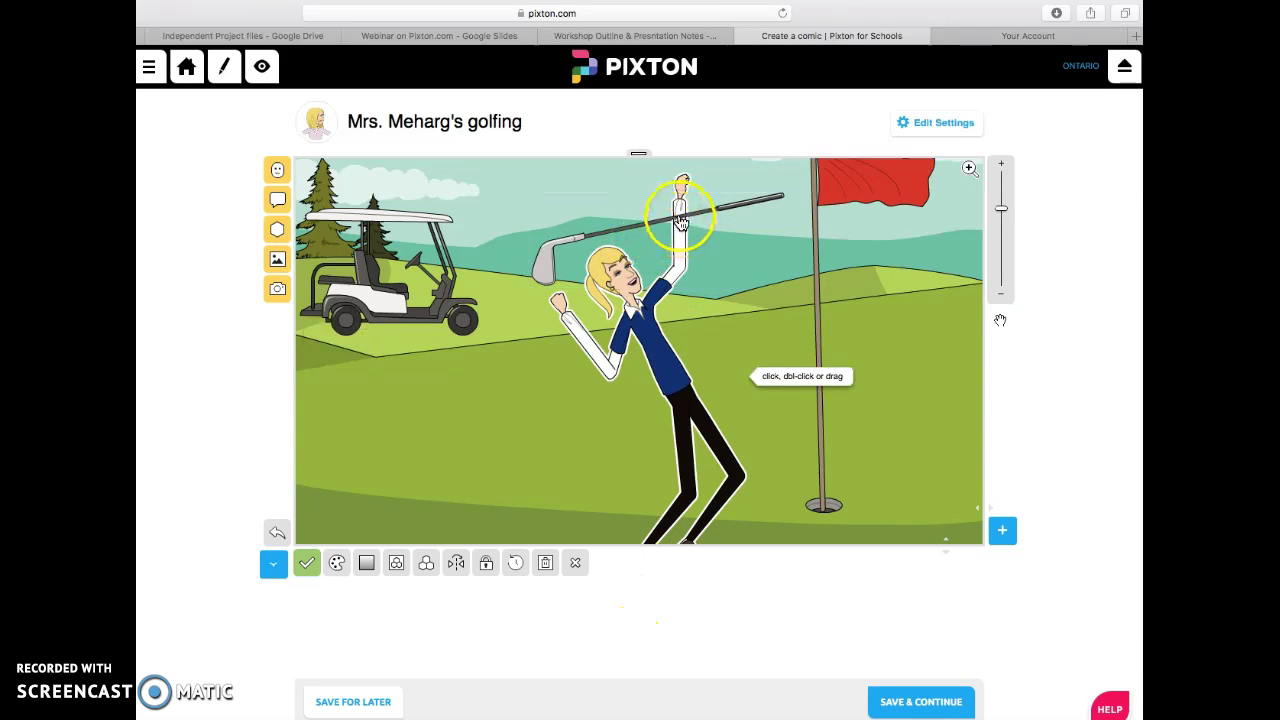
left_click_drag(680, 222, 681, 186)
left_click(716, 254)
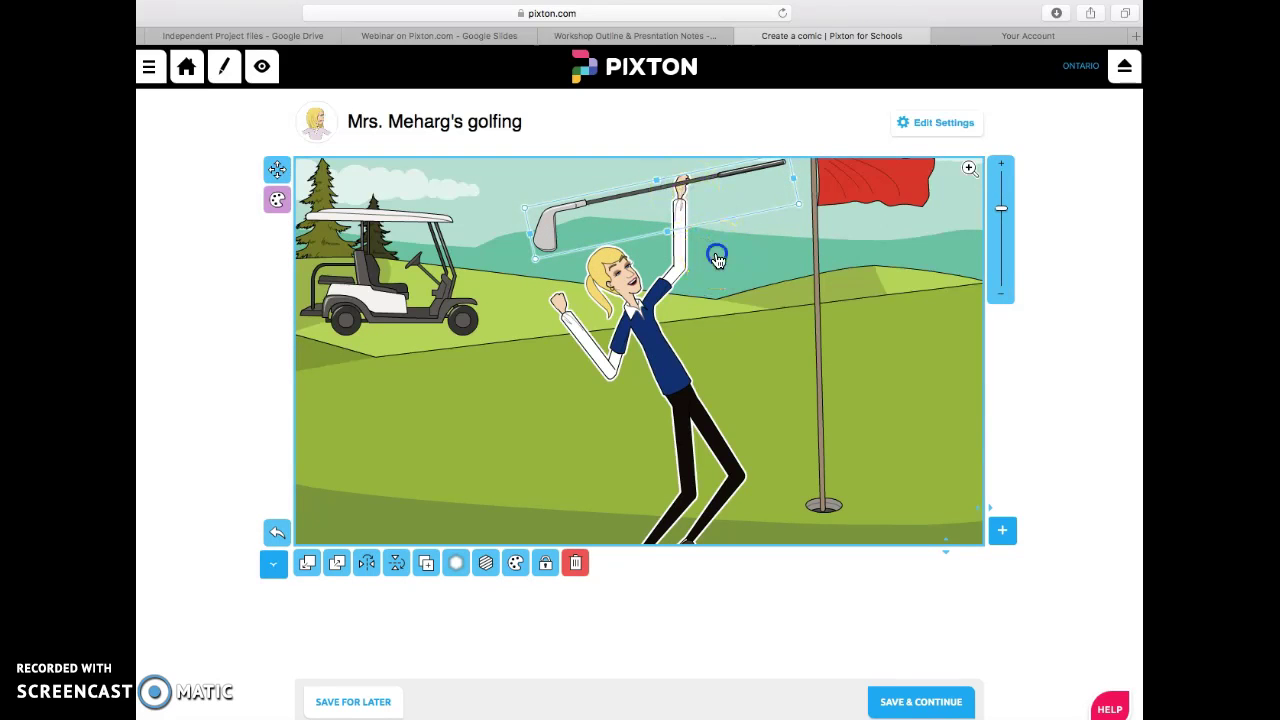
- Move the golf club one layer back so the character's raised fist appears in front of its shaft
left_click(674, 189)
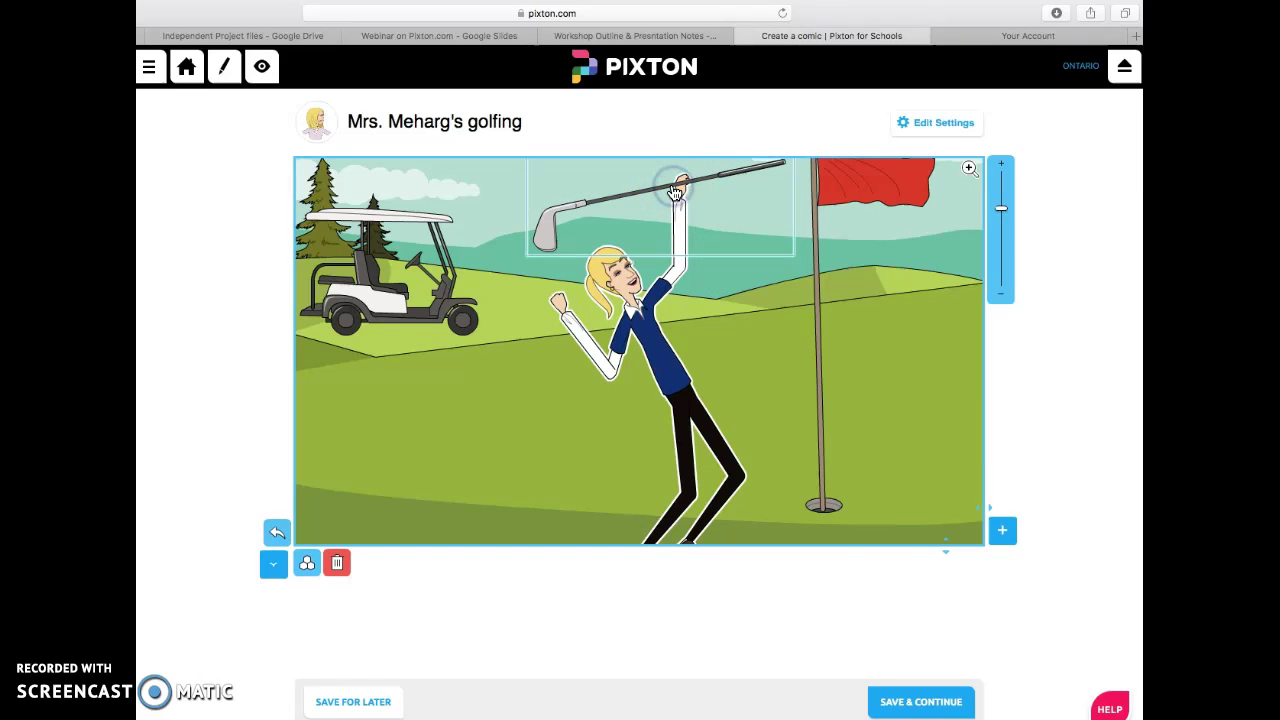
left_click(675, 617)
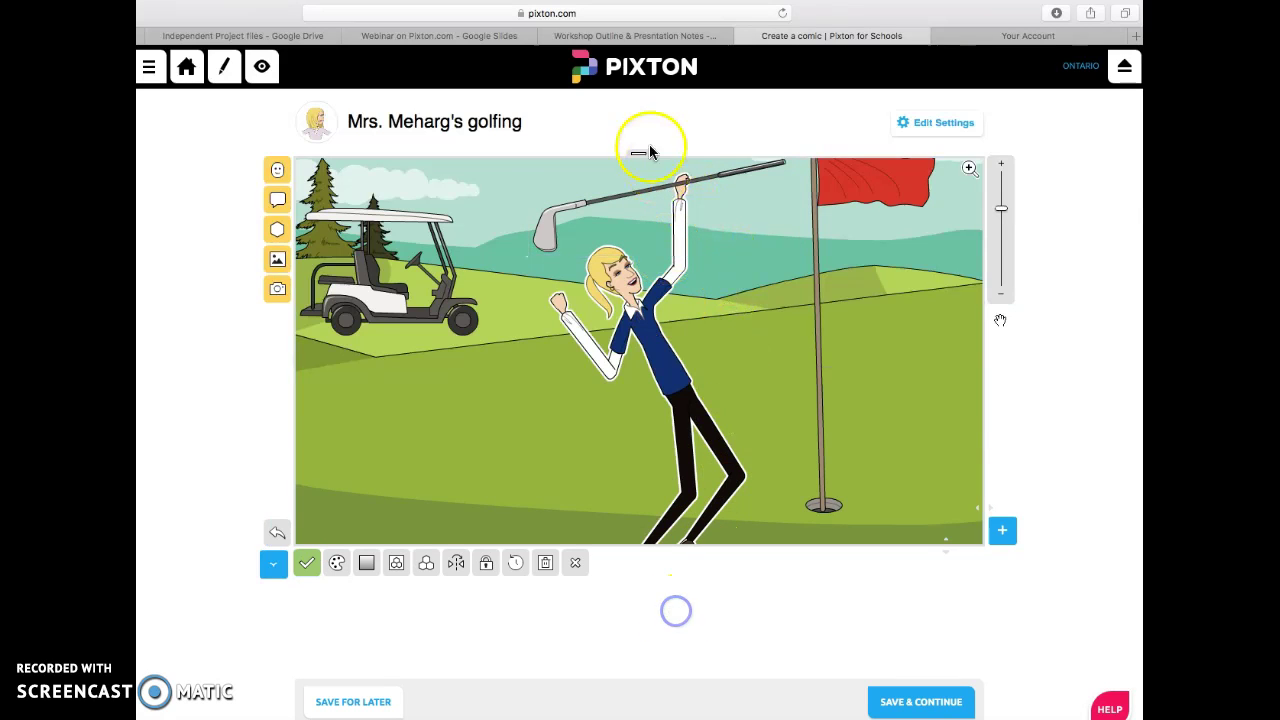
left_click(642, 196)
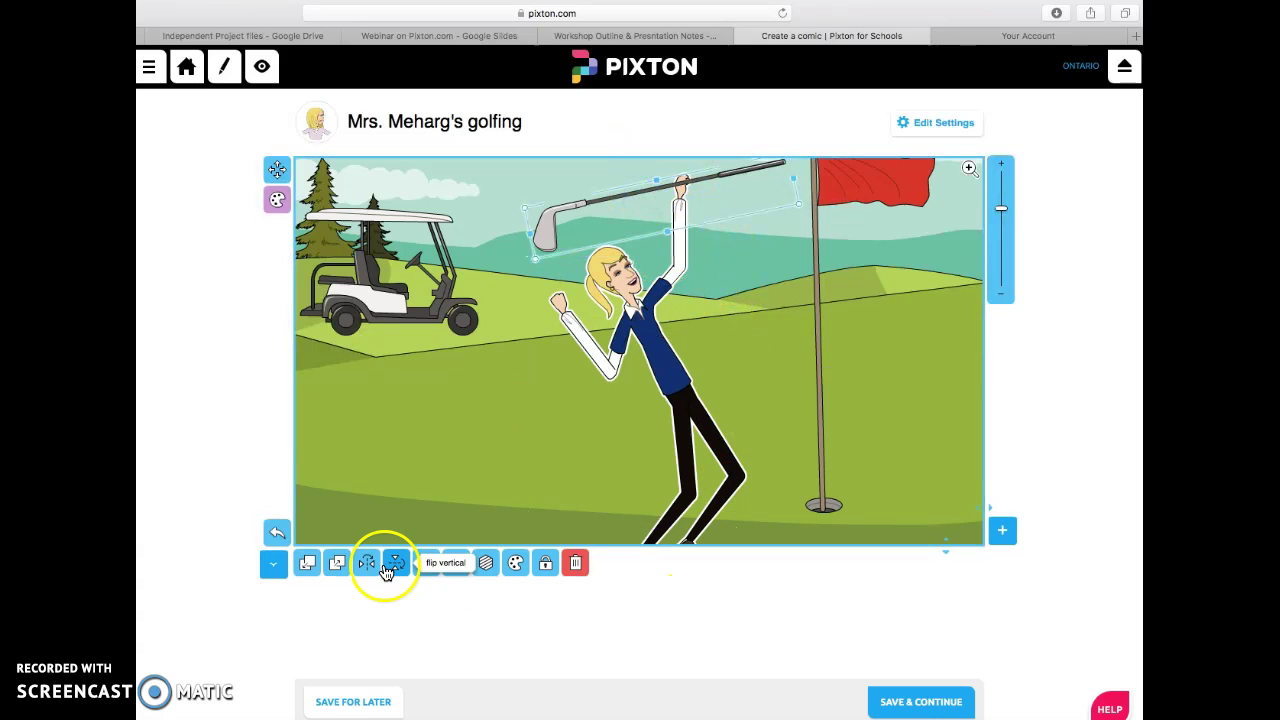
left_click(310, 565)
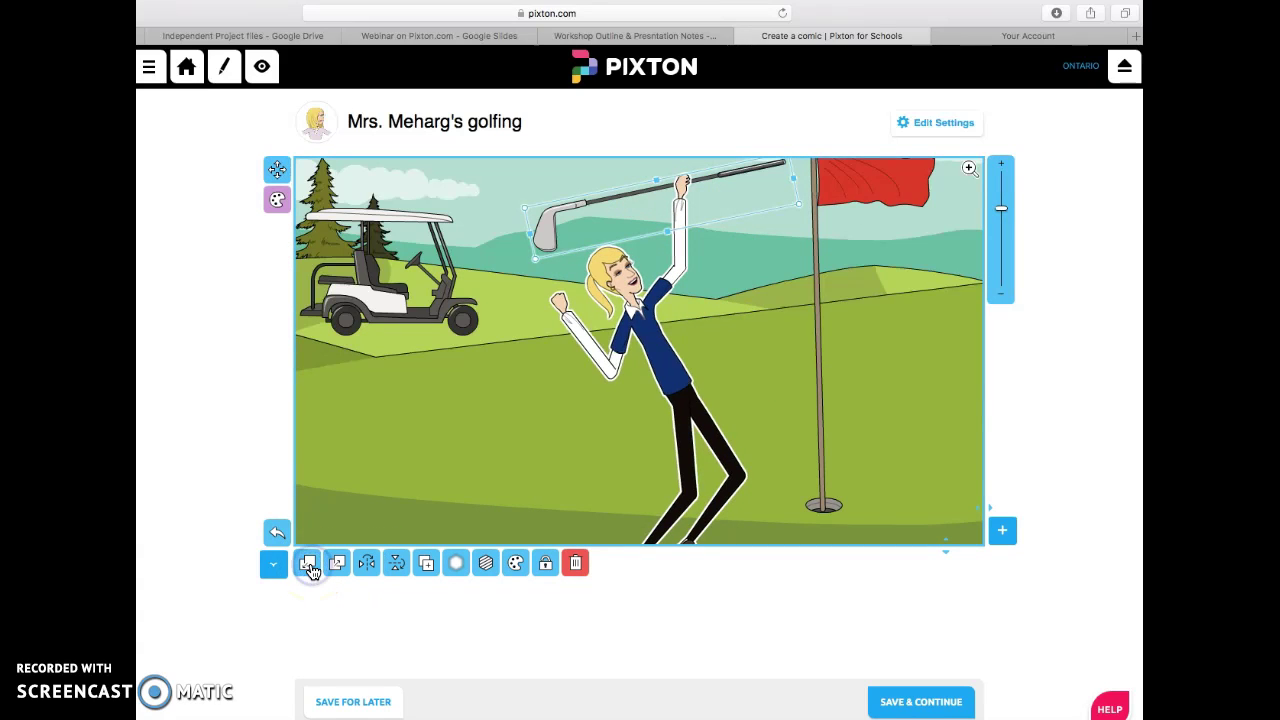
left_click(491, 455)
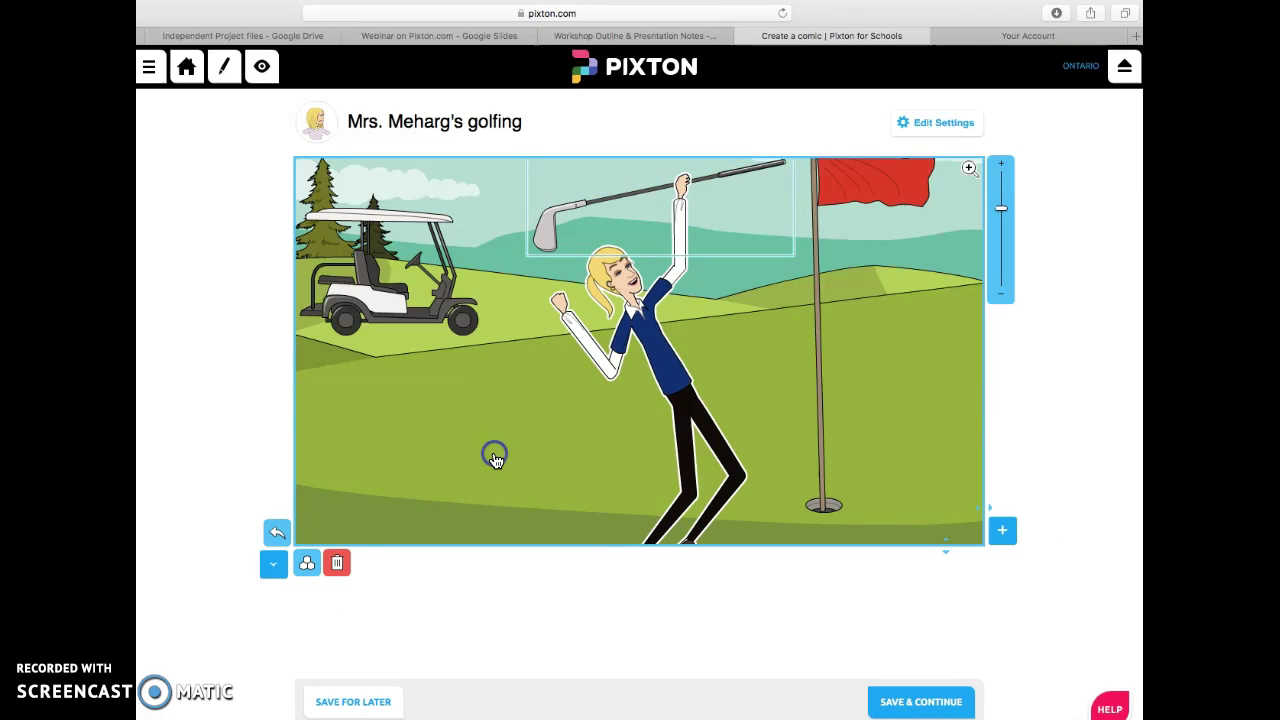
left_click(397, 591)
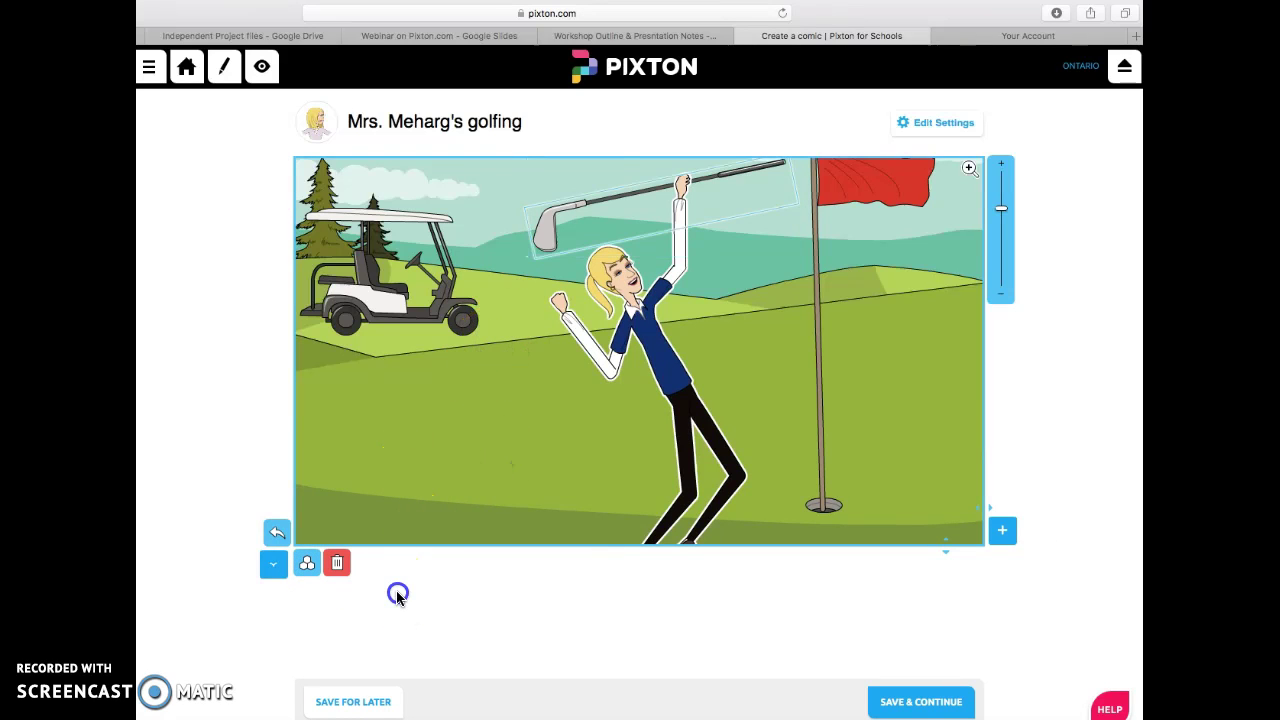
- Search the Pixton props for "ball" and add the plain white stitched ball to the scene
left_click(277, 263)
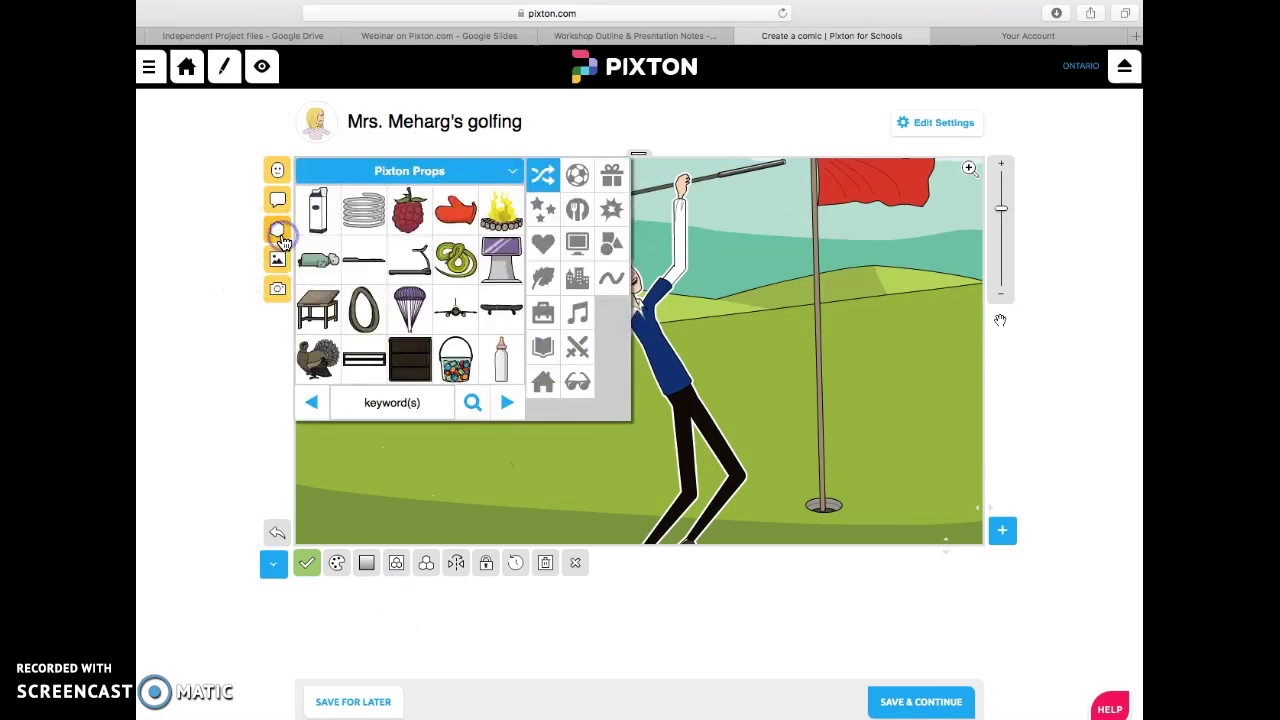
left_click(422, 406)
type("ball")
left_click(471, 404)
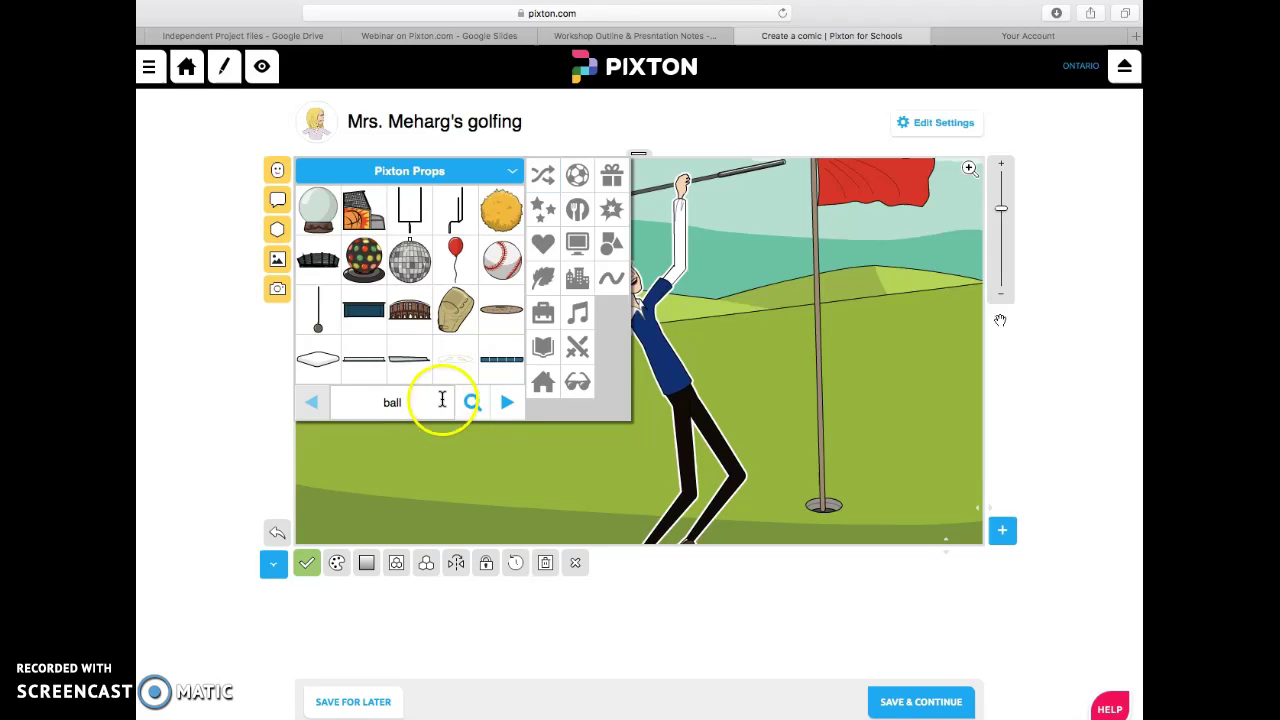
scroll(477, 351, "down", 1)
scroll(478, 351, "up", 1)
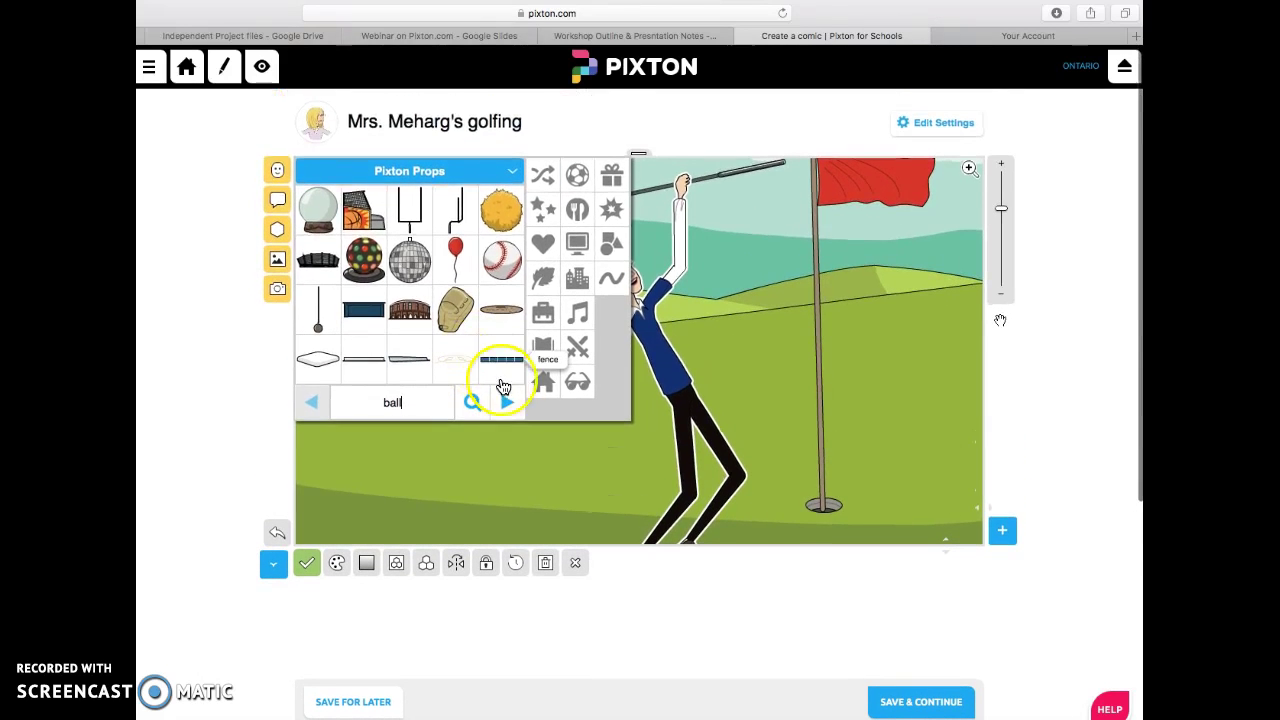
left_click(507, 403)
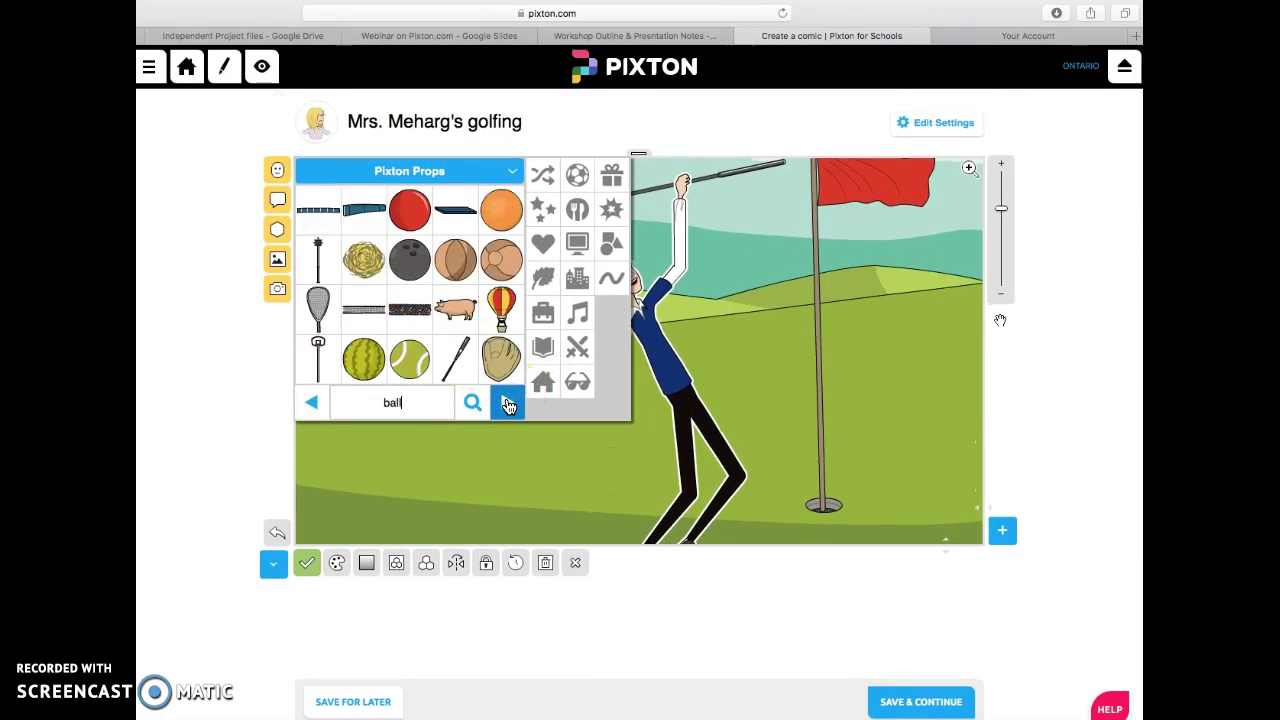
left_click(507, 403)
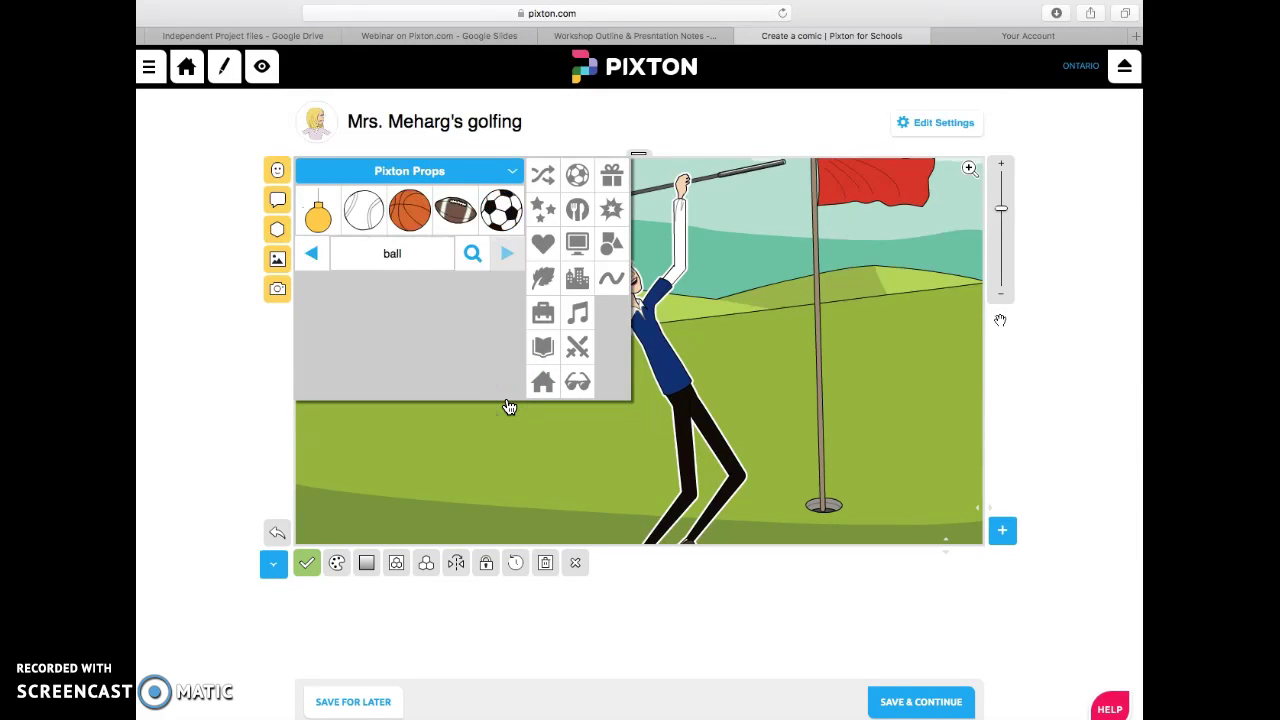
left_click(364, 210)
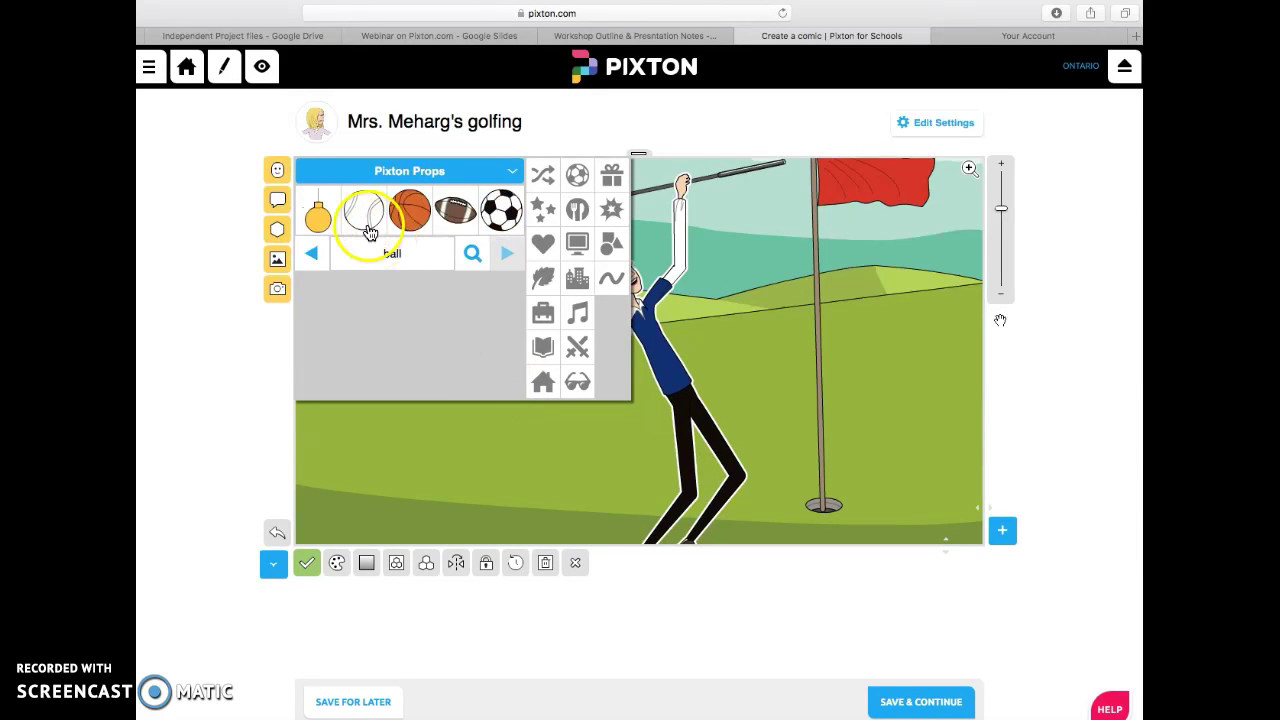
left_click(612, 300)
left_click(640, 354)
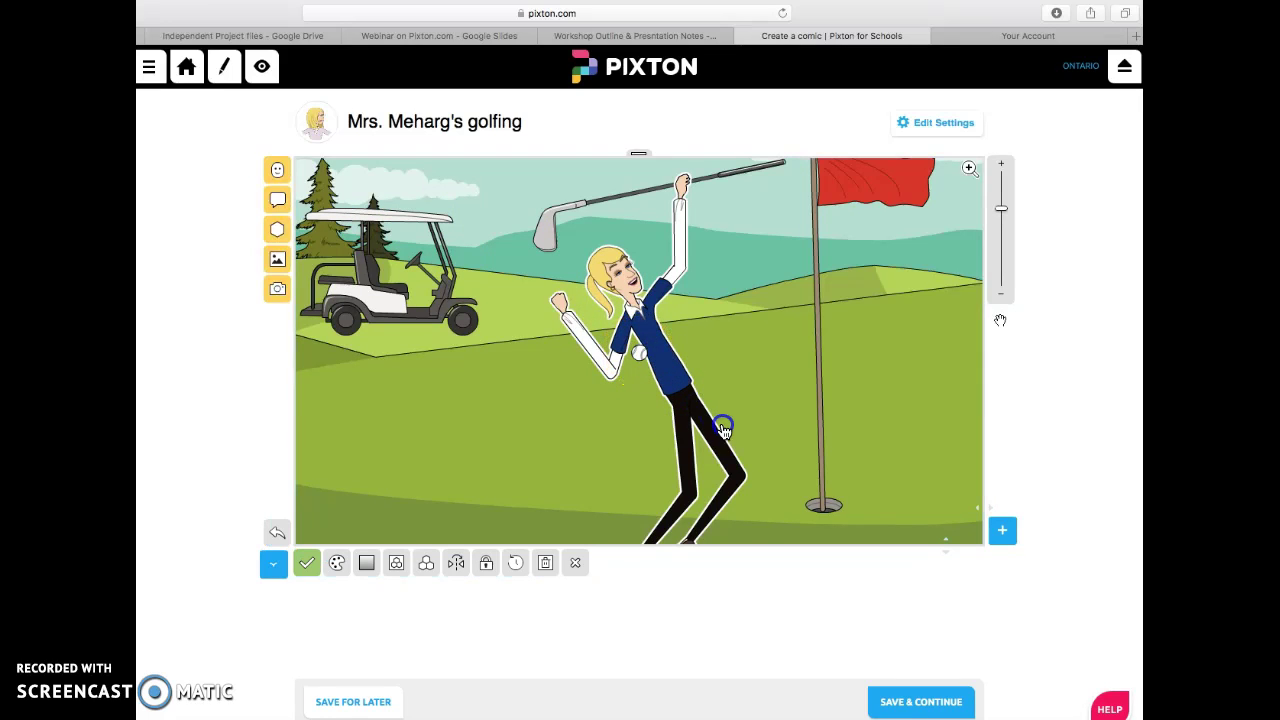
- Place the white ball in the golf hole at the base of the flagpole
left_click(644, 355)
left_click_drag(659, 355, 817, 500)
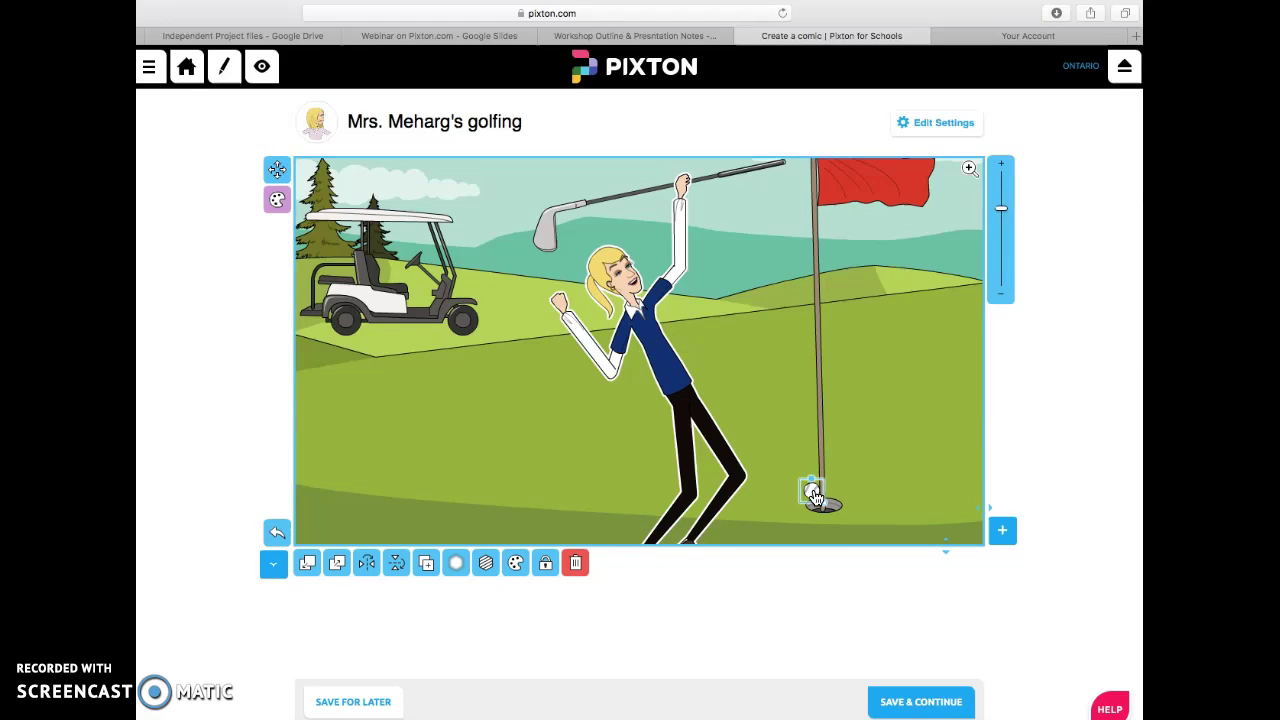
left_click(817, 500)
left_click(817, 500)
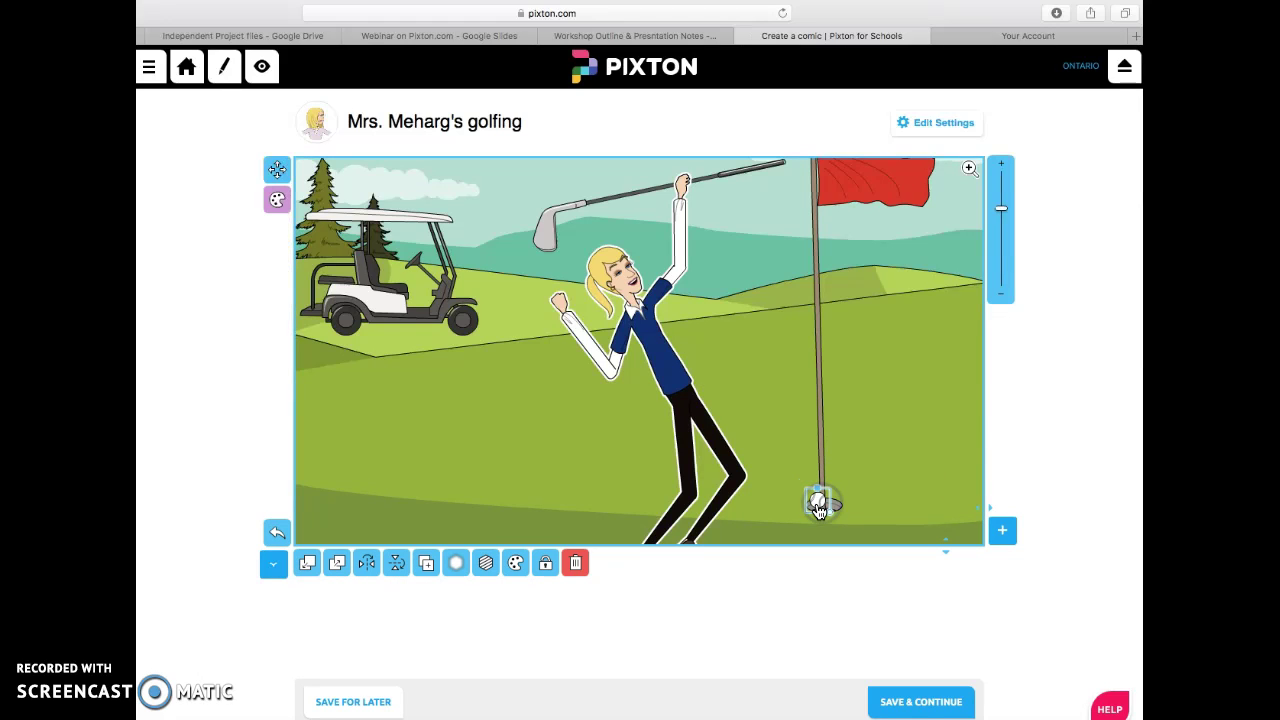
left_click(818, 505)
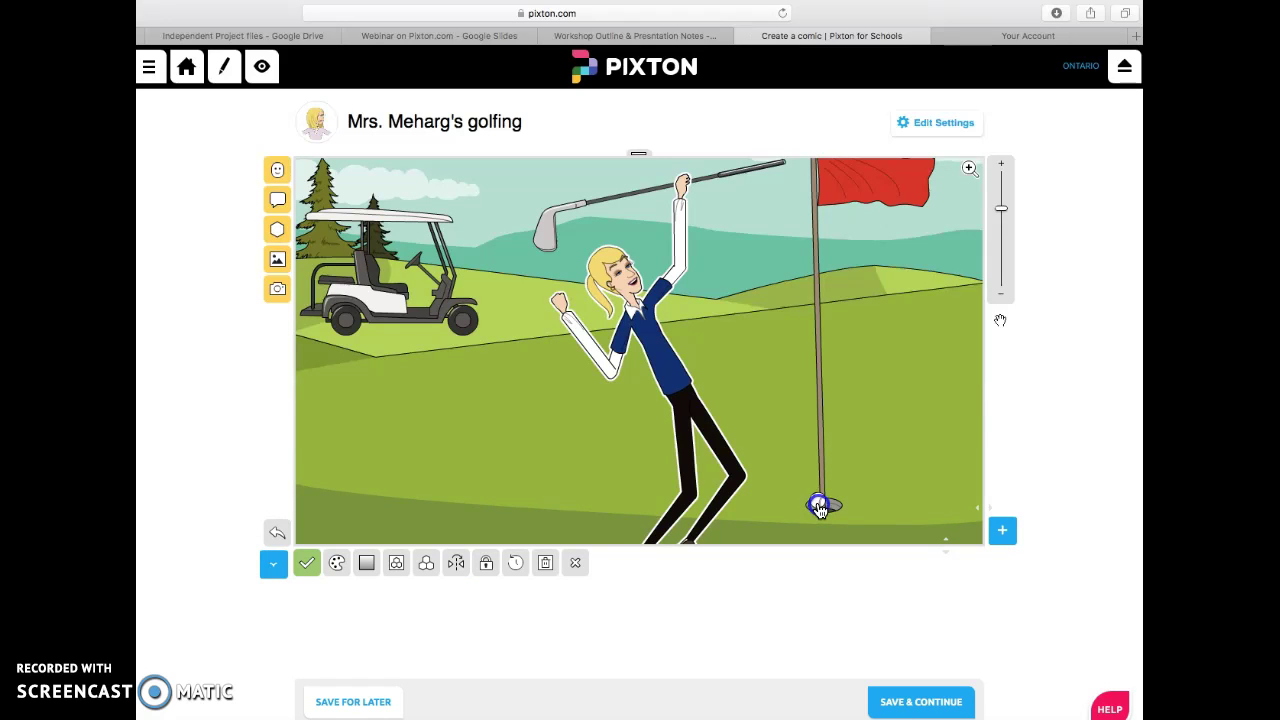
left_click(819, 505)
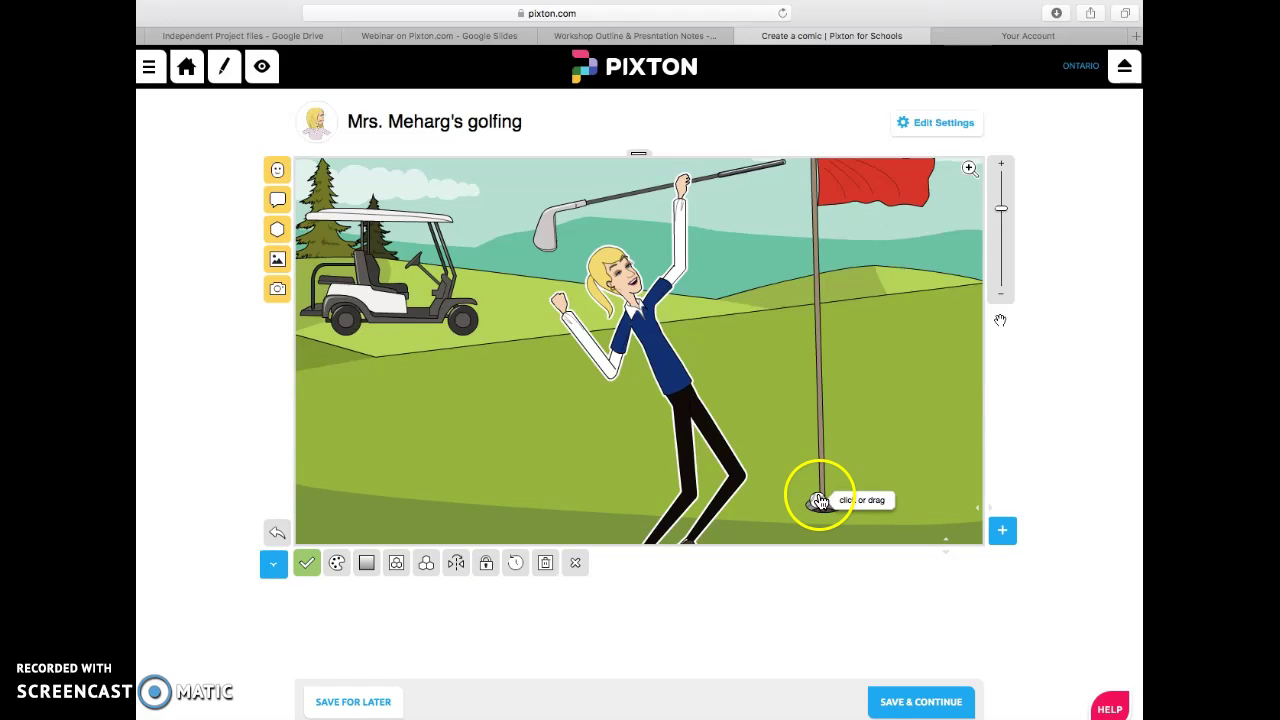
left_click(741, 474)
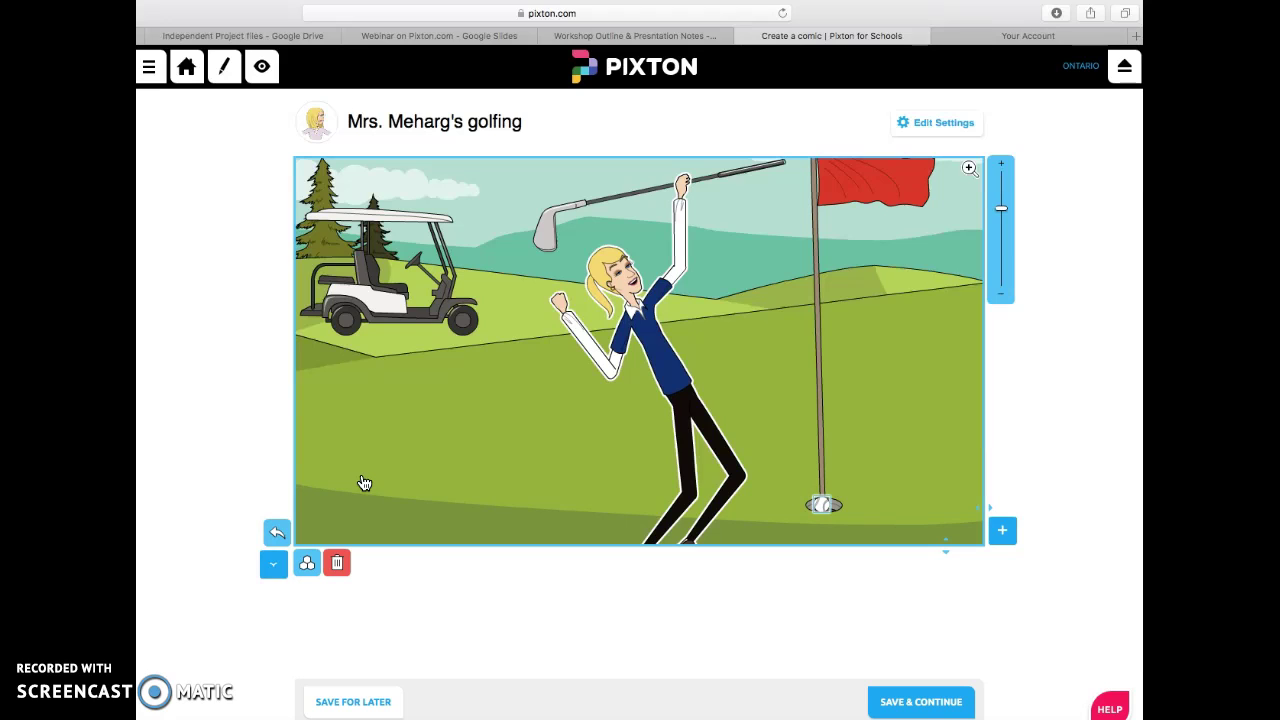
left_click(825, 503)
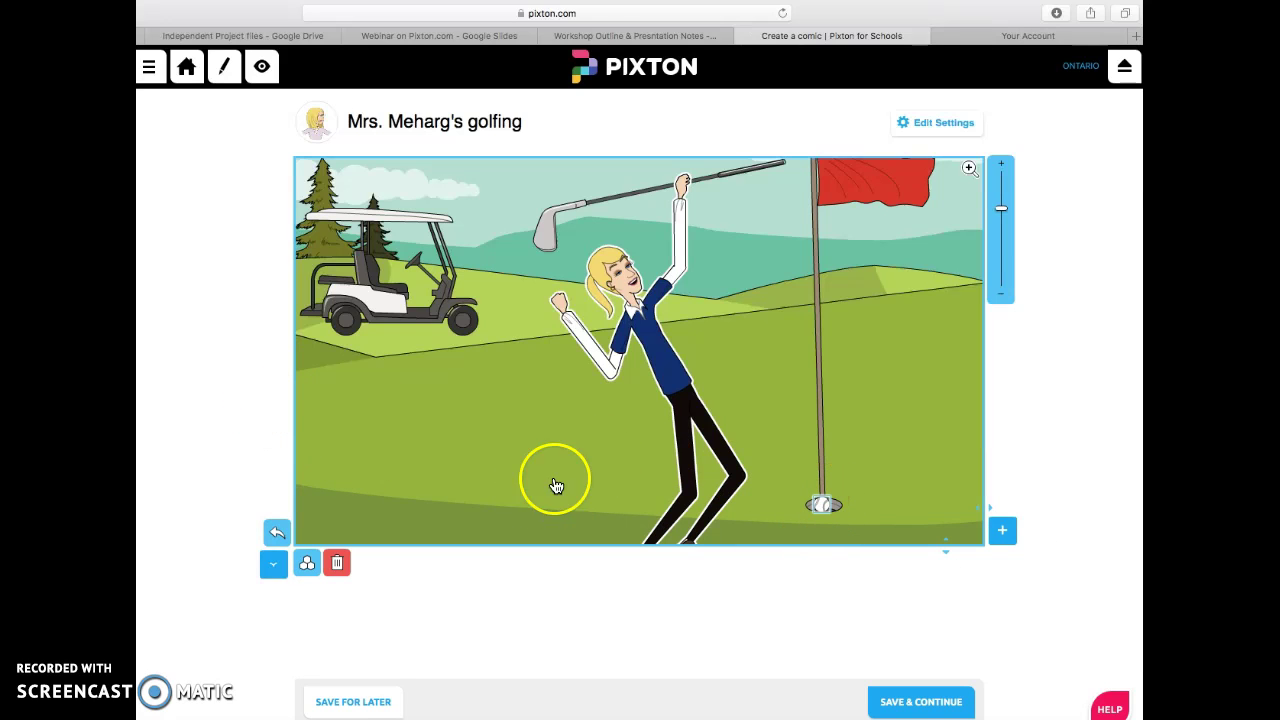
left_click(463, 632)
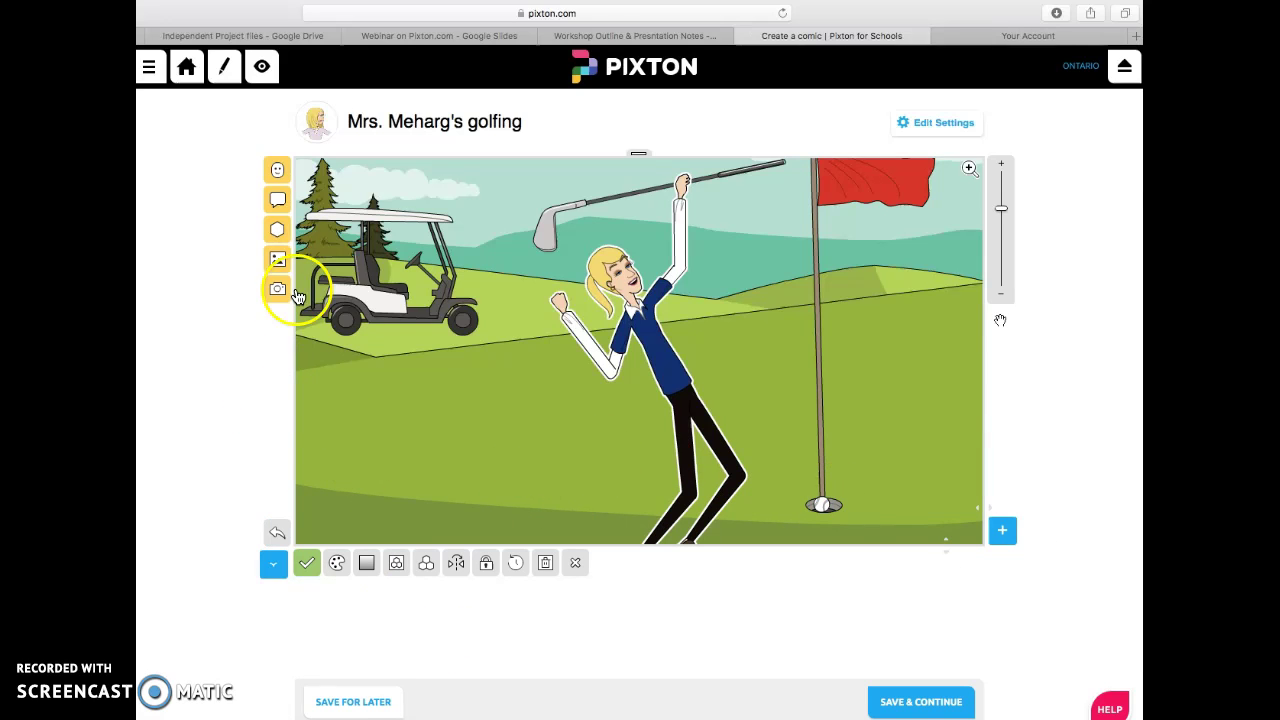
- Add a speech bubble reading "Wow! What an amazing shot!" to the character
left_click(279, 201)
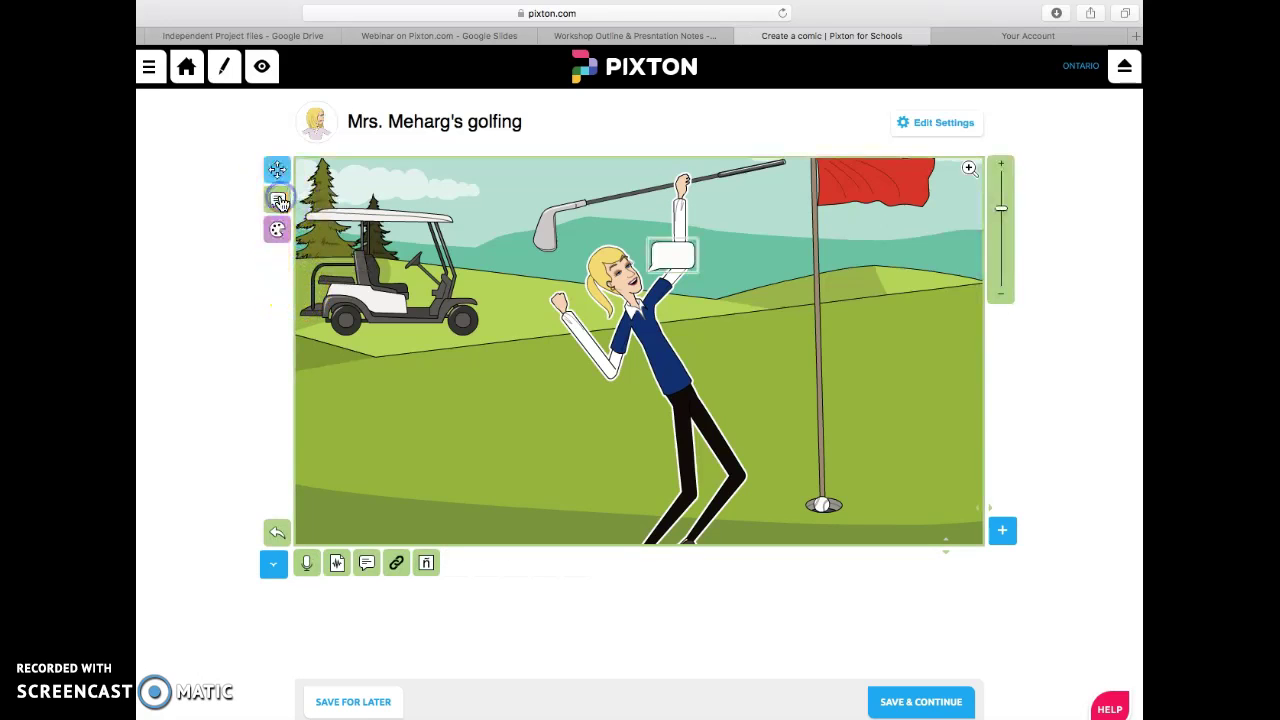
left_click(679, 257)
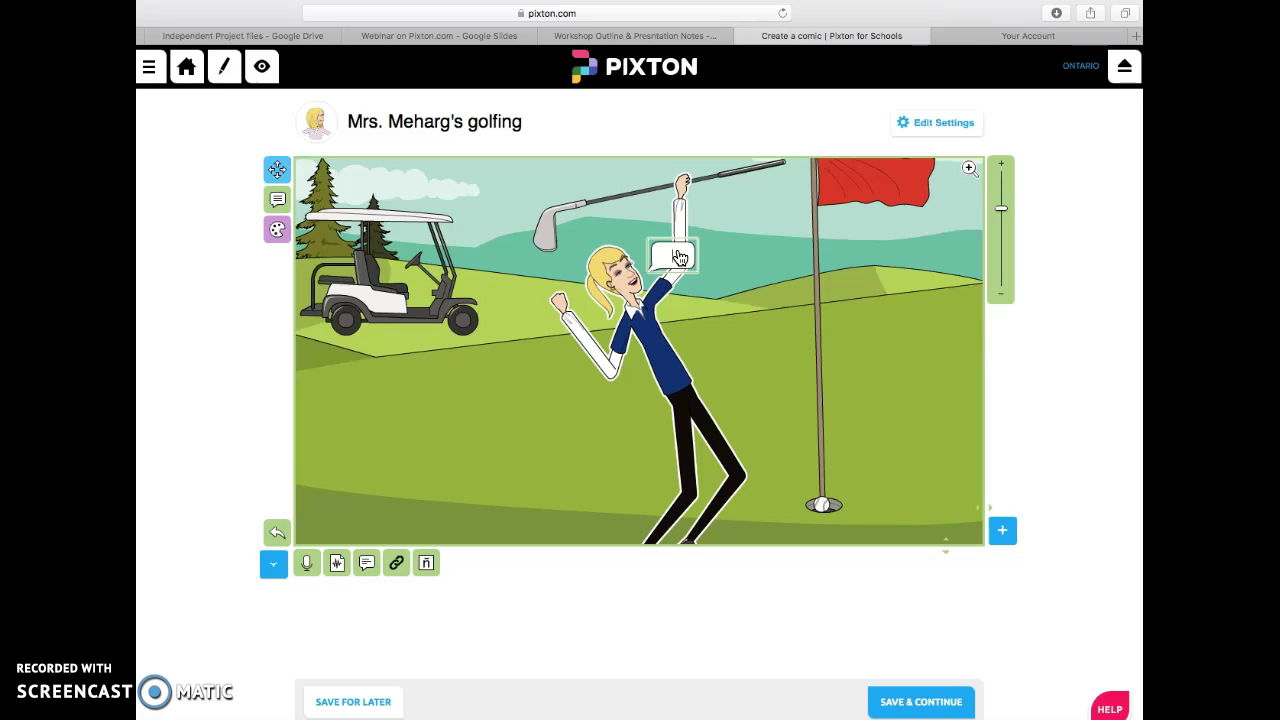
type("Wow! What an amzing s")
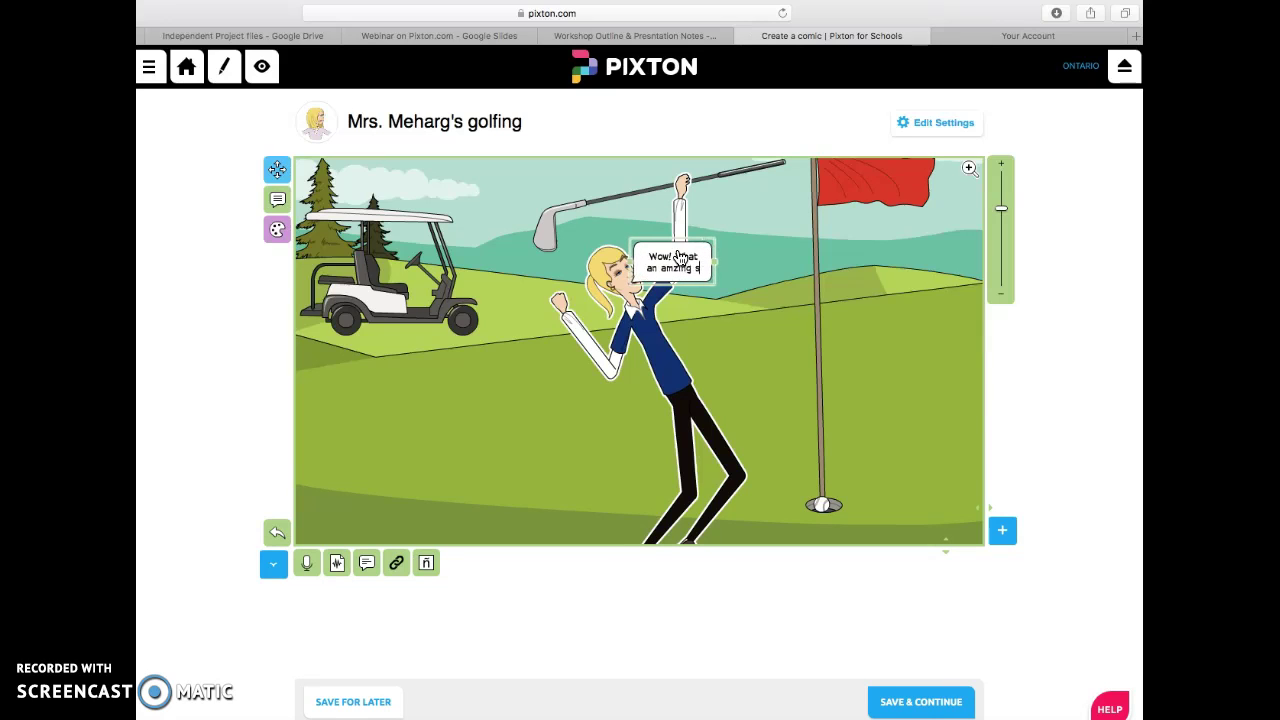
key("BackSpace")
key("BackSpace")
key("BackSpace")
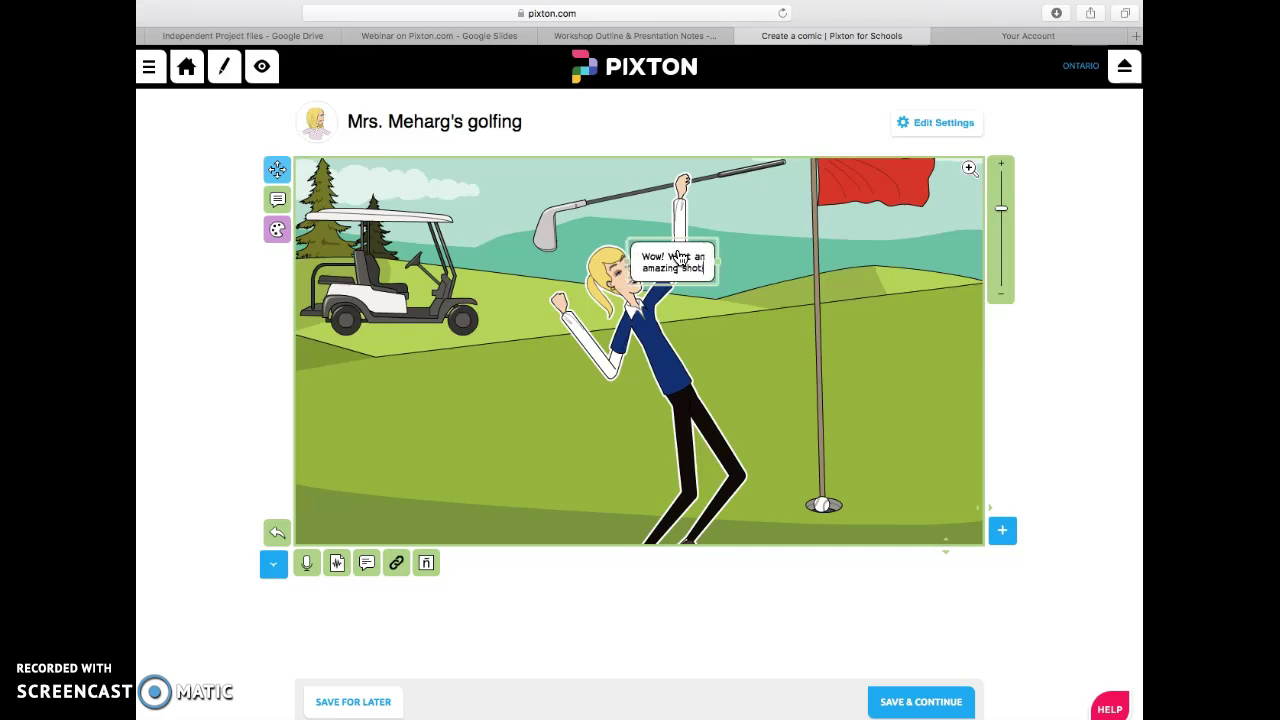
type("azing shot!")
left_click(695, 275)
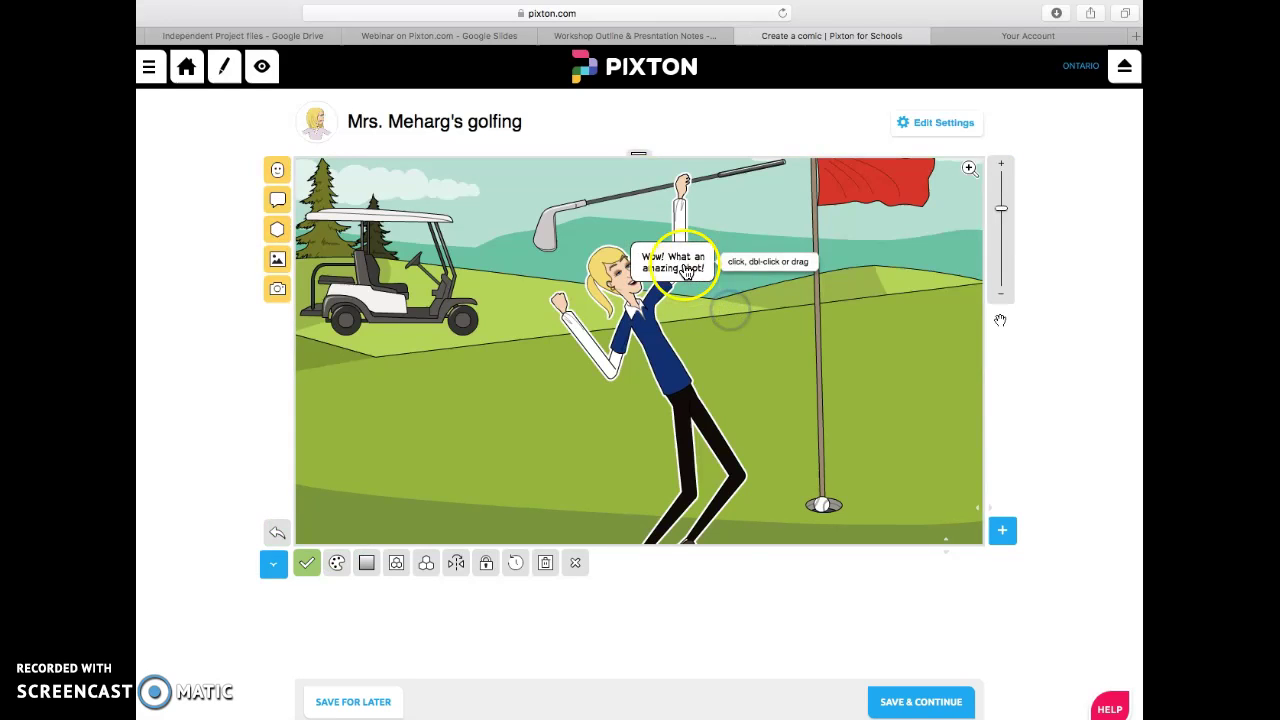
- Widen the speech bubble on both sides of its text
left_click(718, 264)
double_click(718, 264)
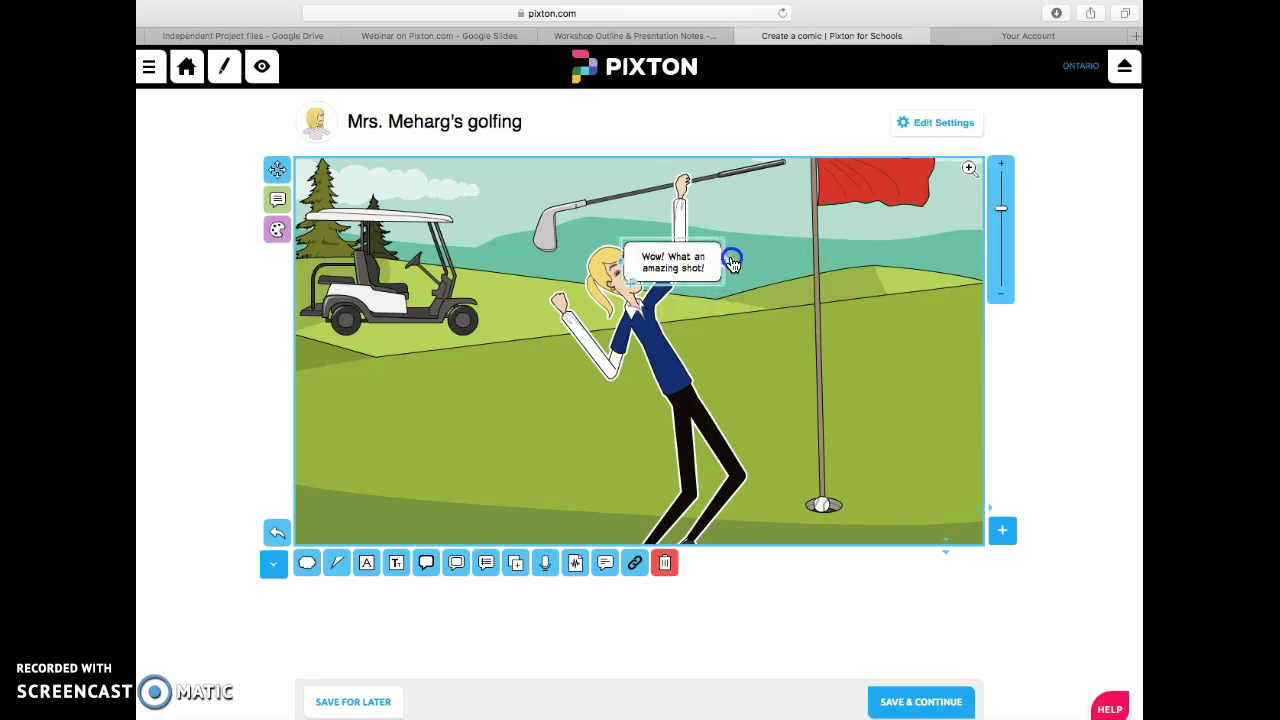
double_click(693, 268)
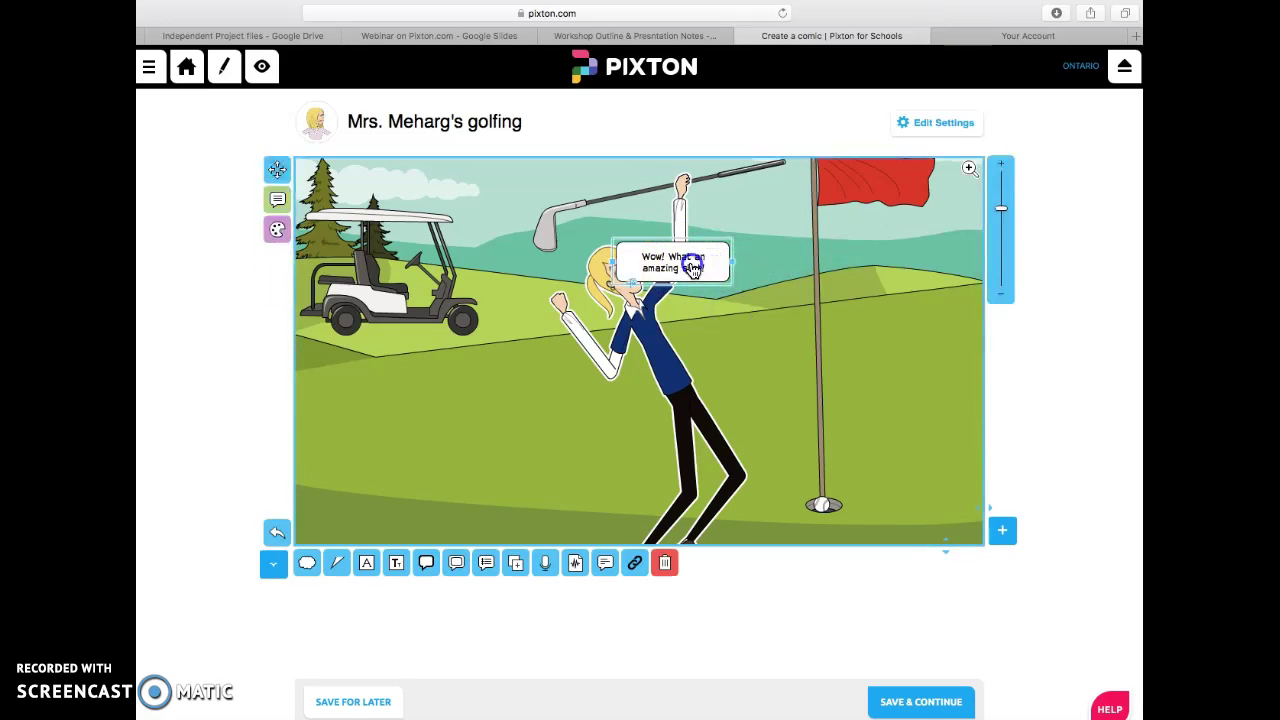
left_click(695, 265)
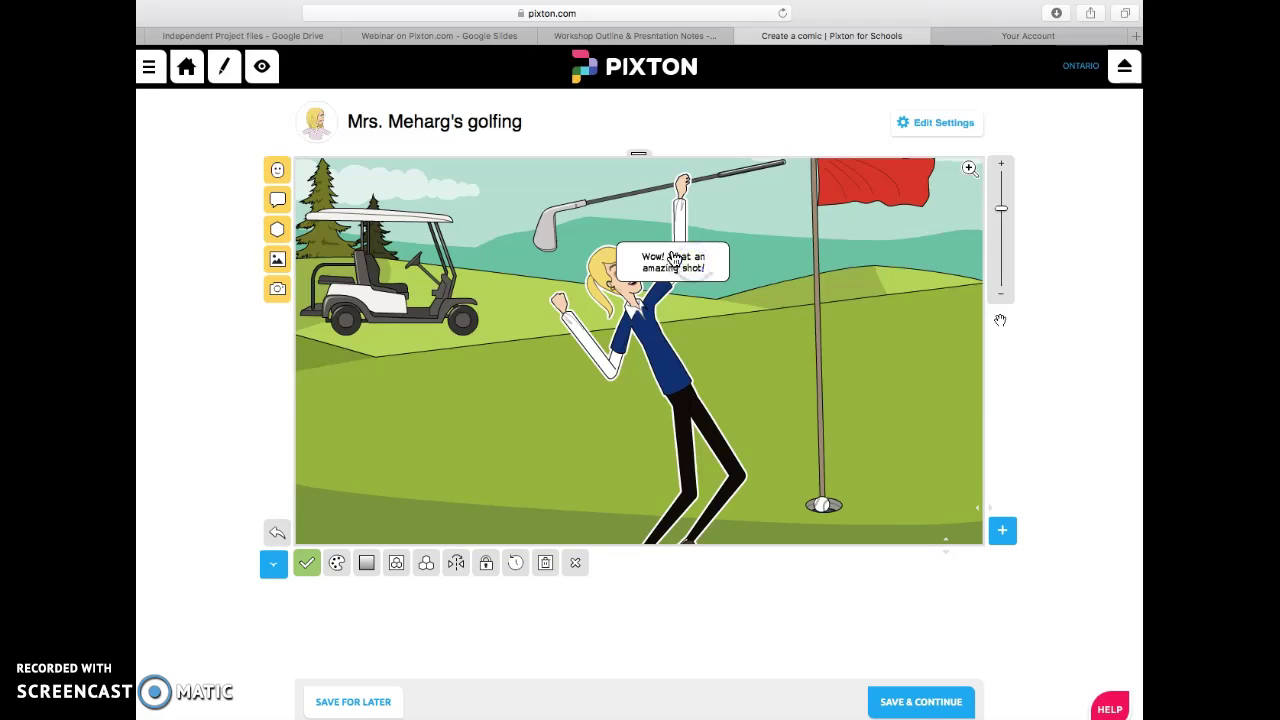
- Move the speech bubble beside the raised arm, over the flagpole, and point its tail at the character's mouth
left_click_drag(667, 266, 778, 238)
left_click_drag(716, 266, 650, 272)
left_click(800, 250)
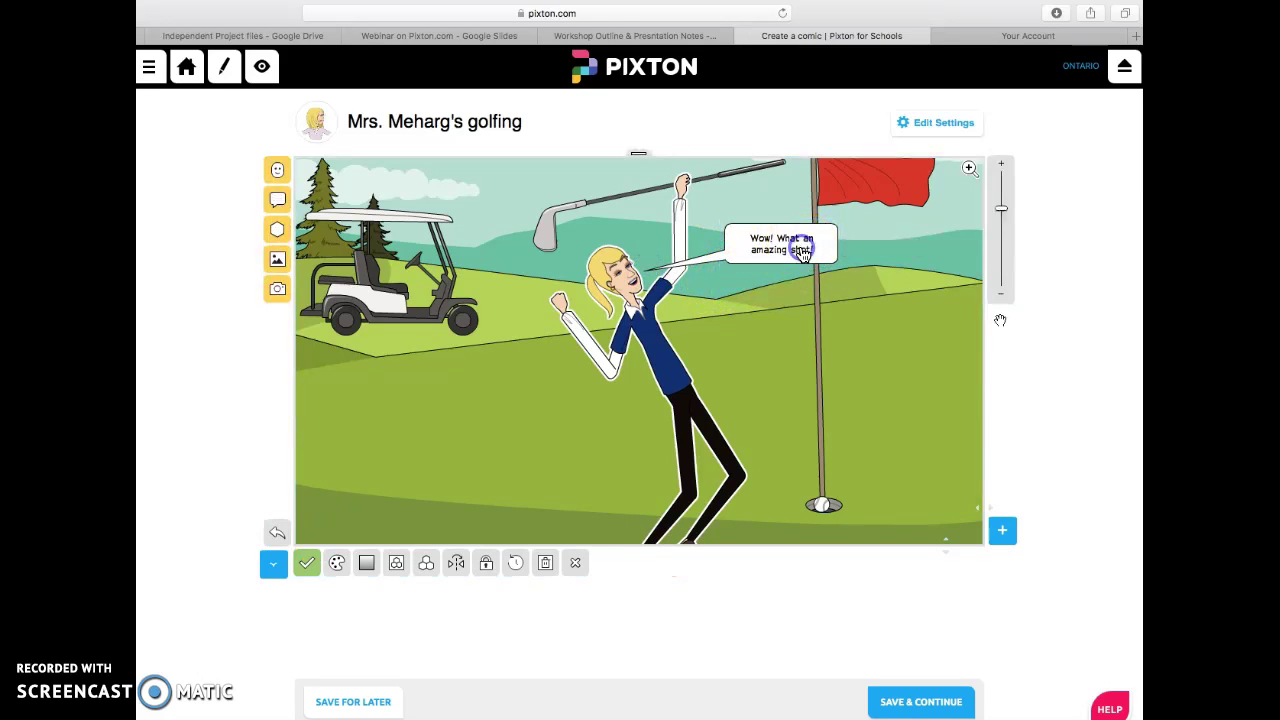
- Change the speech bubble to the spiky burst shape and give it a curved tail
left_click(810, 252)
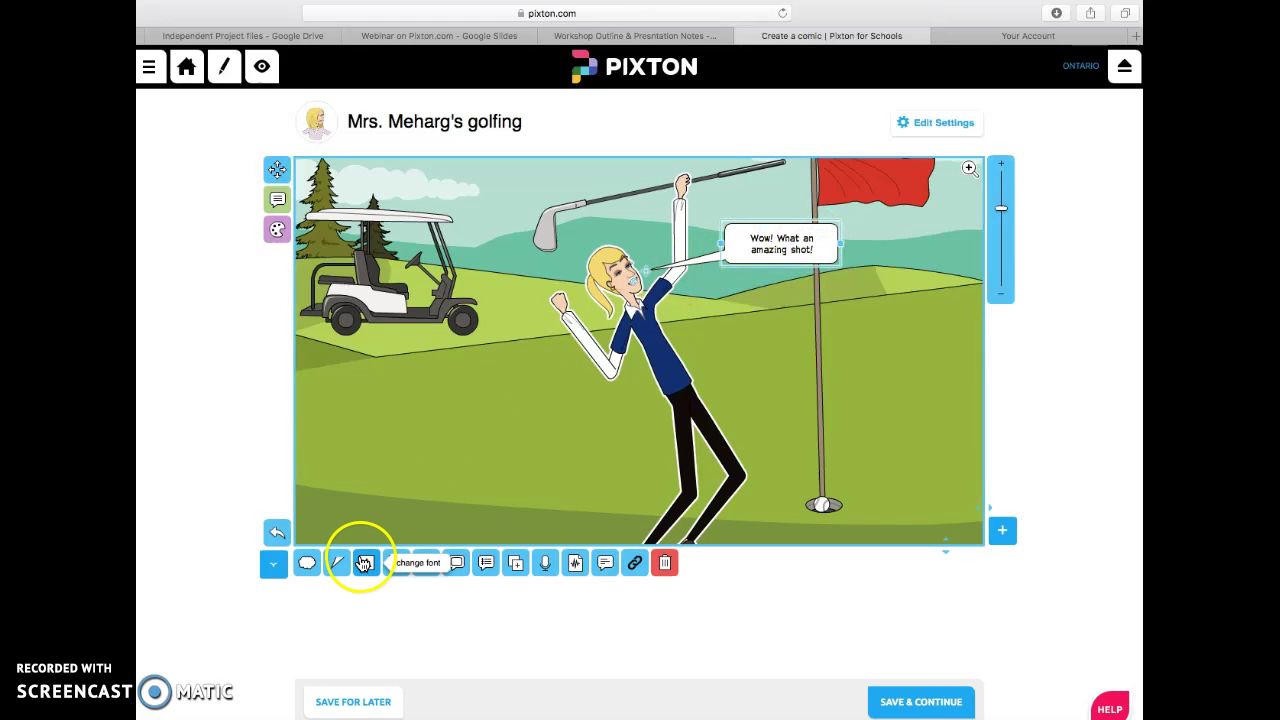
left_click(307, 566)
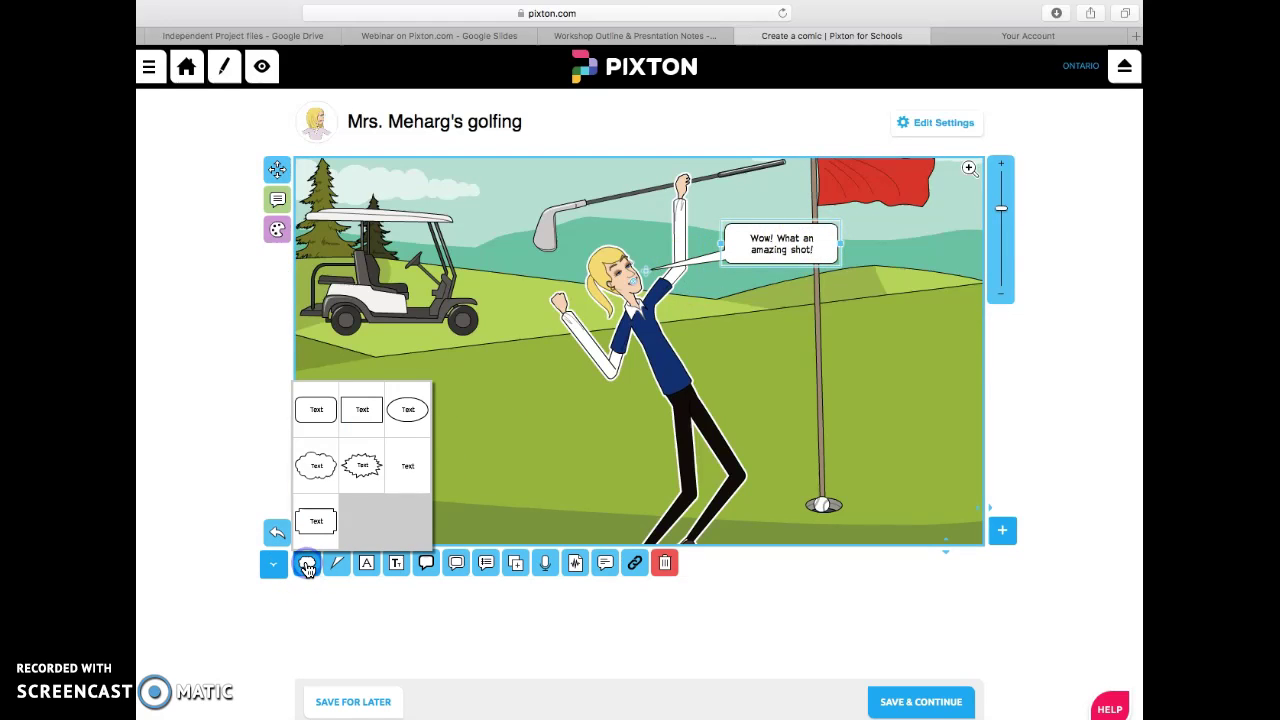
left_click(362, 466)
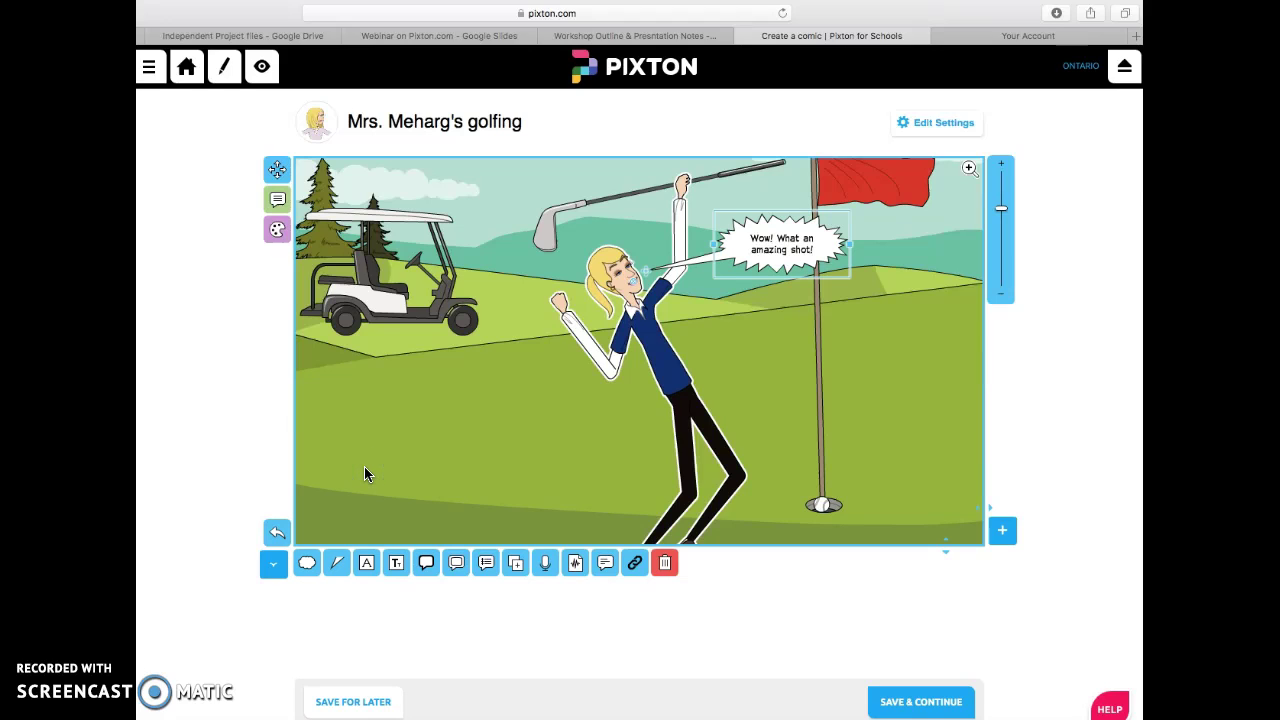
left_click(340, 564)
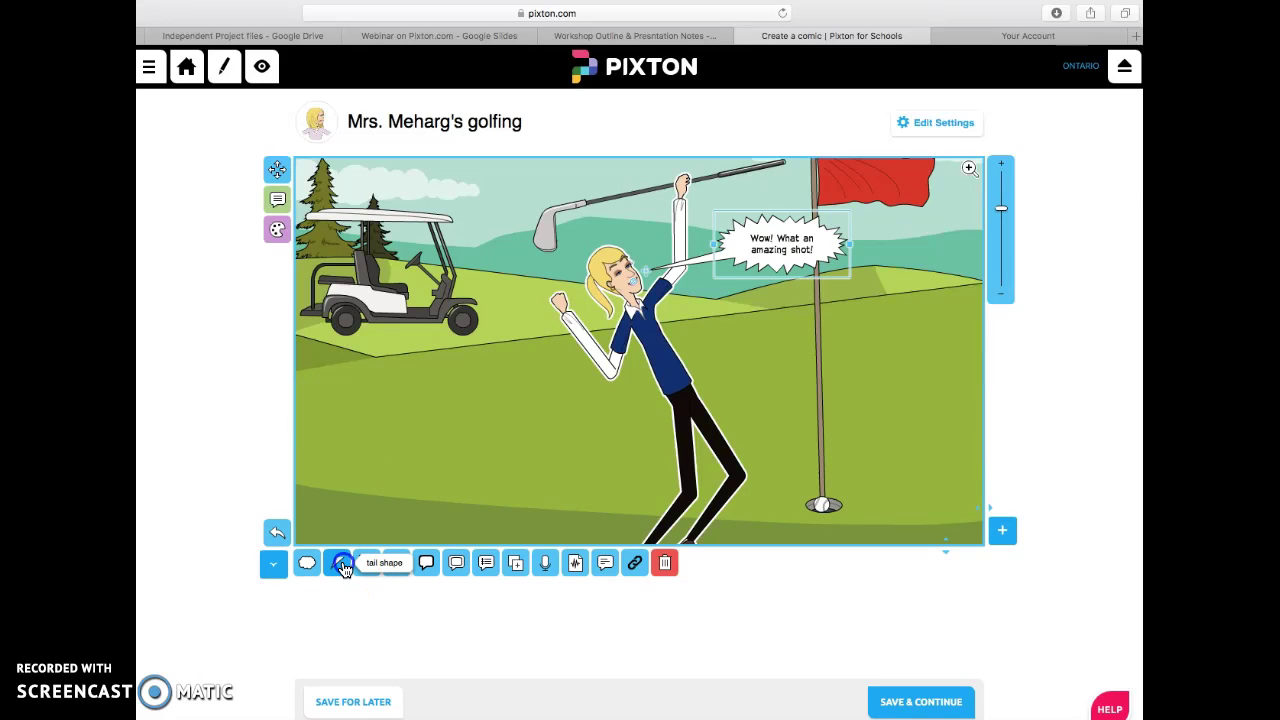
left_click(350, 506)
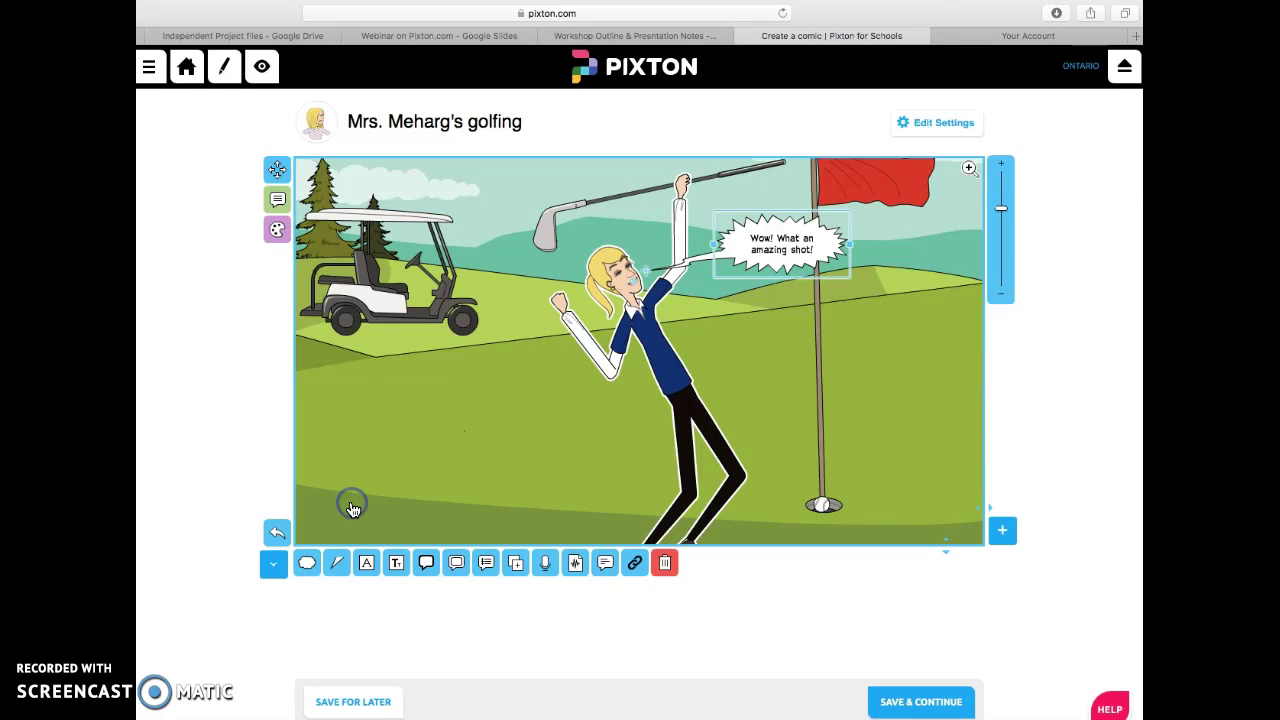
- Try the Pixton 19, Pixton 17 and Pixton 8 fonts, among others, on the speech bubble text
left_click(367, 564)
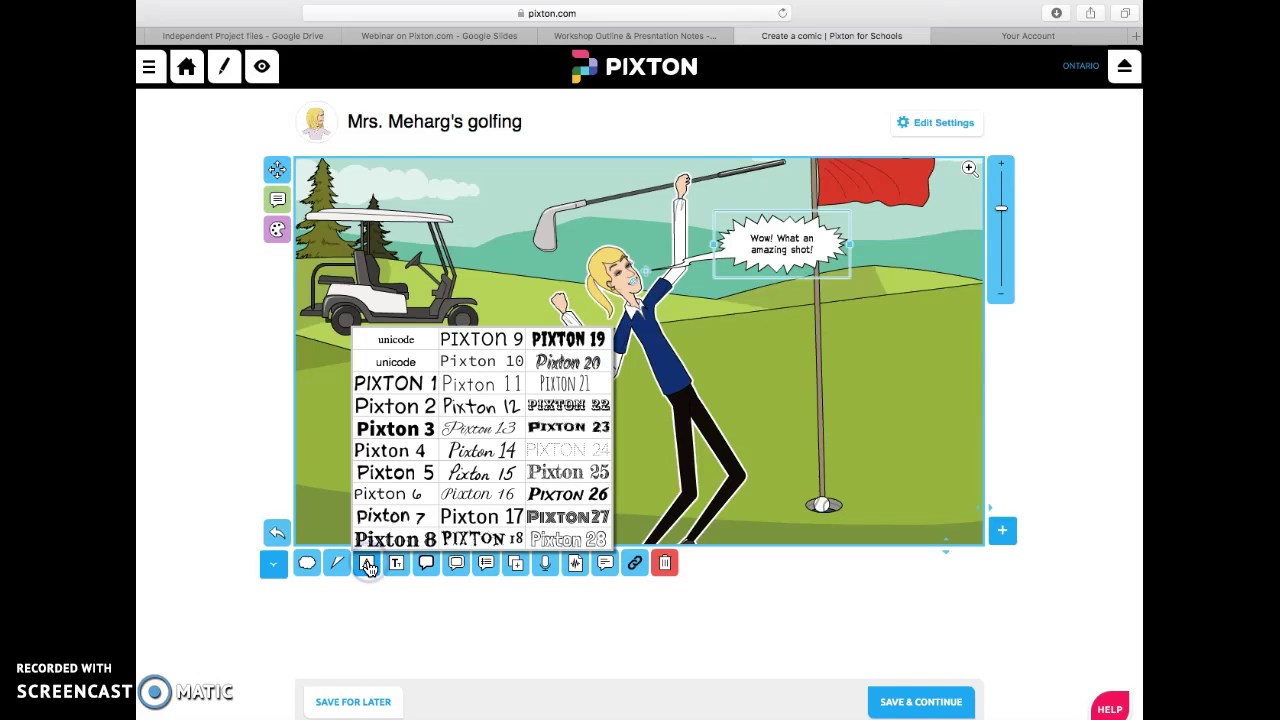
left_click(549, 338)
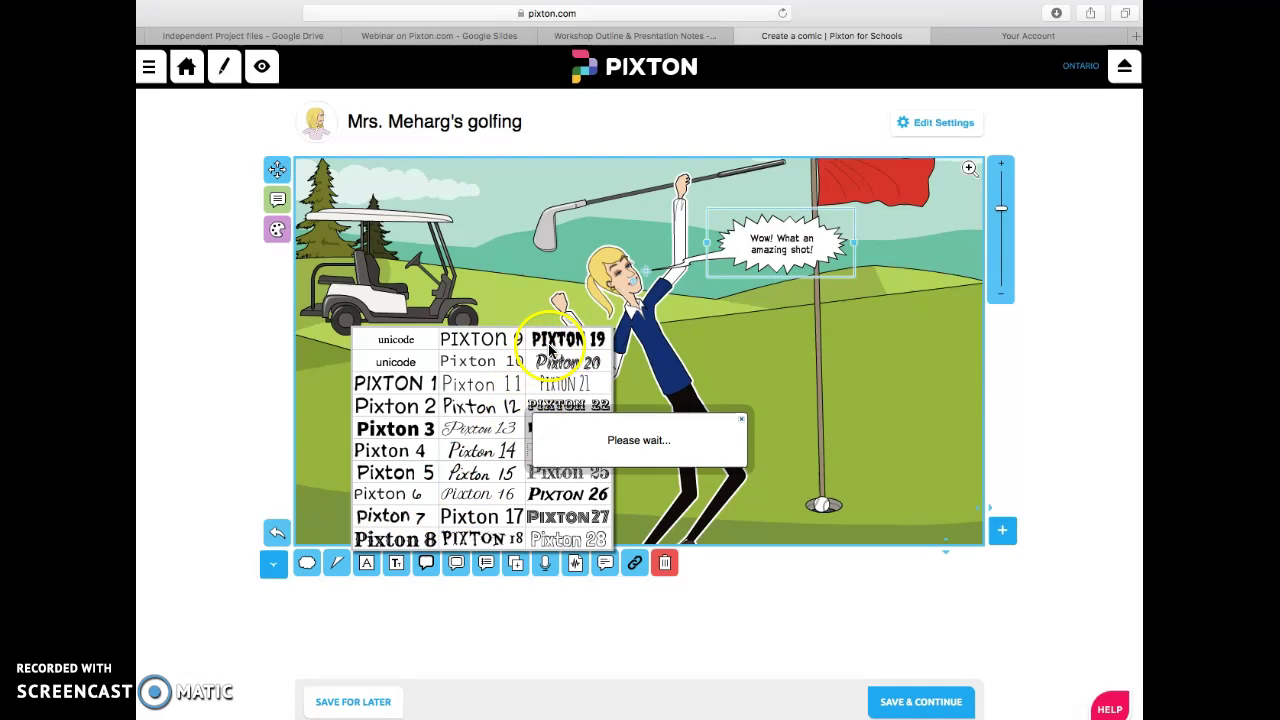
left_click(557, 342)
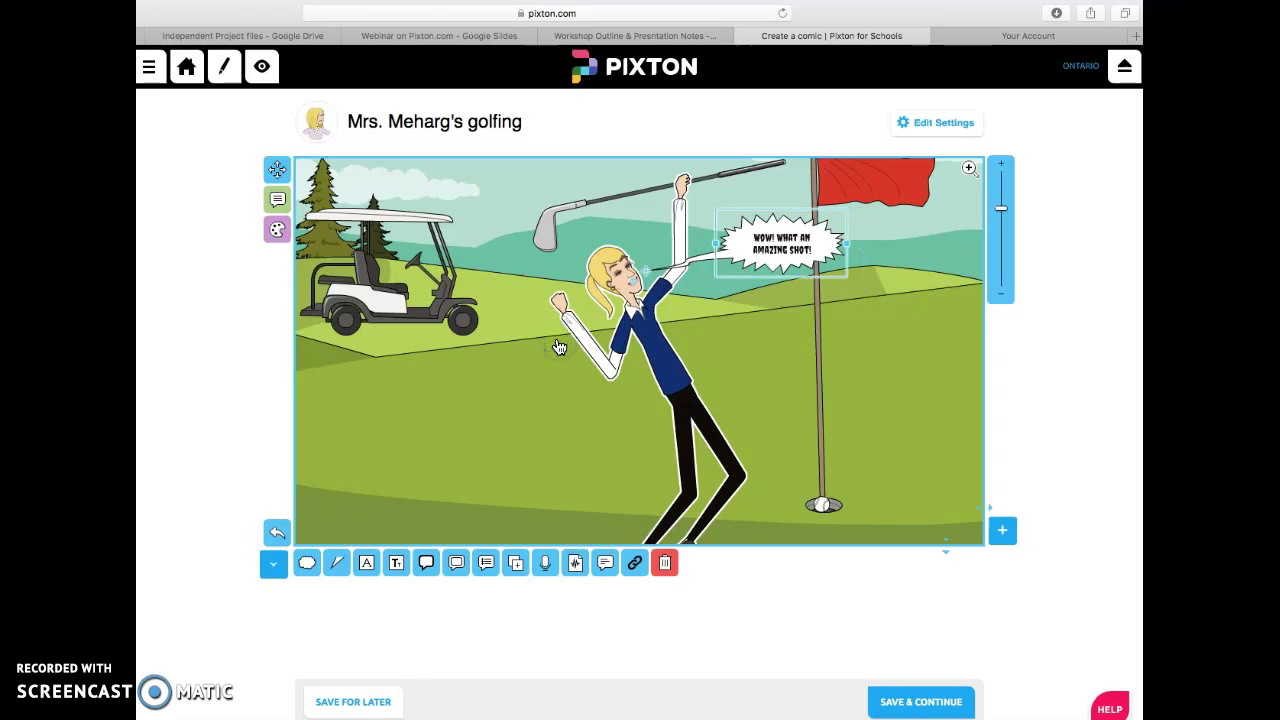
left_click(367, 564)
left_click(481, 472)
left_click(470, 518)
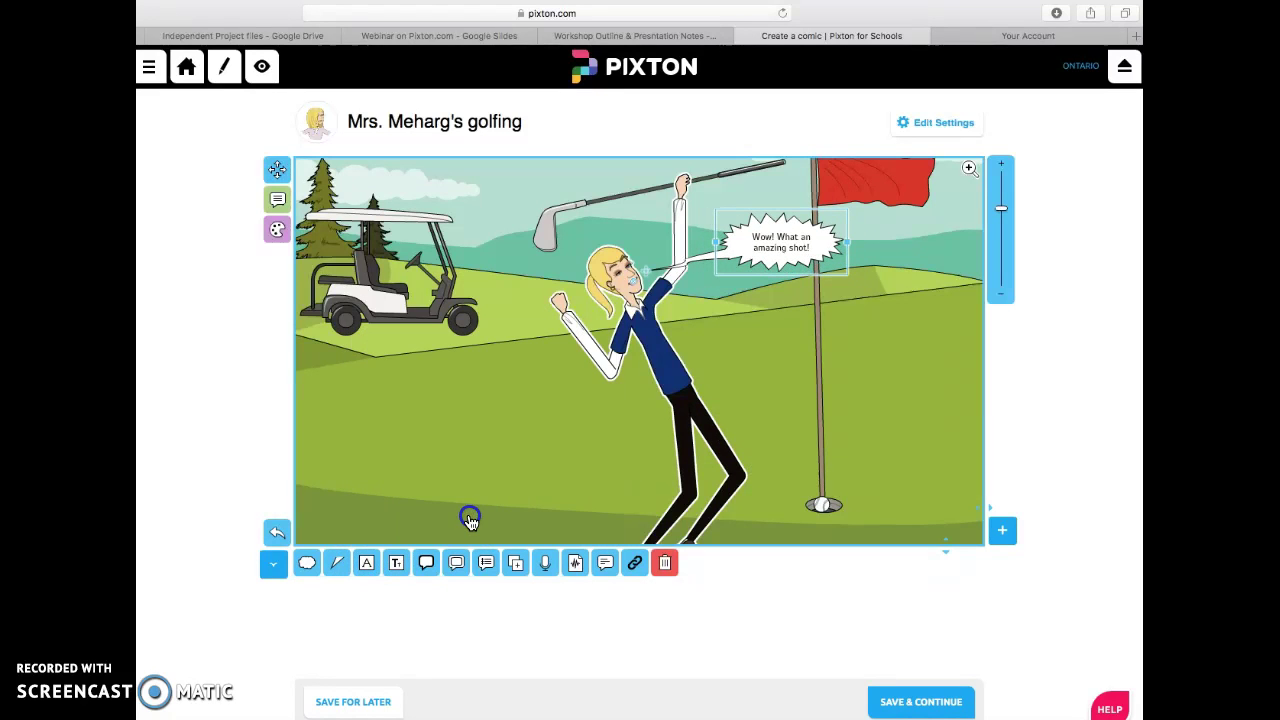
left_click(367, 563)
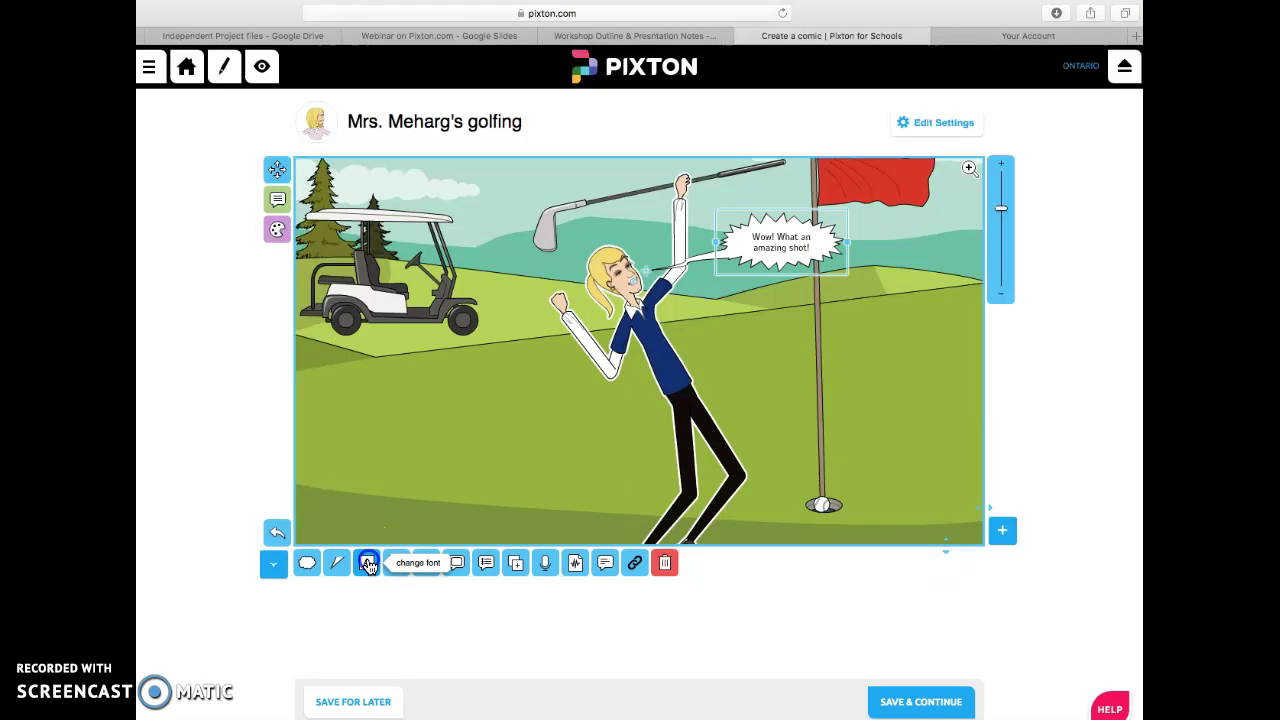
left_click(378, 541)
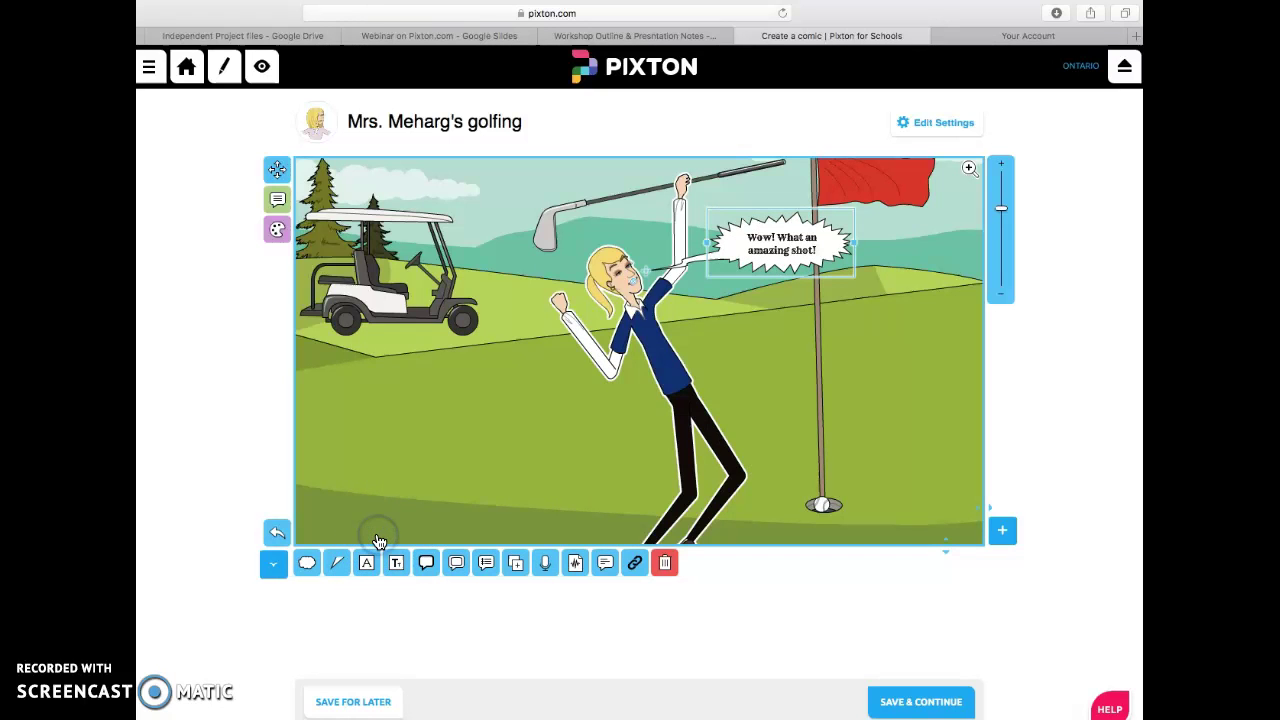
left_click(366, 563)
left_click(472, 455)
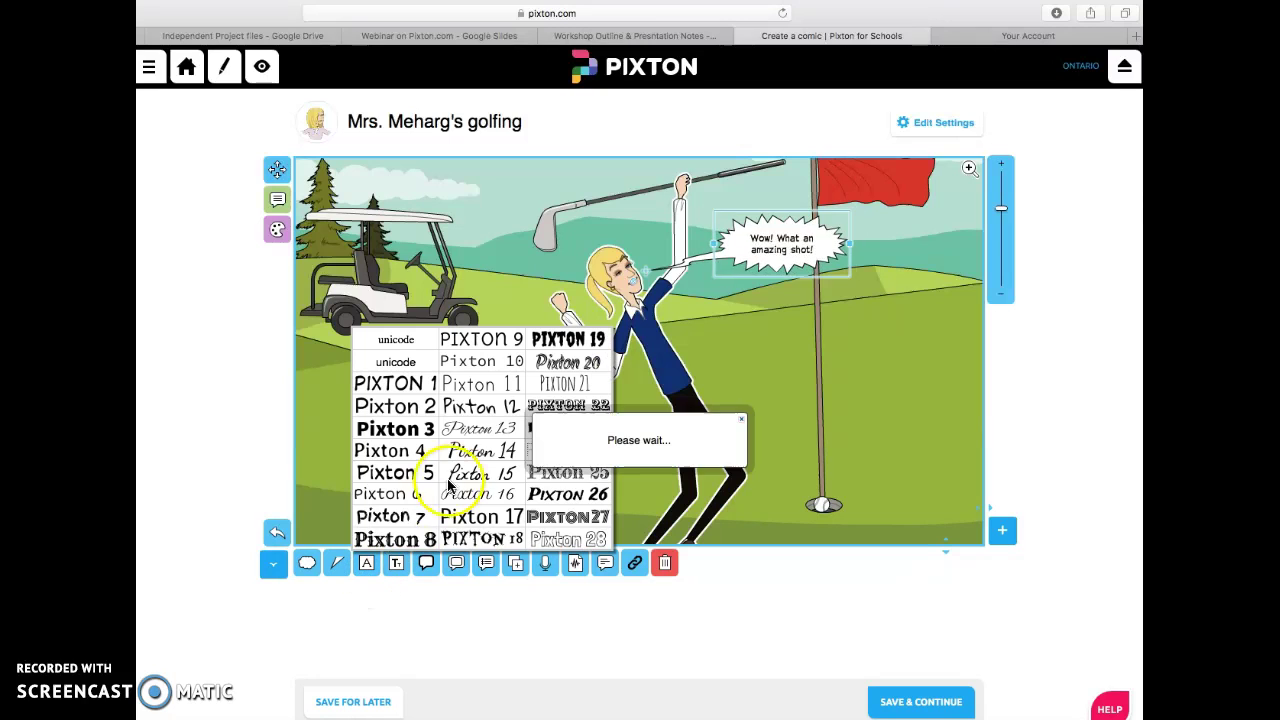
- Set the speech bubble text to the Pixton 9 font and increase its text size
left_click(366, 563)
left_click(557, 341)
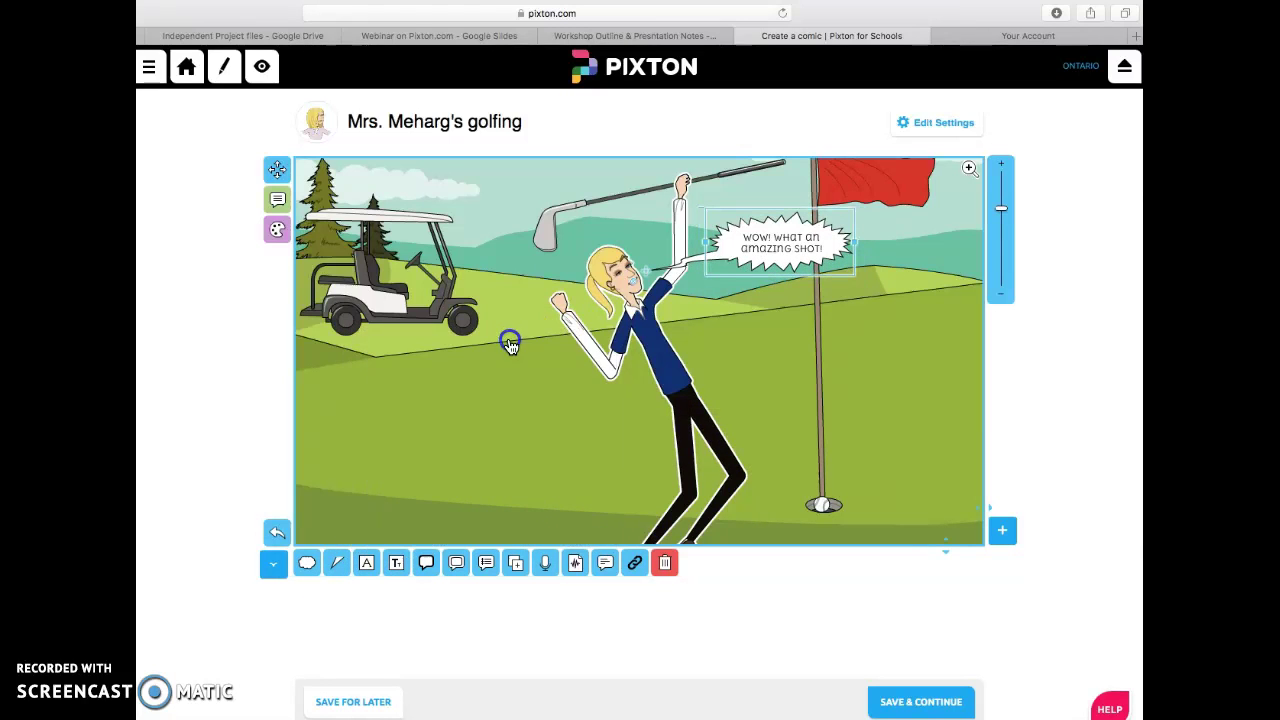
left_click(398, 563)
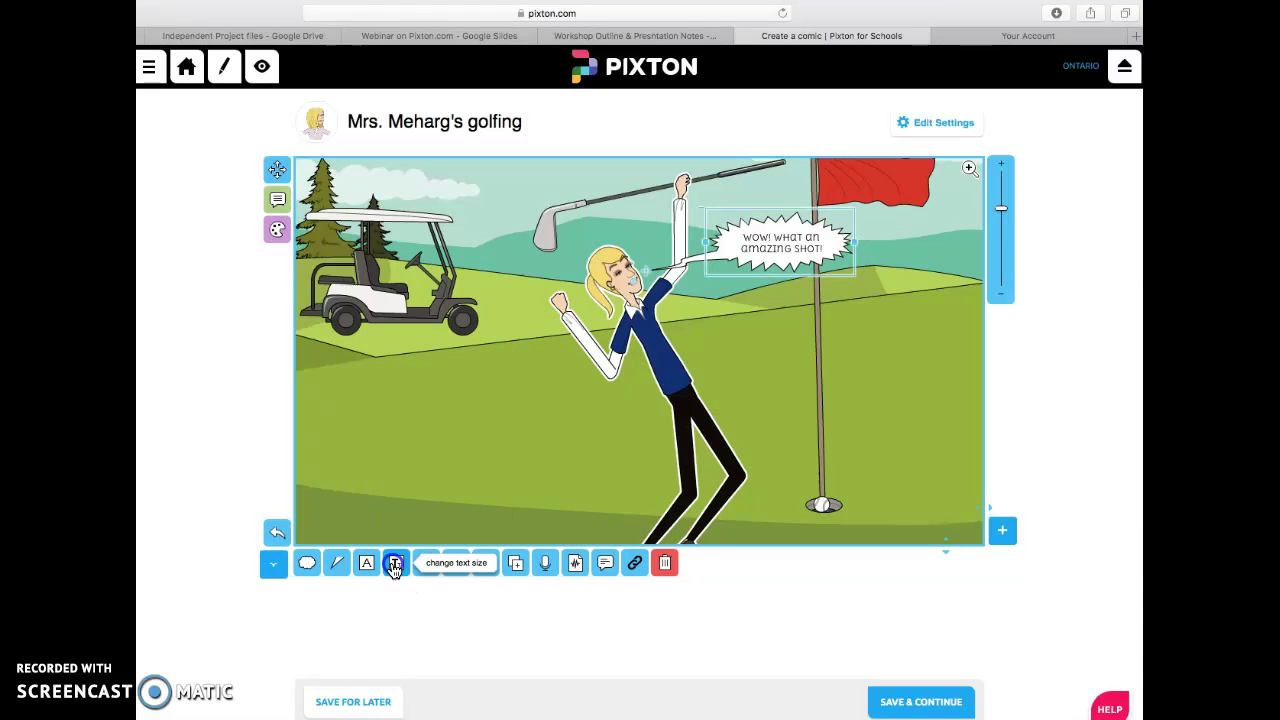
left_click(396, 530)
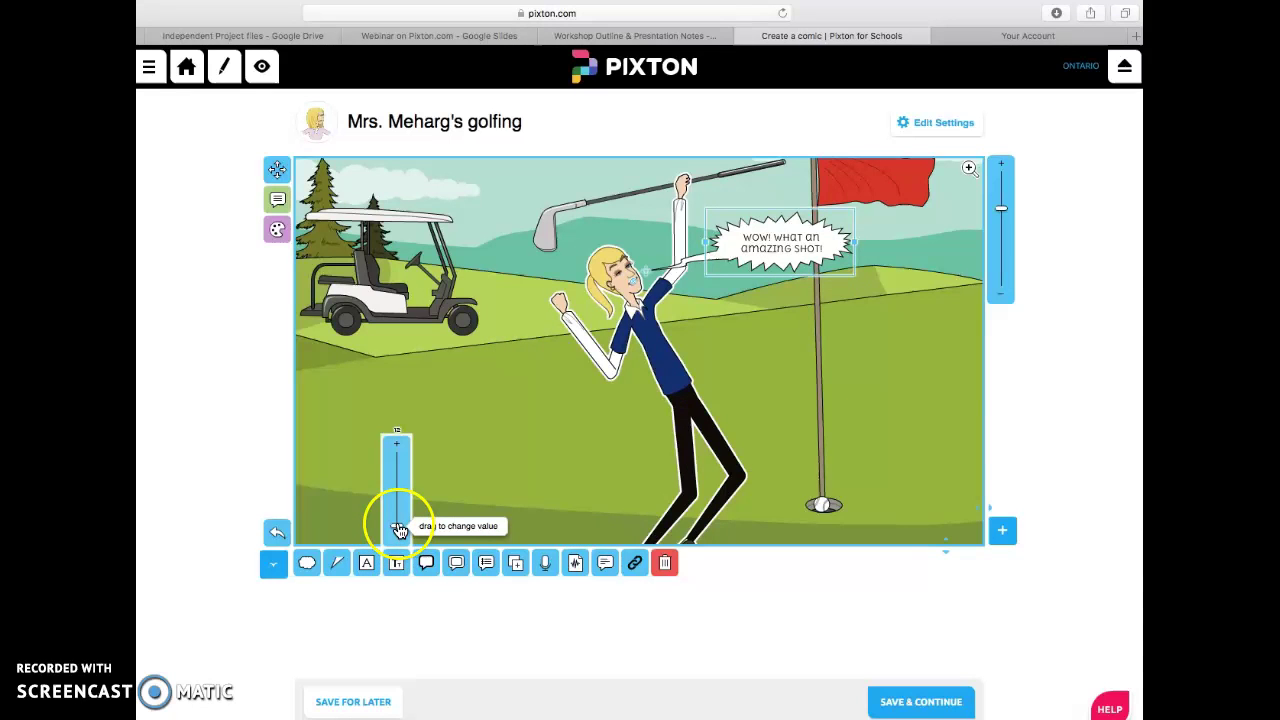
left_click_drag(398, 527, 398, 522)
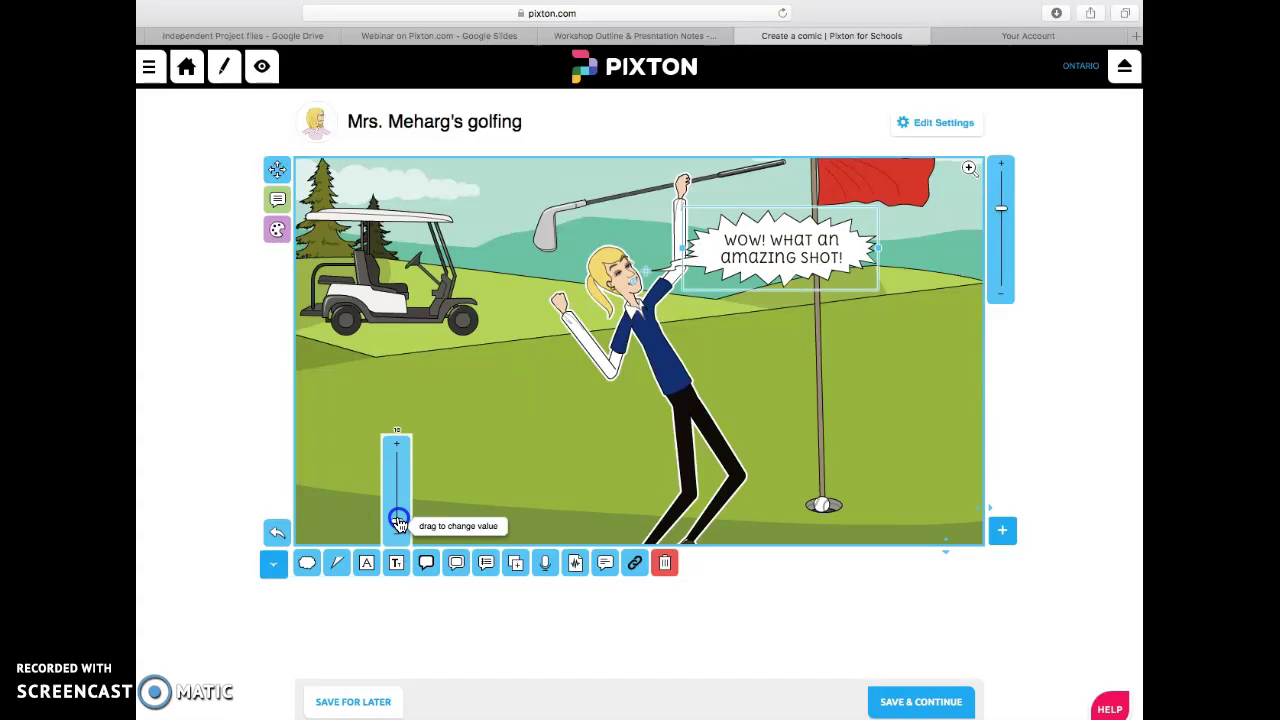
left_click(423, 520)
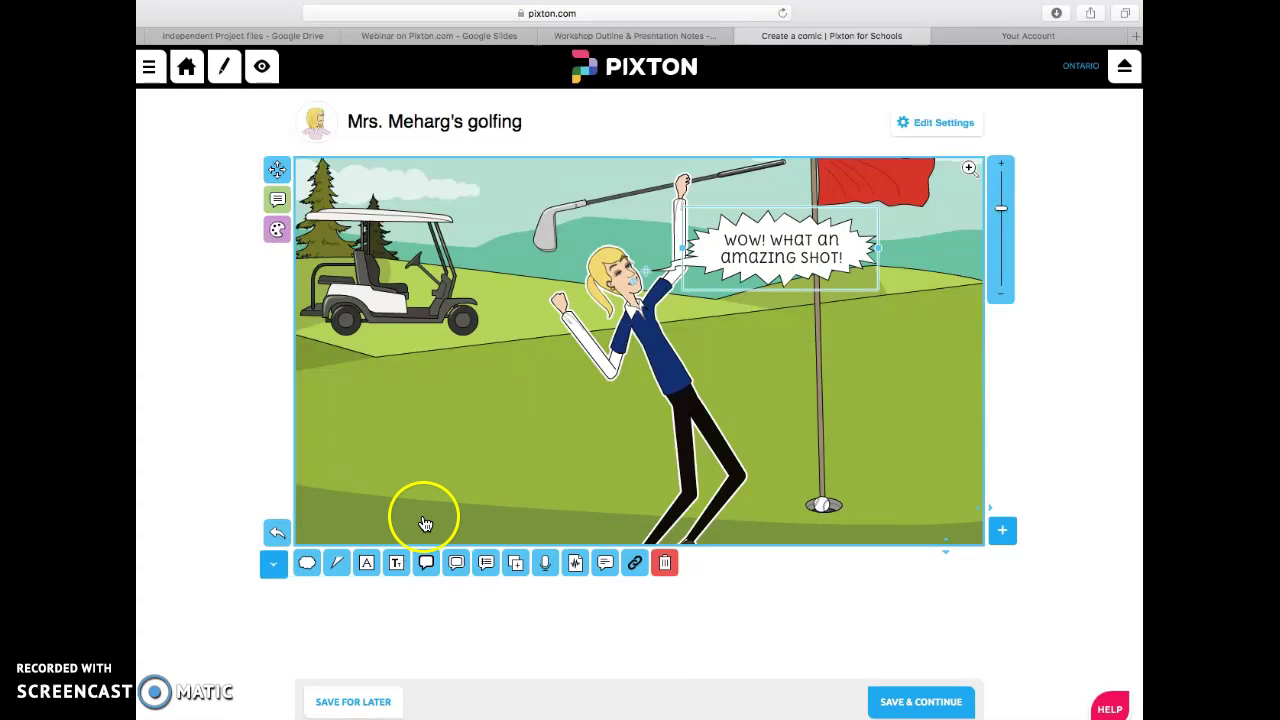
- Adjust the speech bubble's outline and padding so the burst extends slightly further around its text
left_click(426, 563)
left_click_drag(426, 537, 457, 509)
left_click(454, 567)
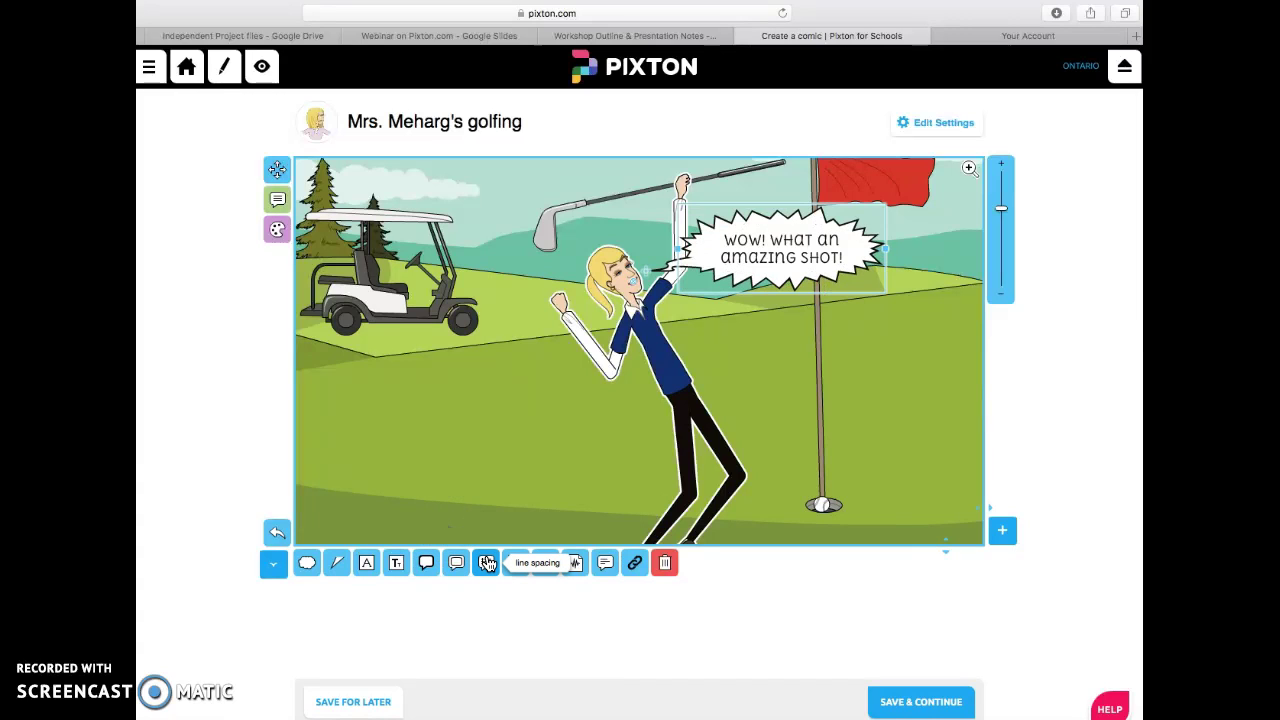
left_click(514, 566)
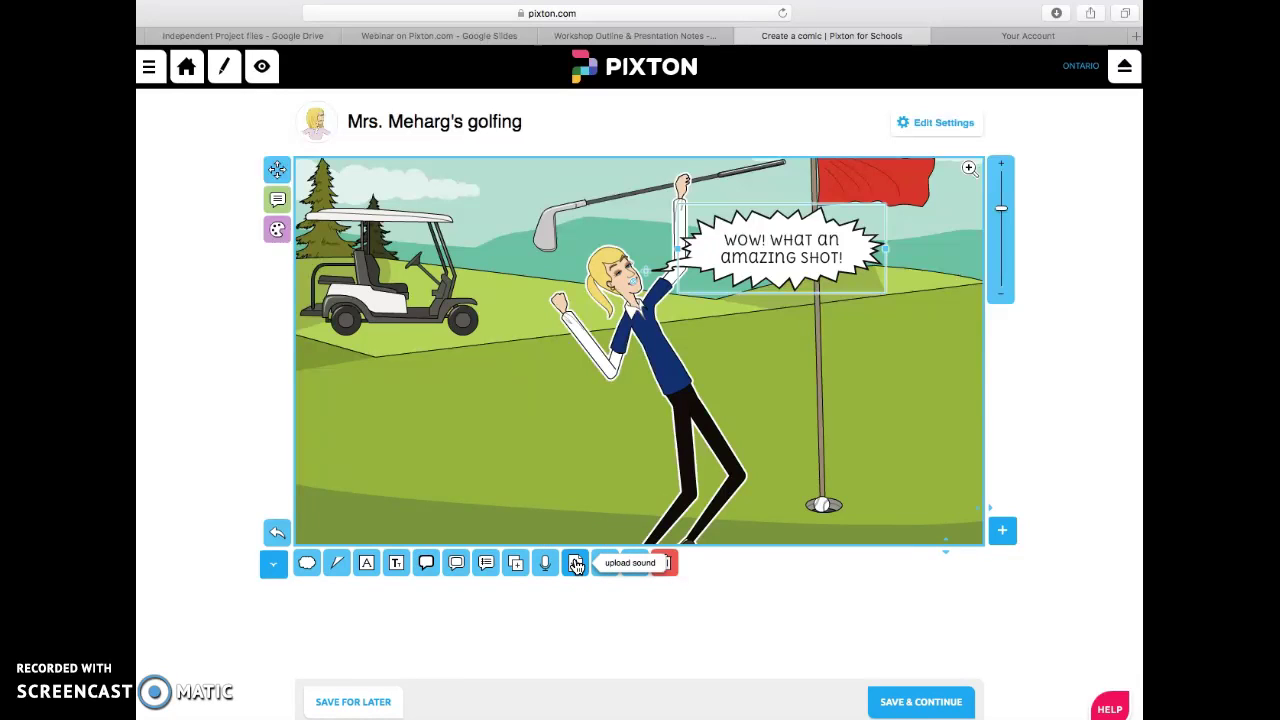
left_click_drag(576, 565, 823, 510)
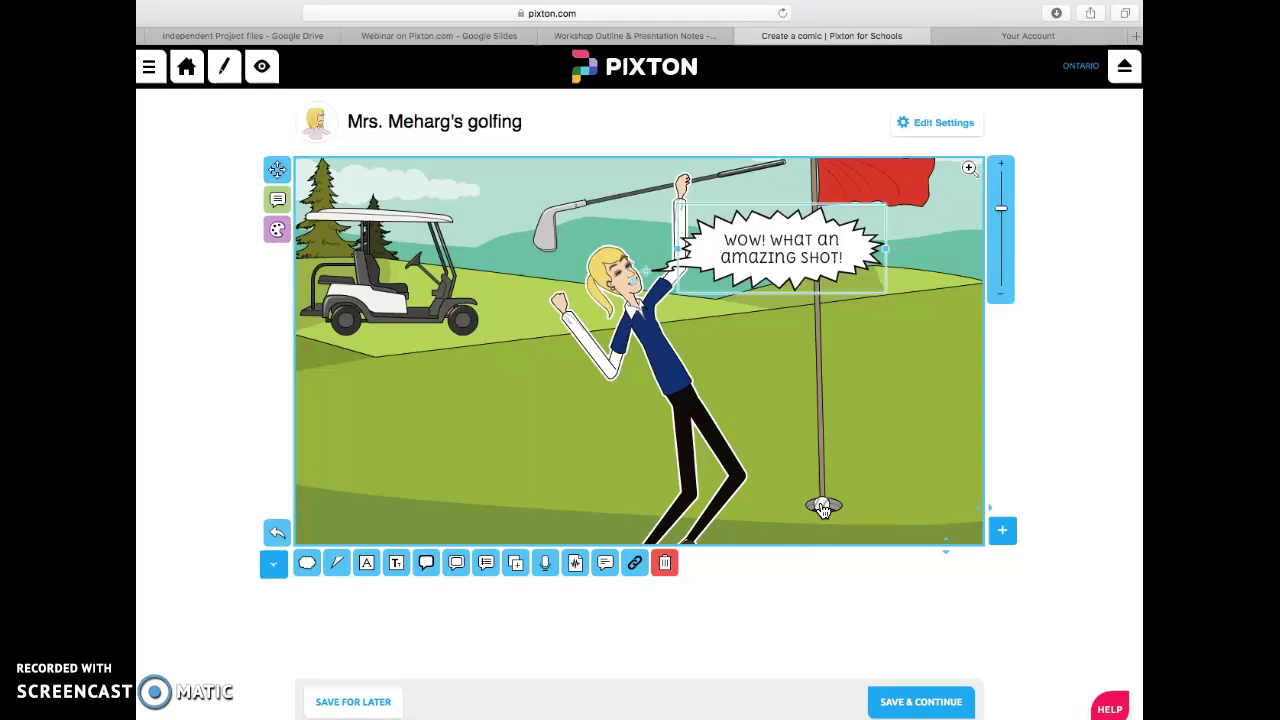
left_click(632, 566)
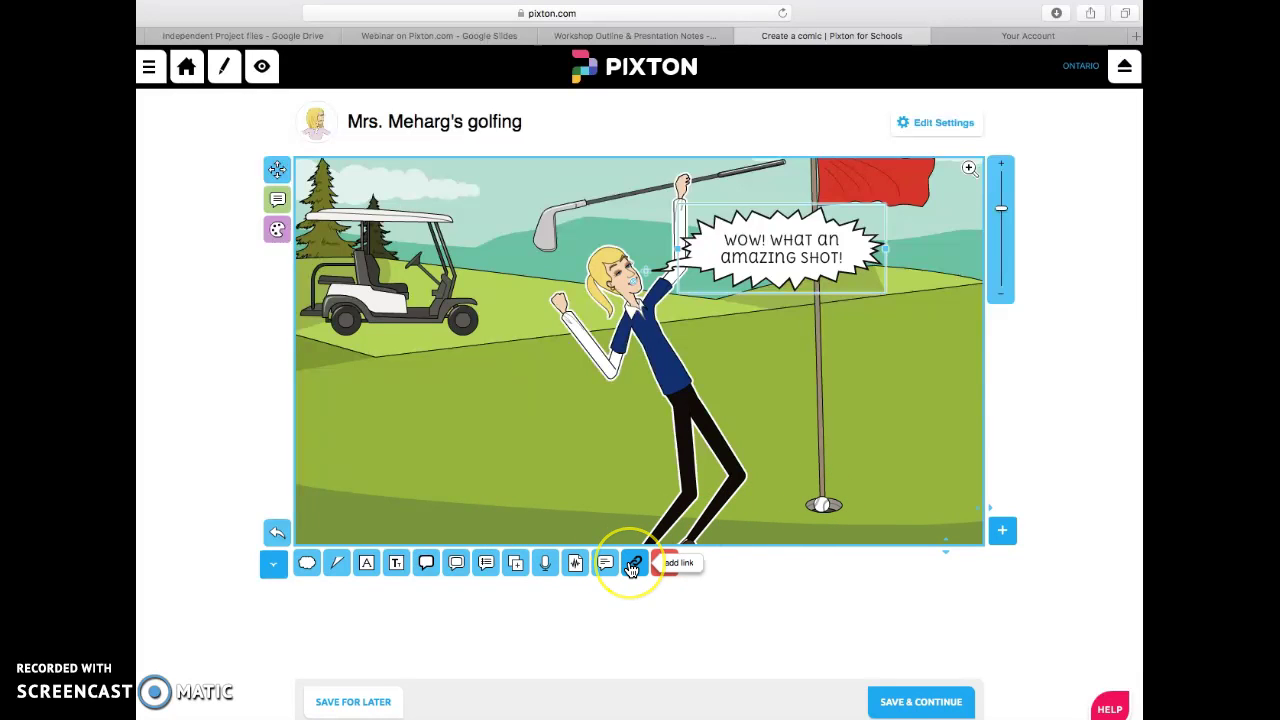
left_click(767, 510)
left_click(678, 568)
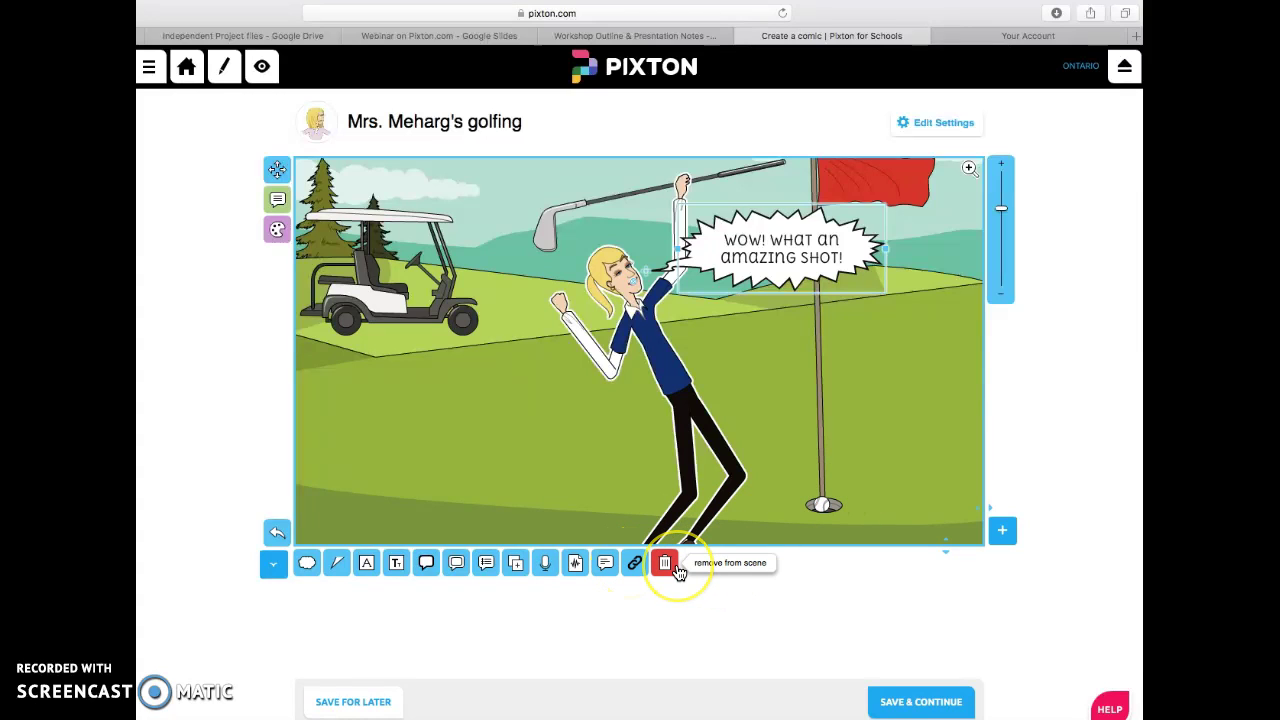
left_click(571, 508)
left_click(487, 450)
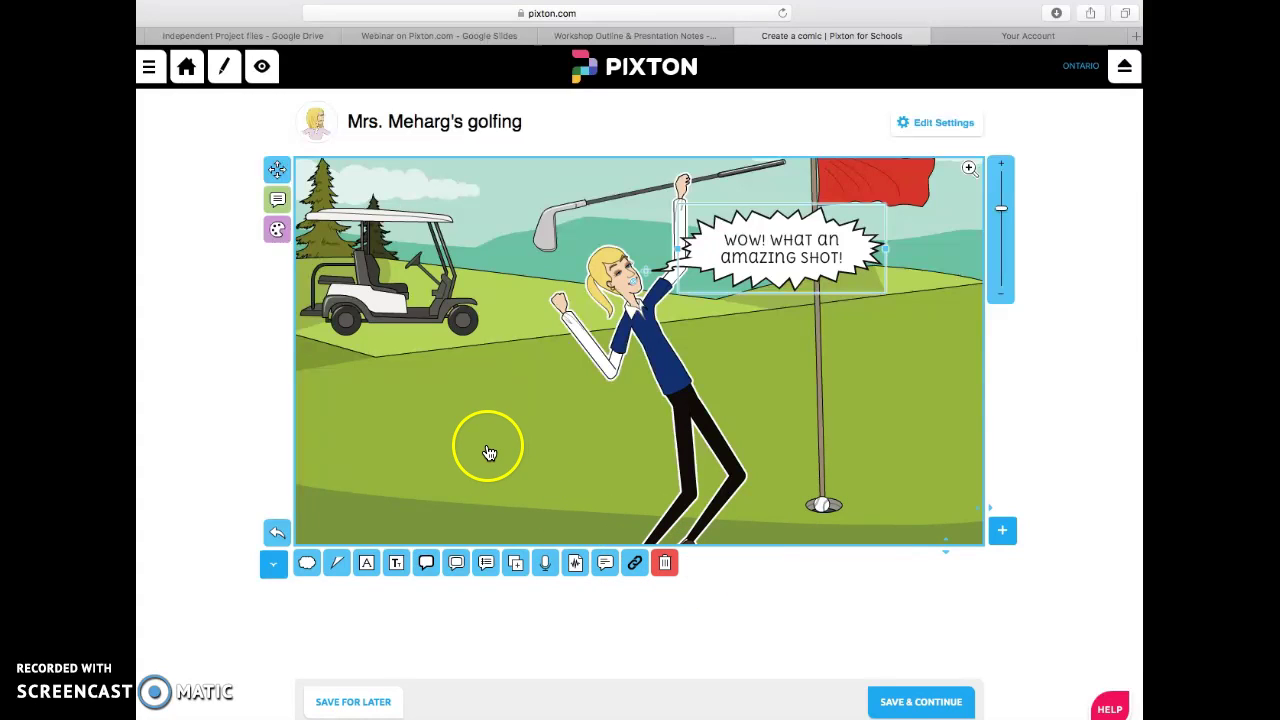
- Add the campfire prop to the scene and place it on the grass between the golf cart and the character
left_click(345, 491)
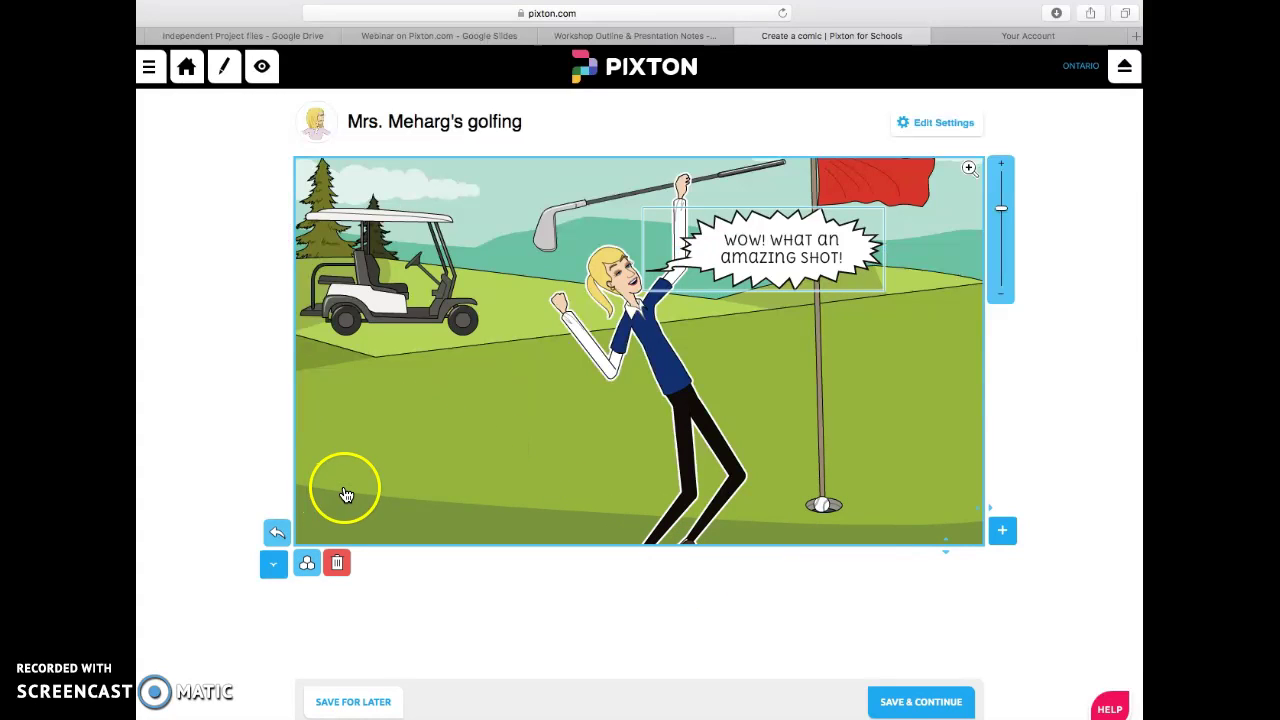
left_click(224, 517)
left_click(277, 229)
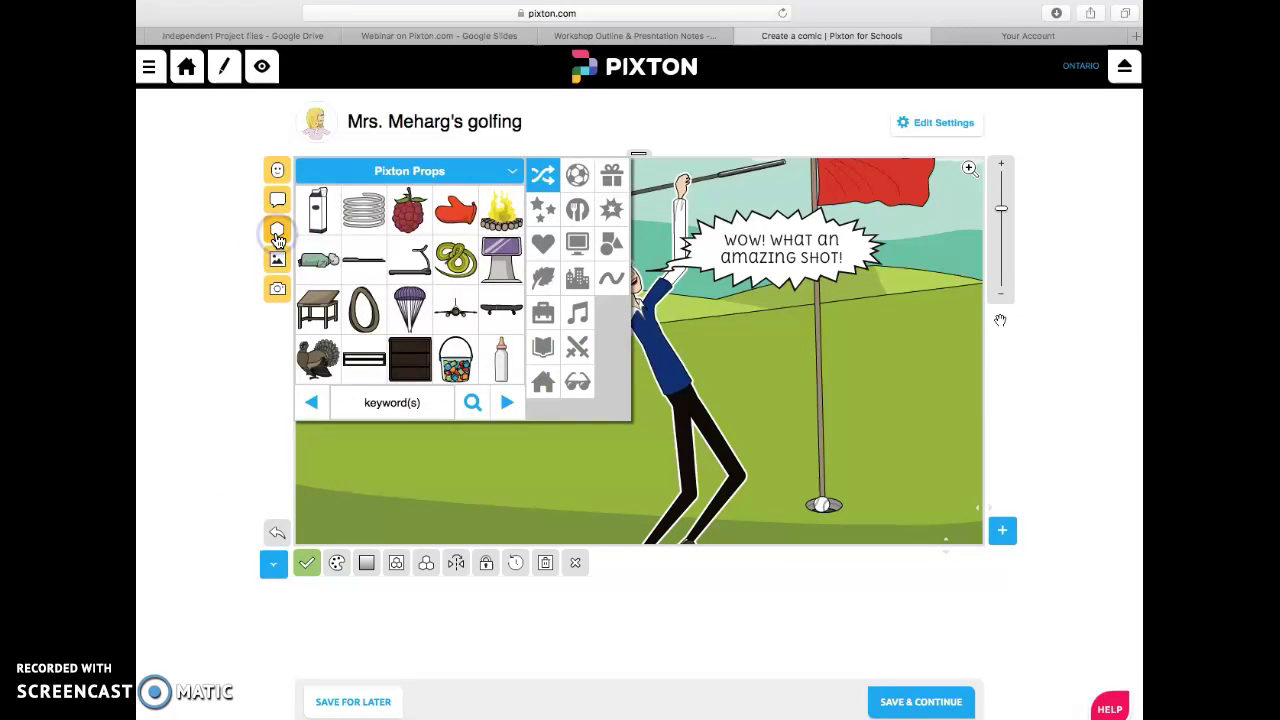
left_click(500, 210)
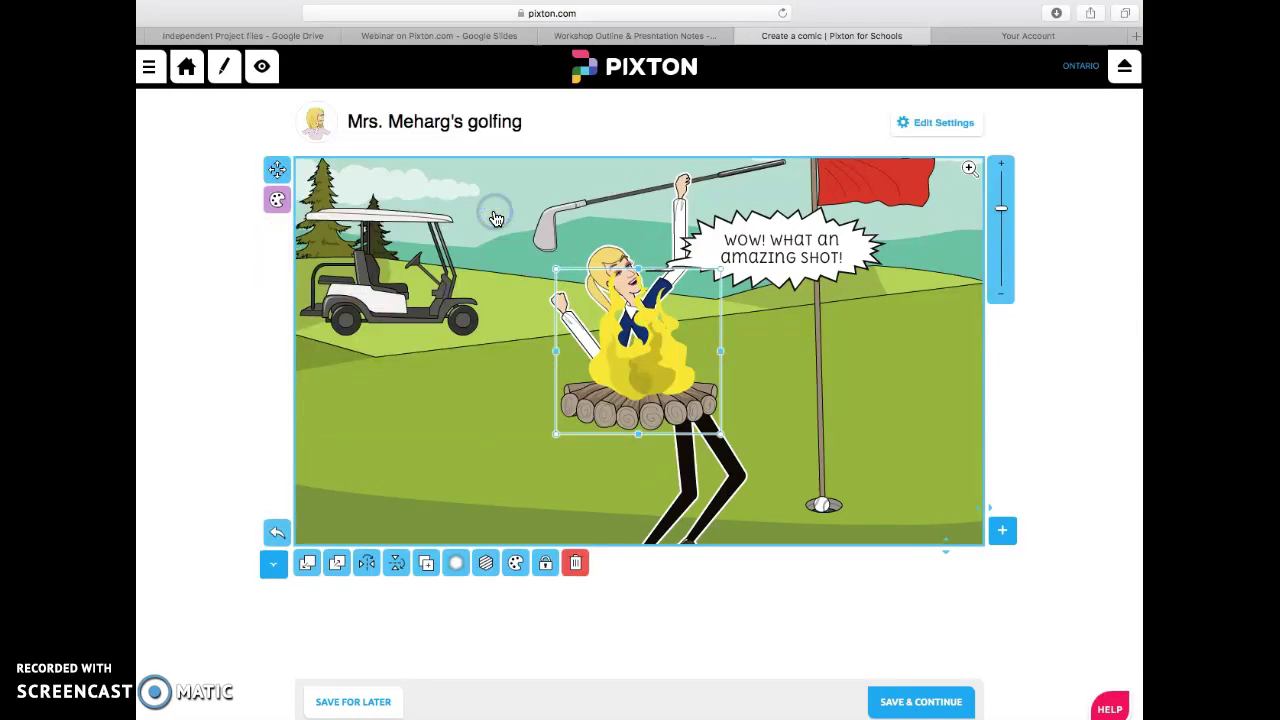
left_click(630, 370)
left_click_drag(581, 392, 501, 424)
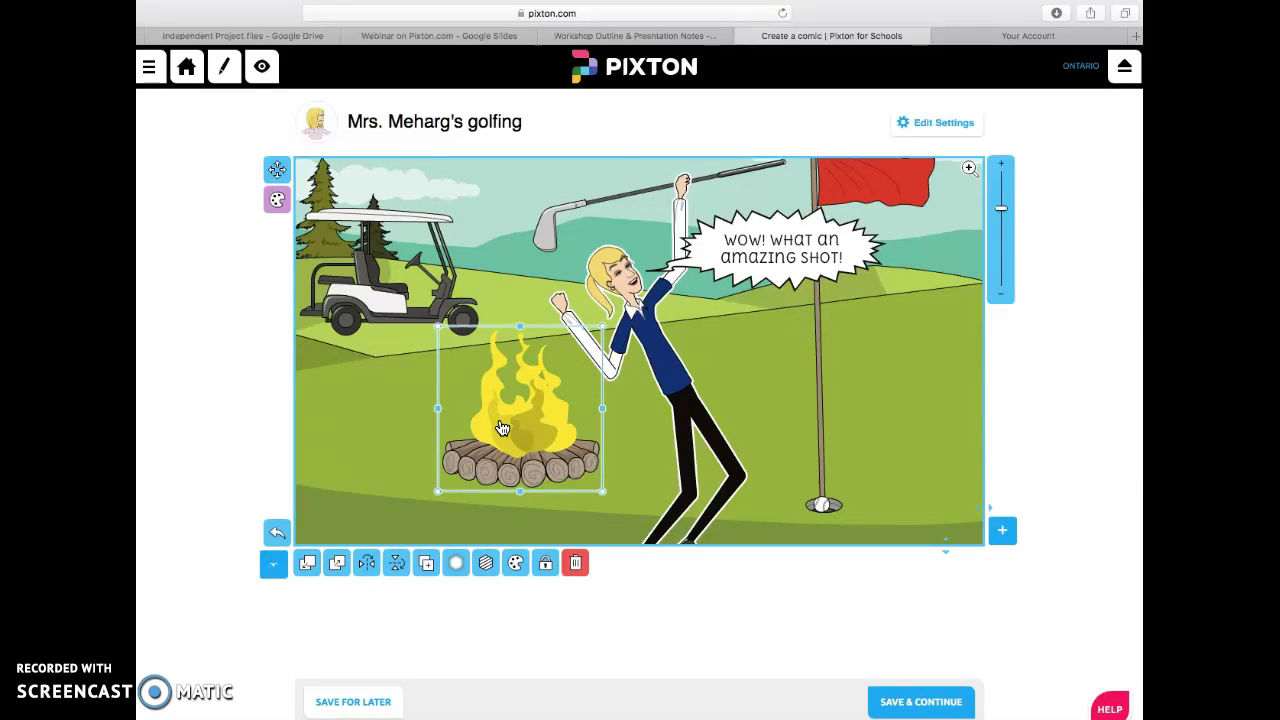
- Remove the campfire prop from the scene
left_click(502, 428)
left_click(502, 428)
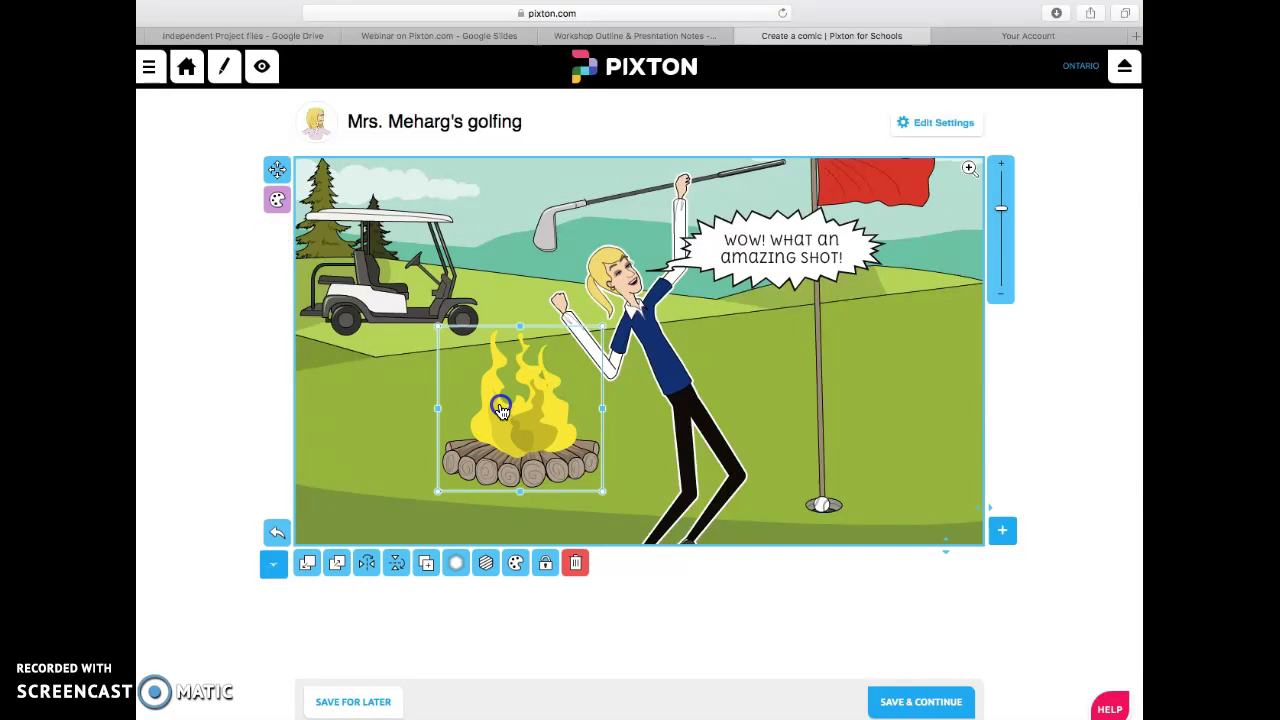
left_click(574, 566)
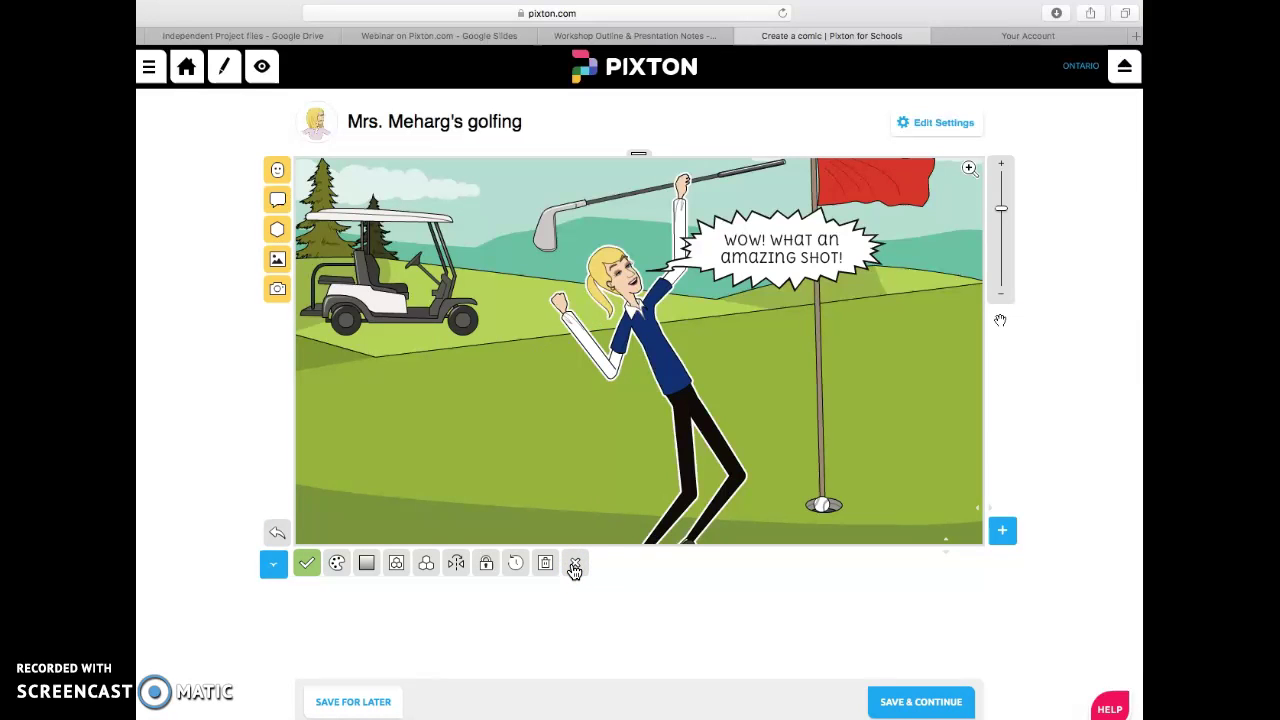
left_click(338, 566)
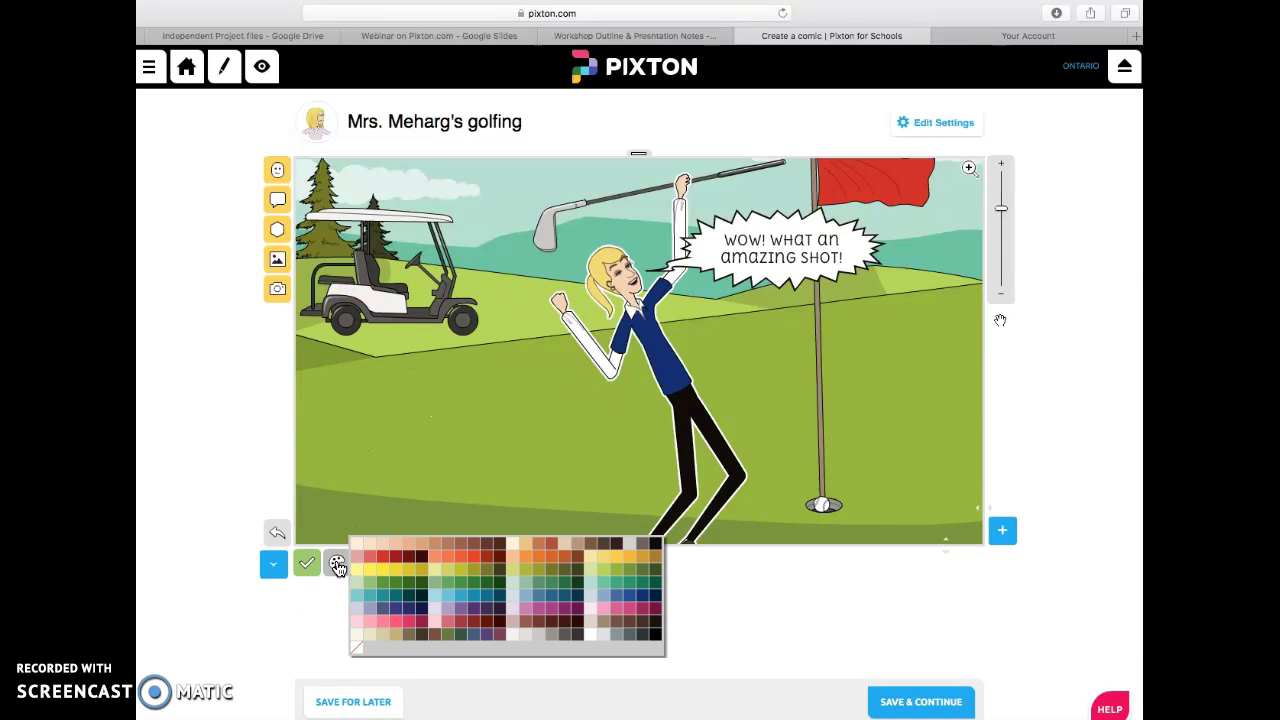
left_click(383, 305)
left_click(383, 305)
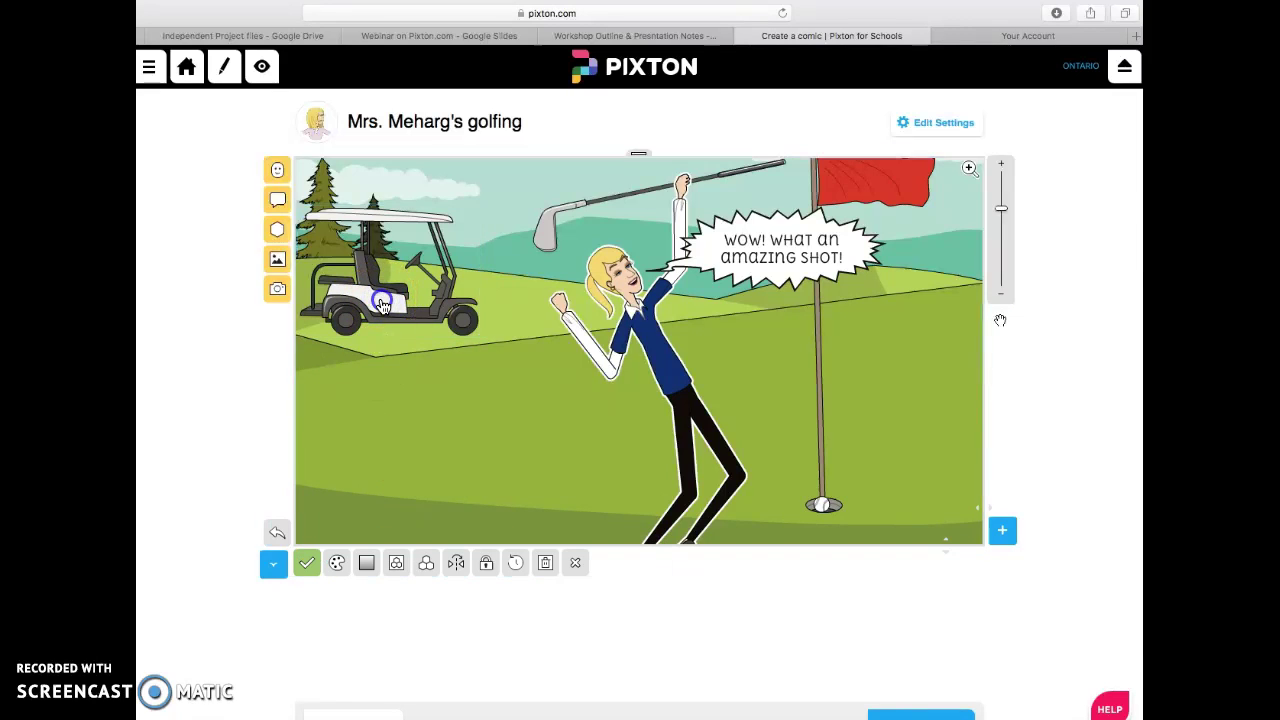
left_click(335, 564)
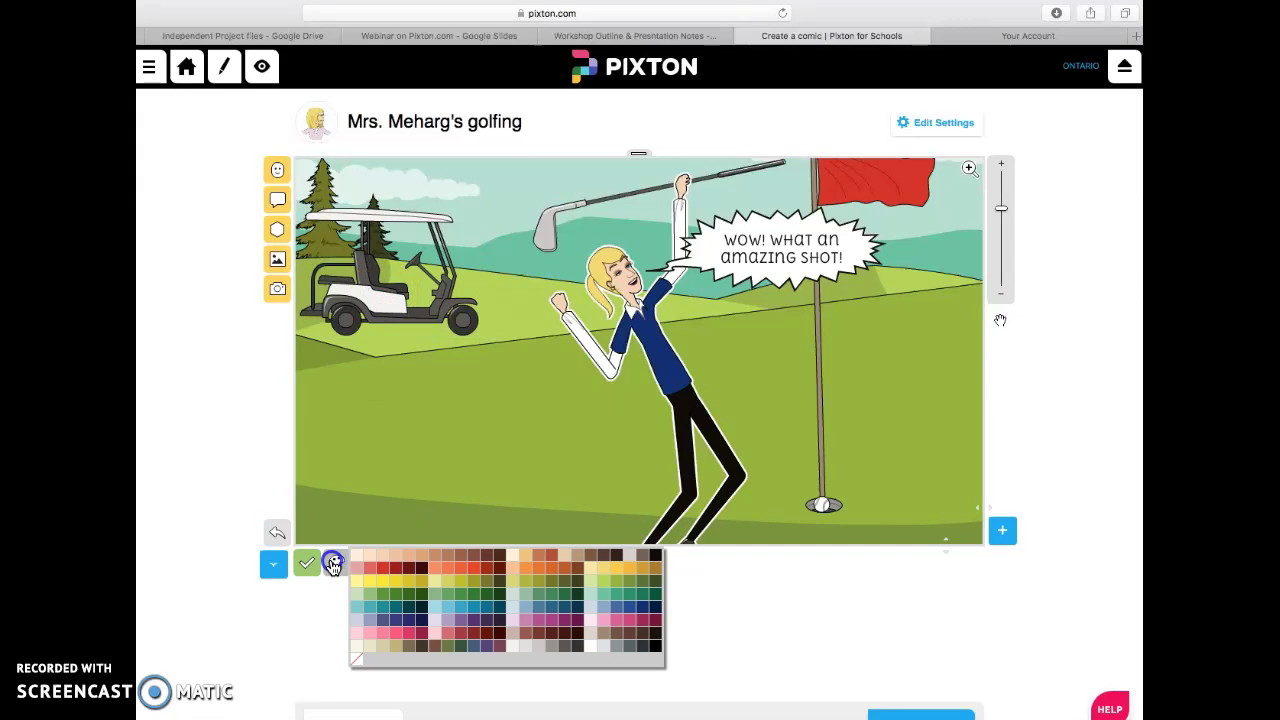
left_click(360, 287)
left_click(366, 289)
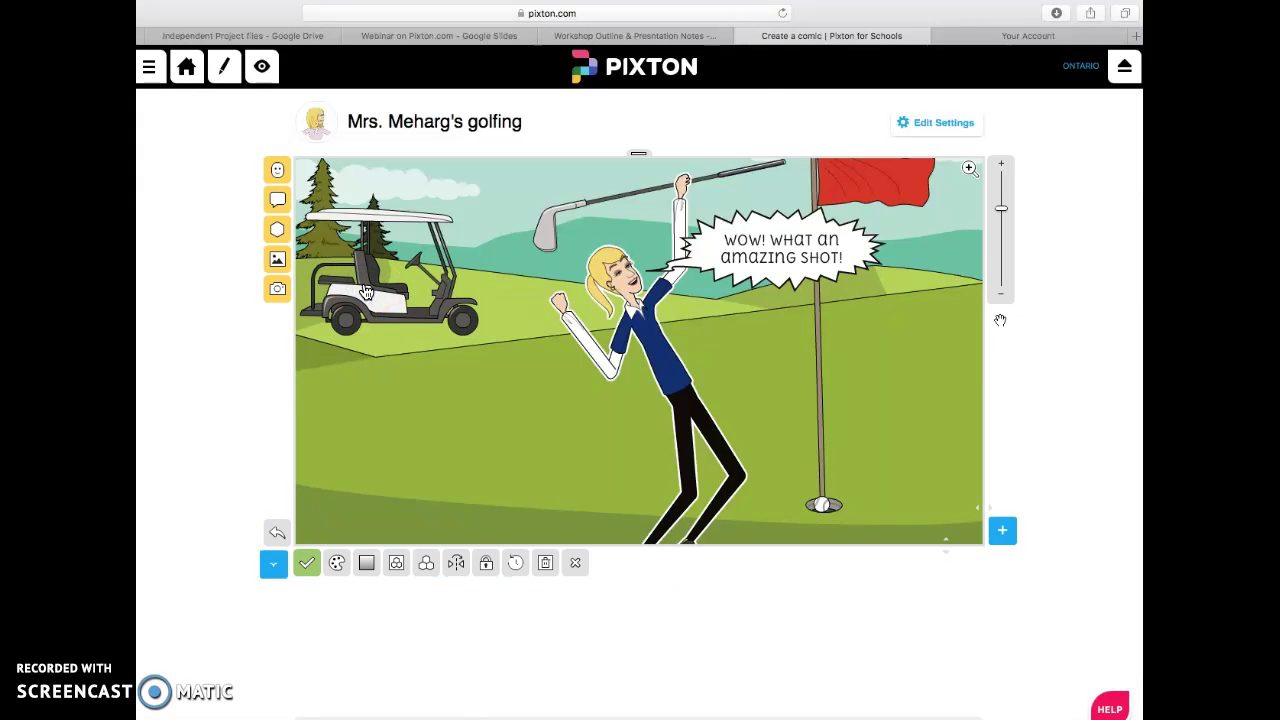
left_click(336, 563)
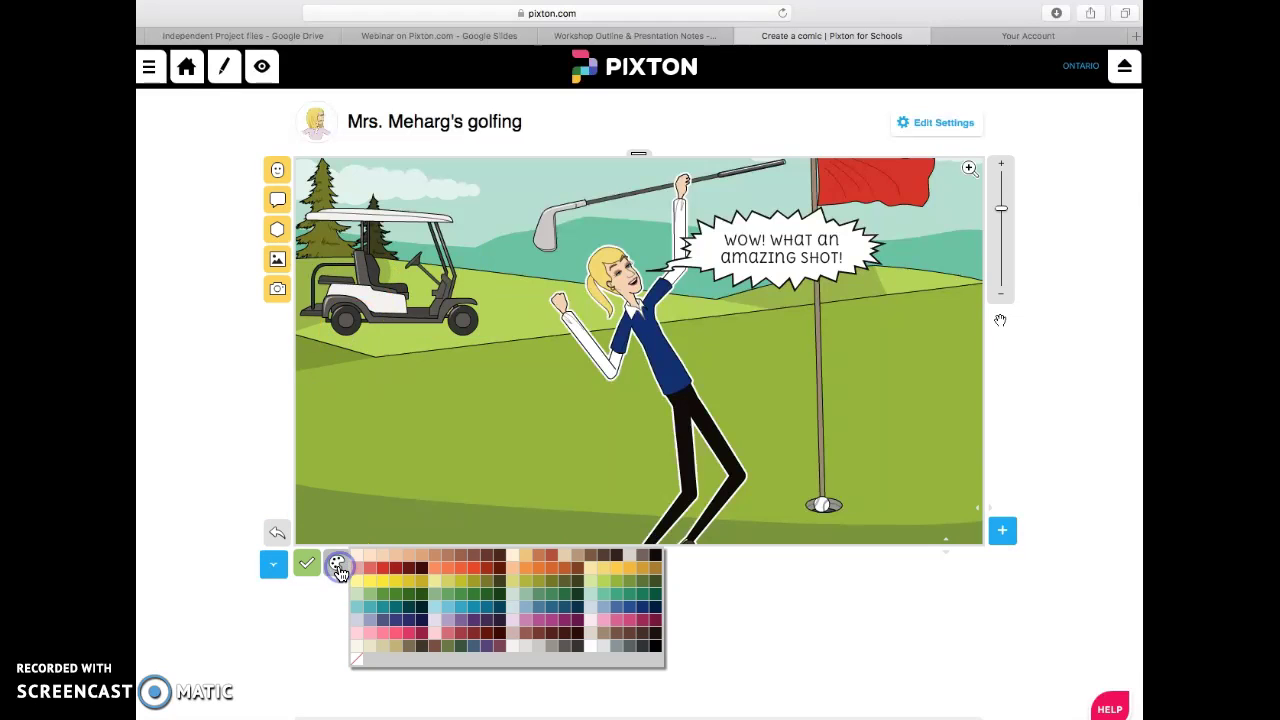
left_click(381, 568)
left_click(338, 565)
left_click(306, 596)
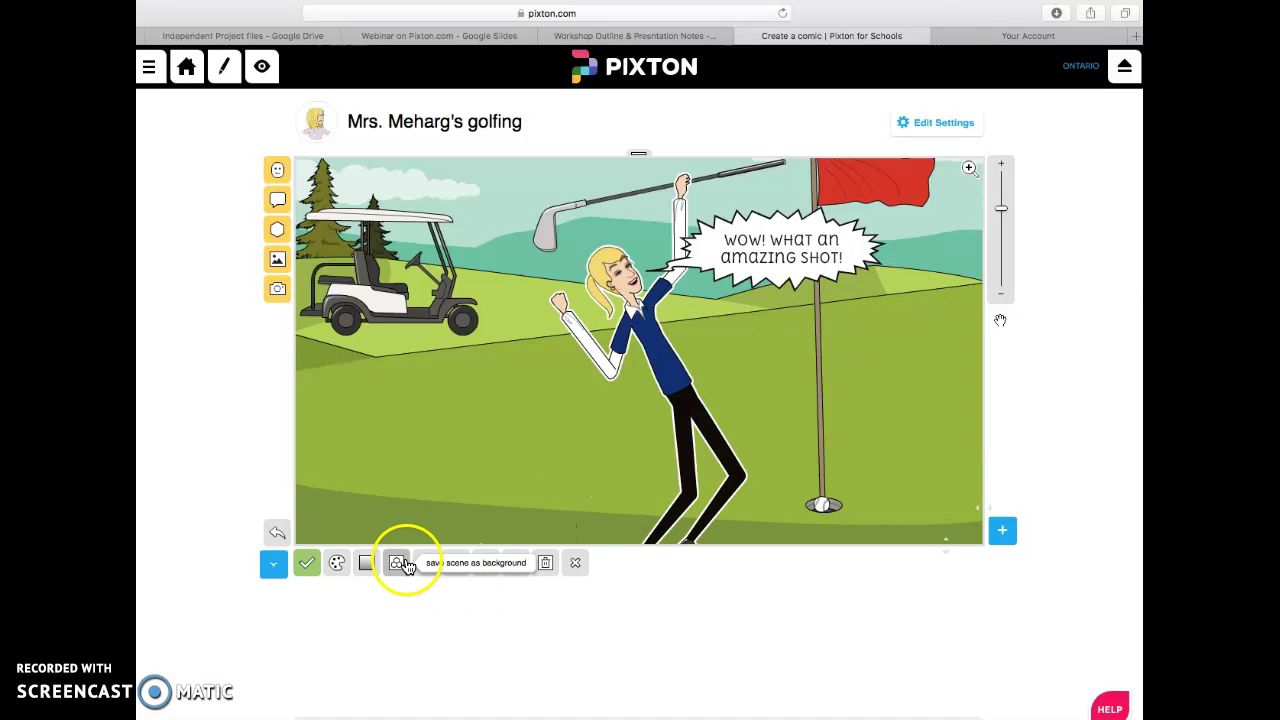
- Finish editing the panel and save the posed character under a name made of "Golf" and the teacher's name
left_click(308, 566)
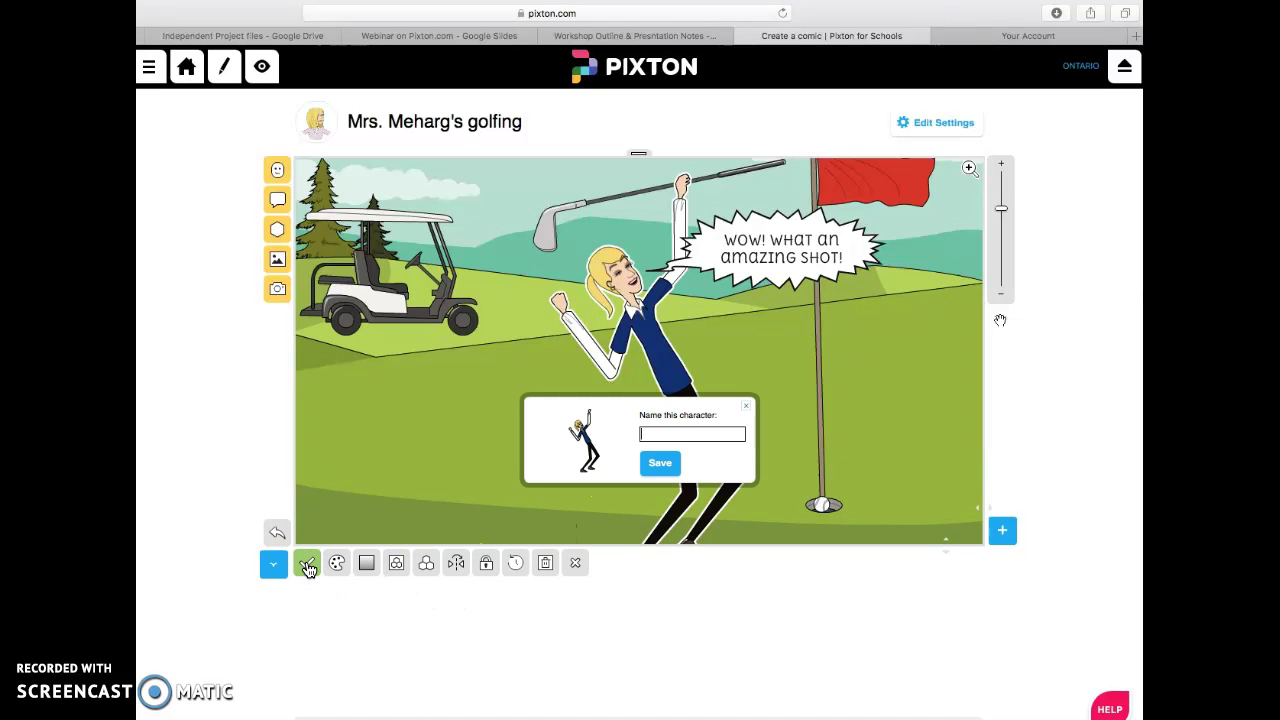
left_click(545, 490)
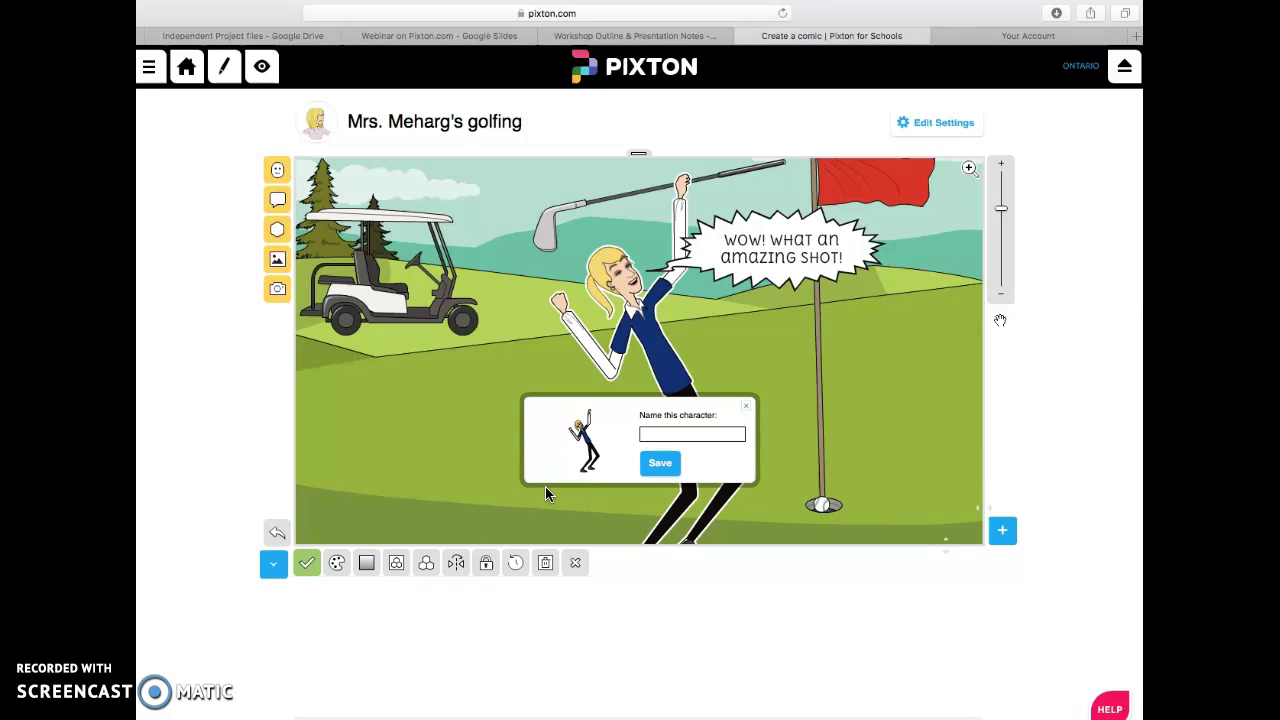
type("Golf")
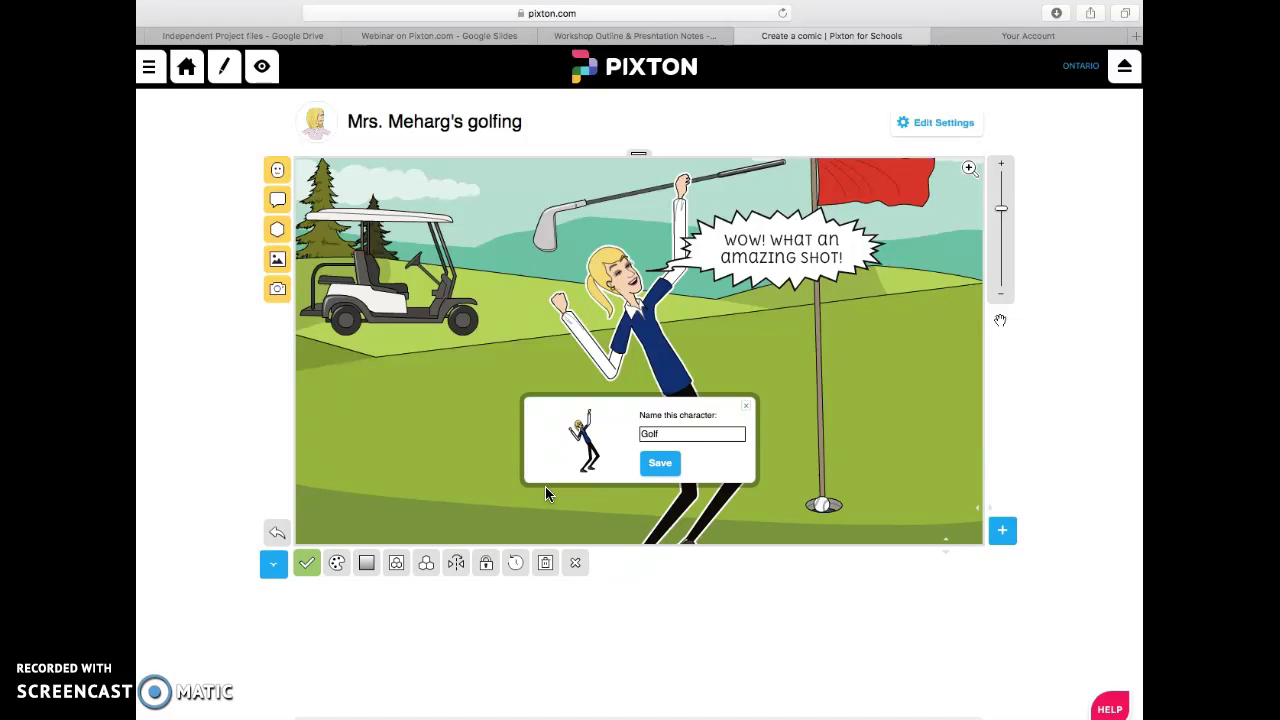
type(" Mrs. Meharg")
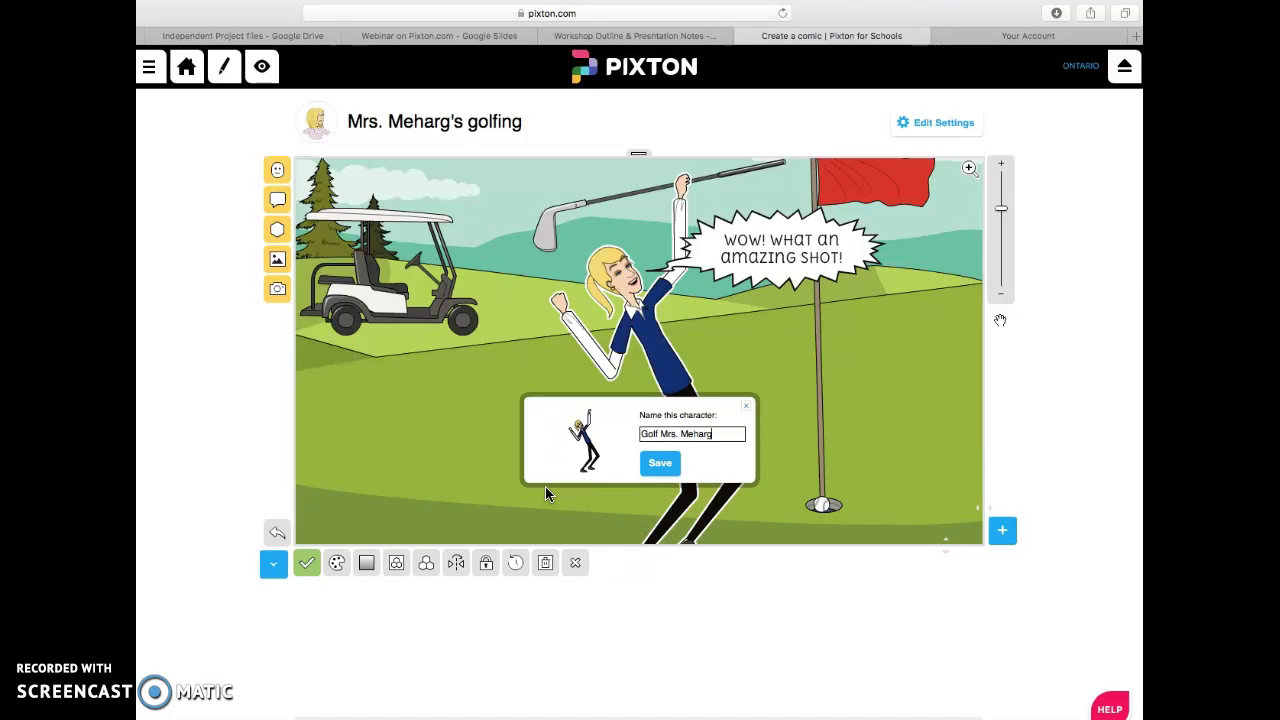
left_click(653, 465)
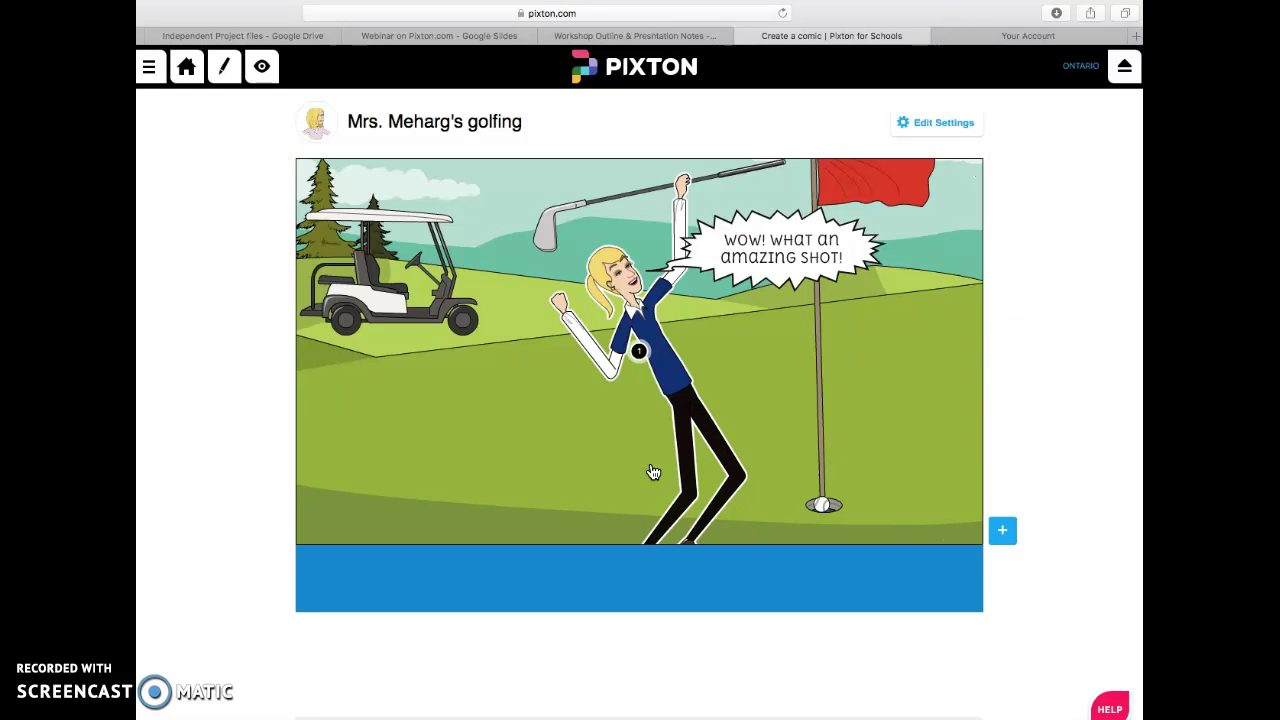
- Look through the Help Centre topics and the support conversations with Pixton, and close the help window
left_click(1027, 236)
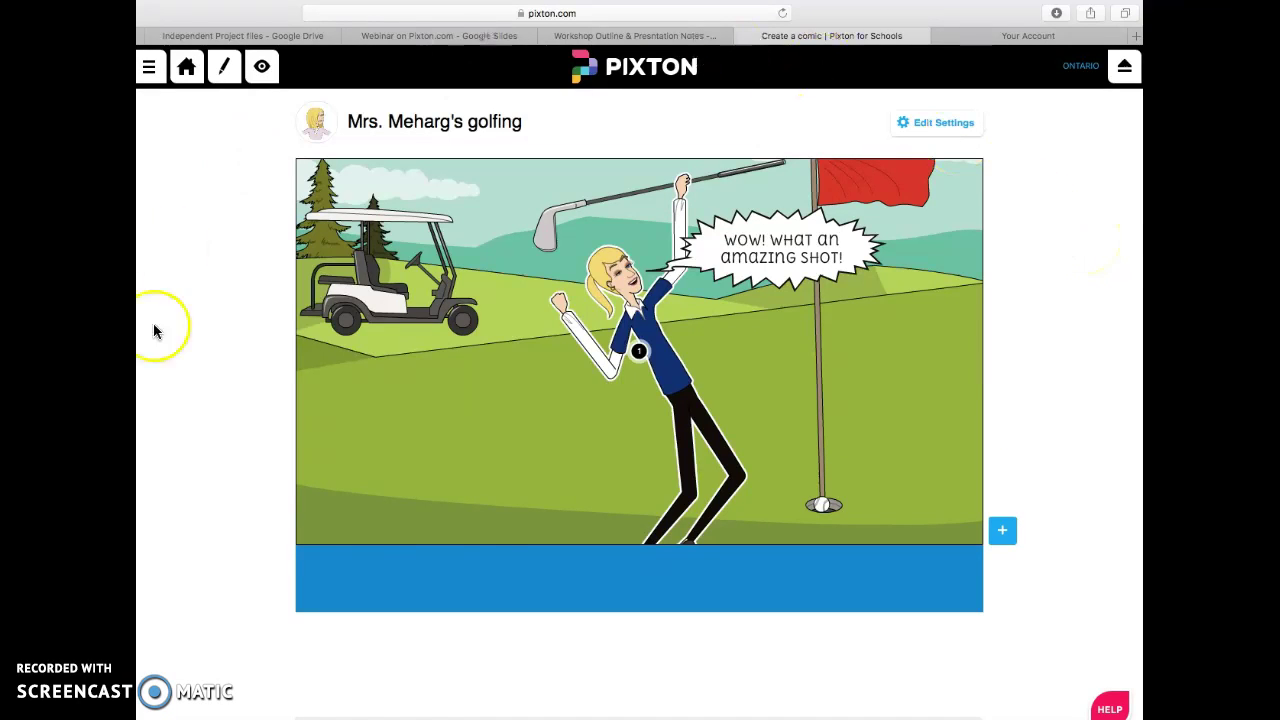
left_click(1110, 709)
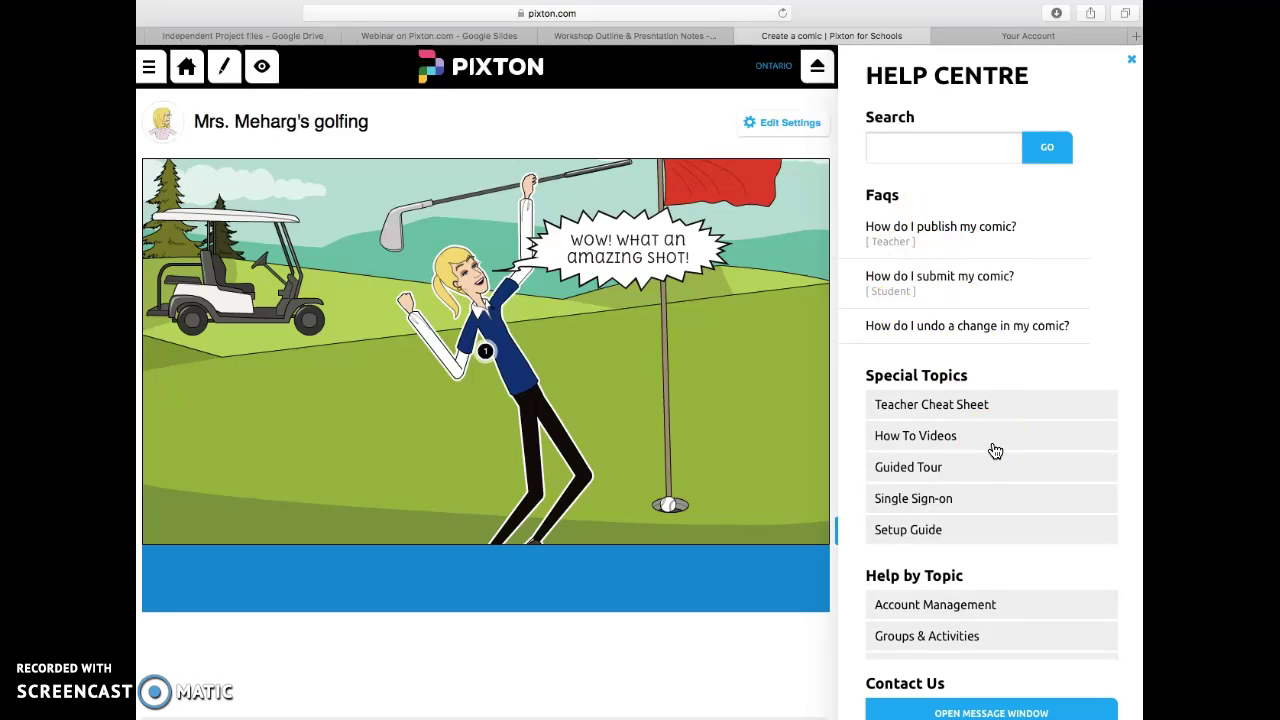
scroll(995, 450, "down", 3)
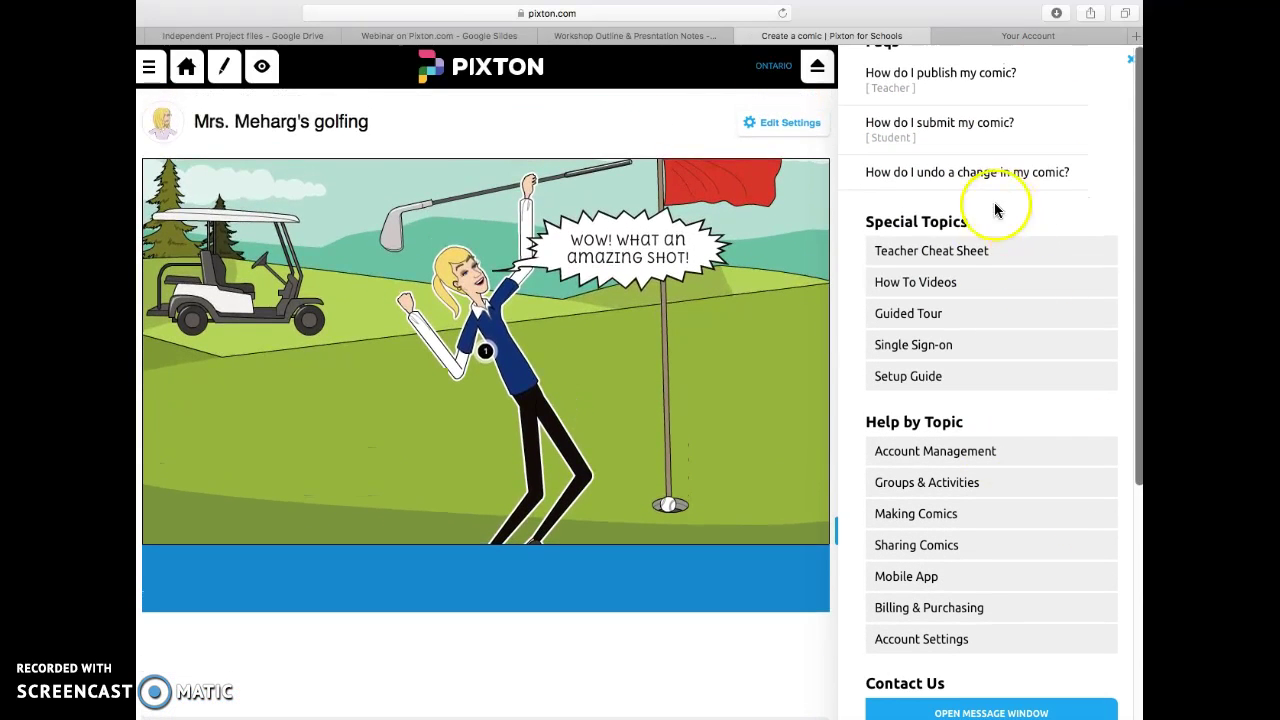
left_click(945, 711)
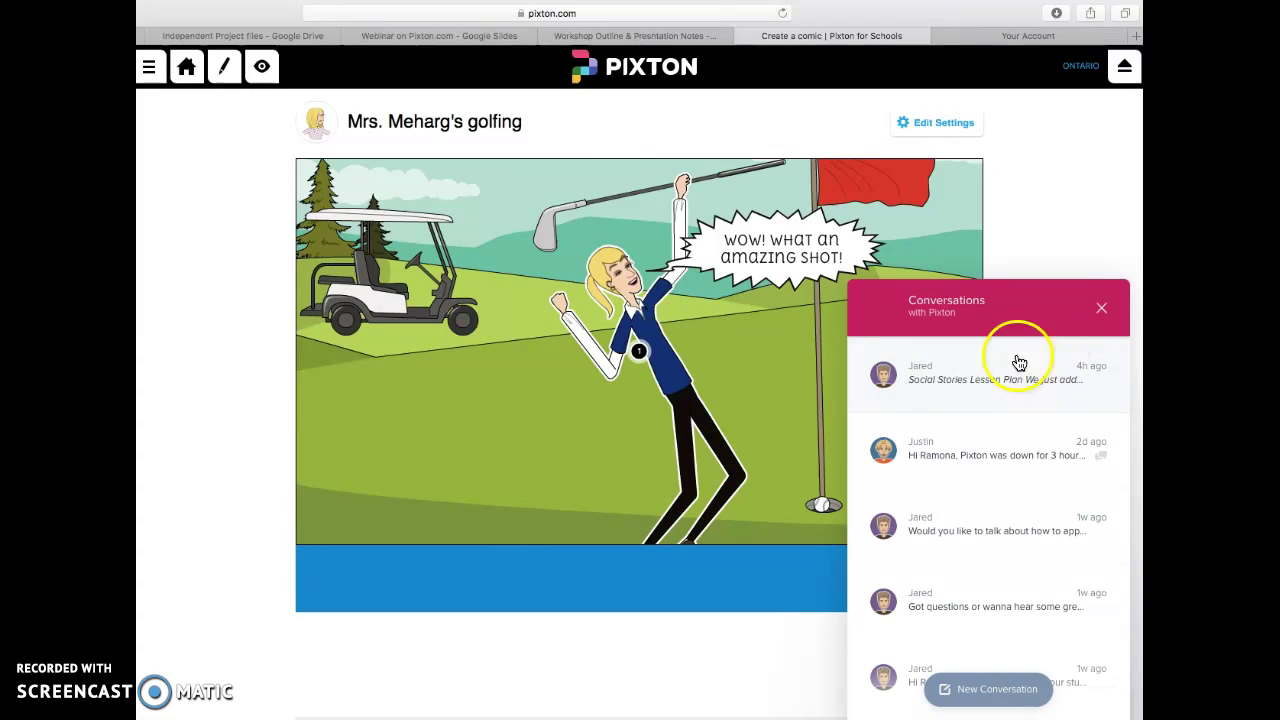
left_click(1101, 308)
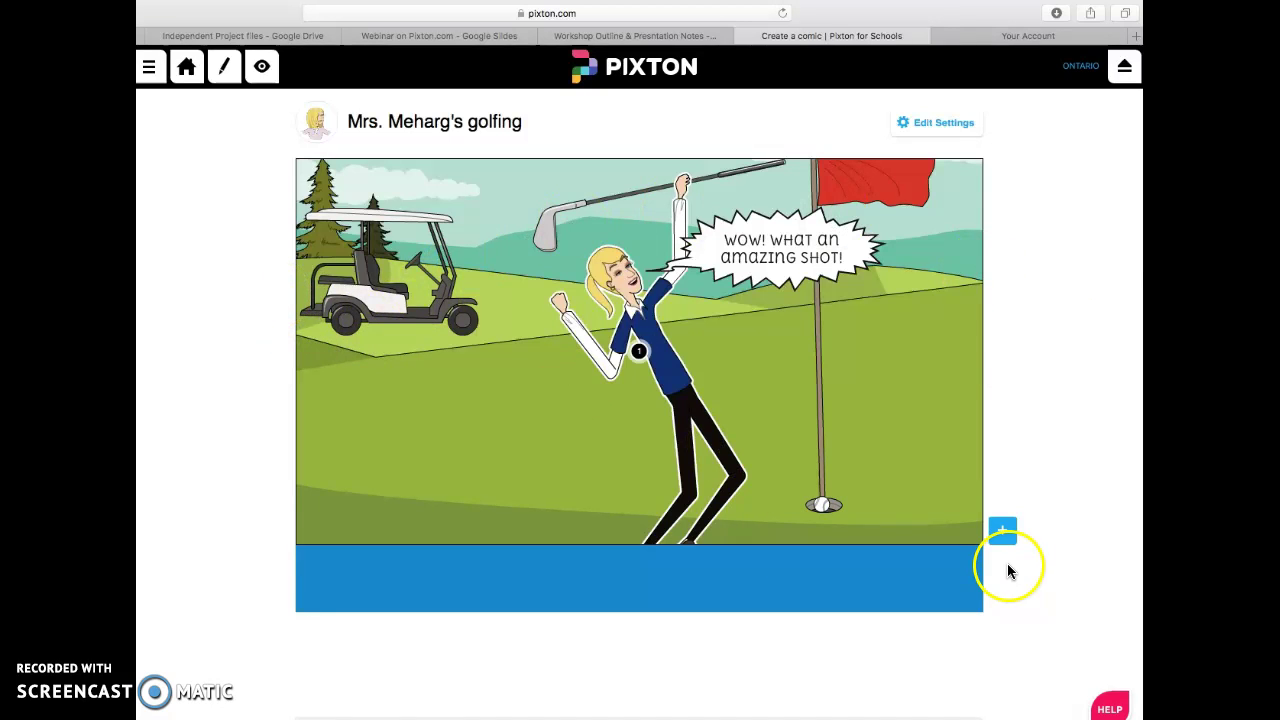
- Save and publish the comic with its existing title and language, allowing others to remix it
scroll(1004, 565, "down", 2)
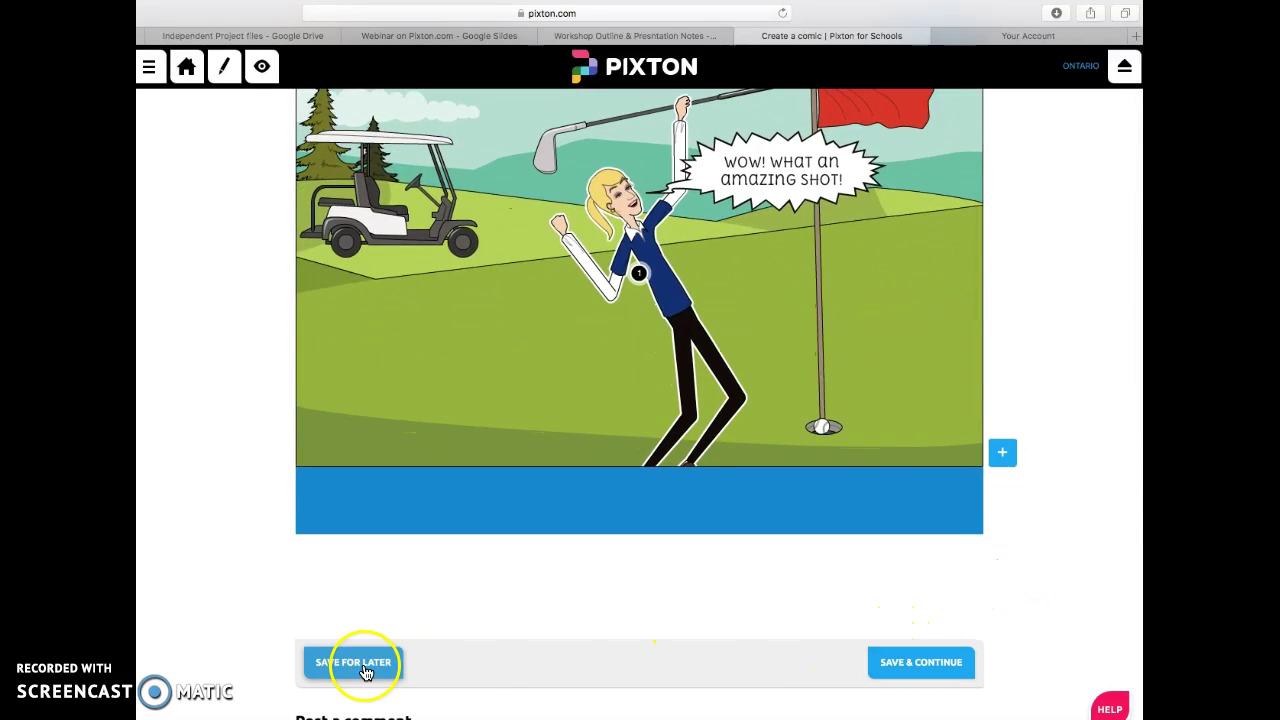
left_click(918, 659)
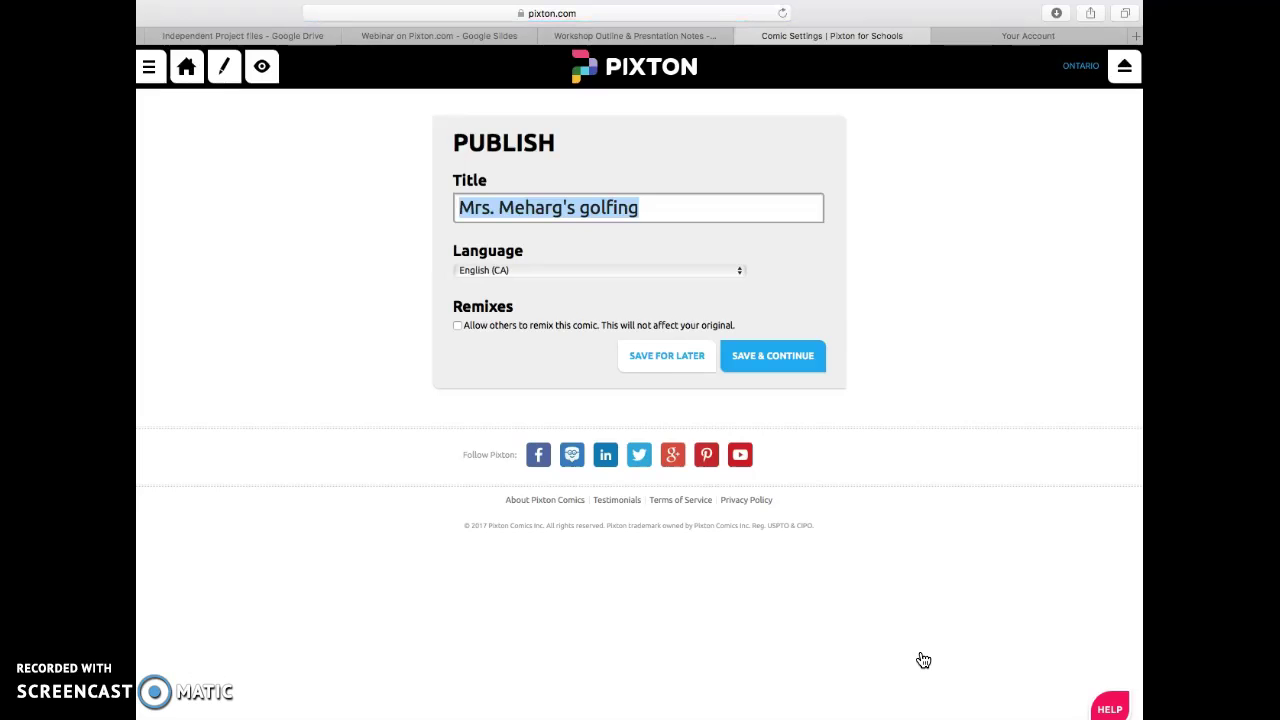
left_click(458, 326)
left_click(797, 365)
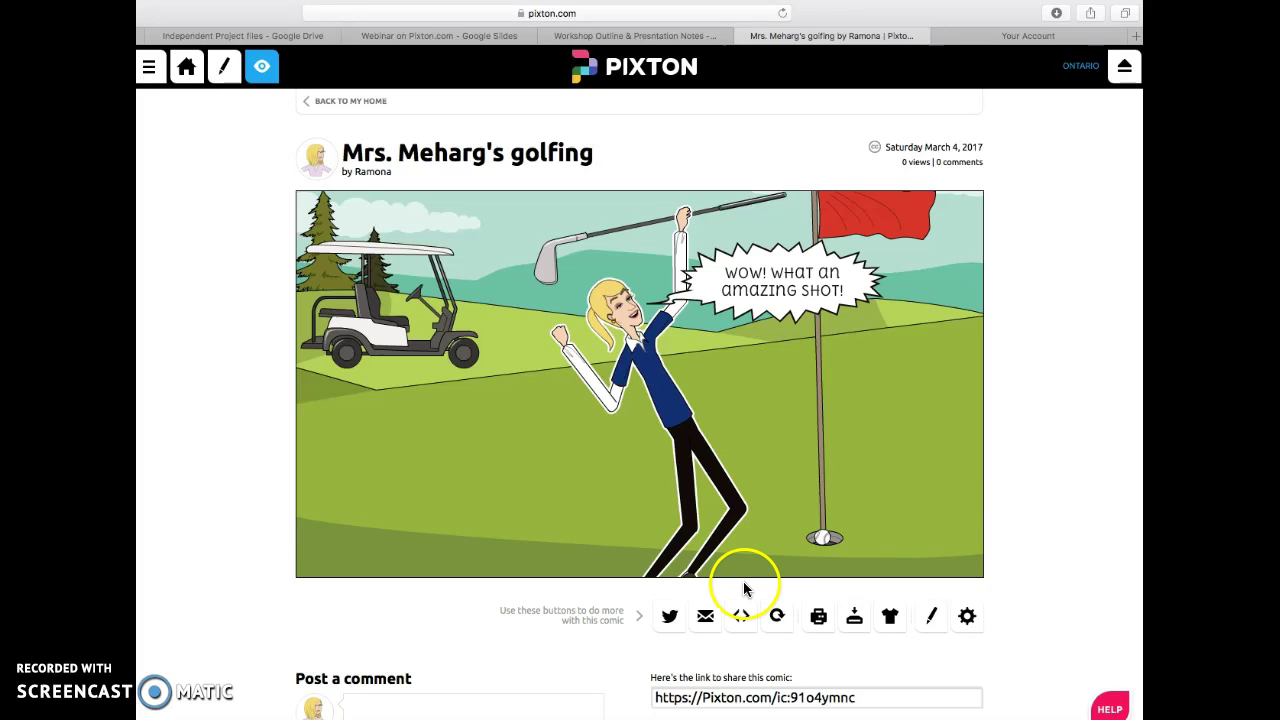
- Examine the options offered for the published comic, including email, embed, remix, print, merchandise, edit and settings
left_click(698, 619)
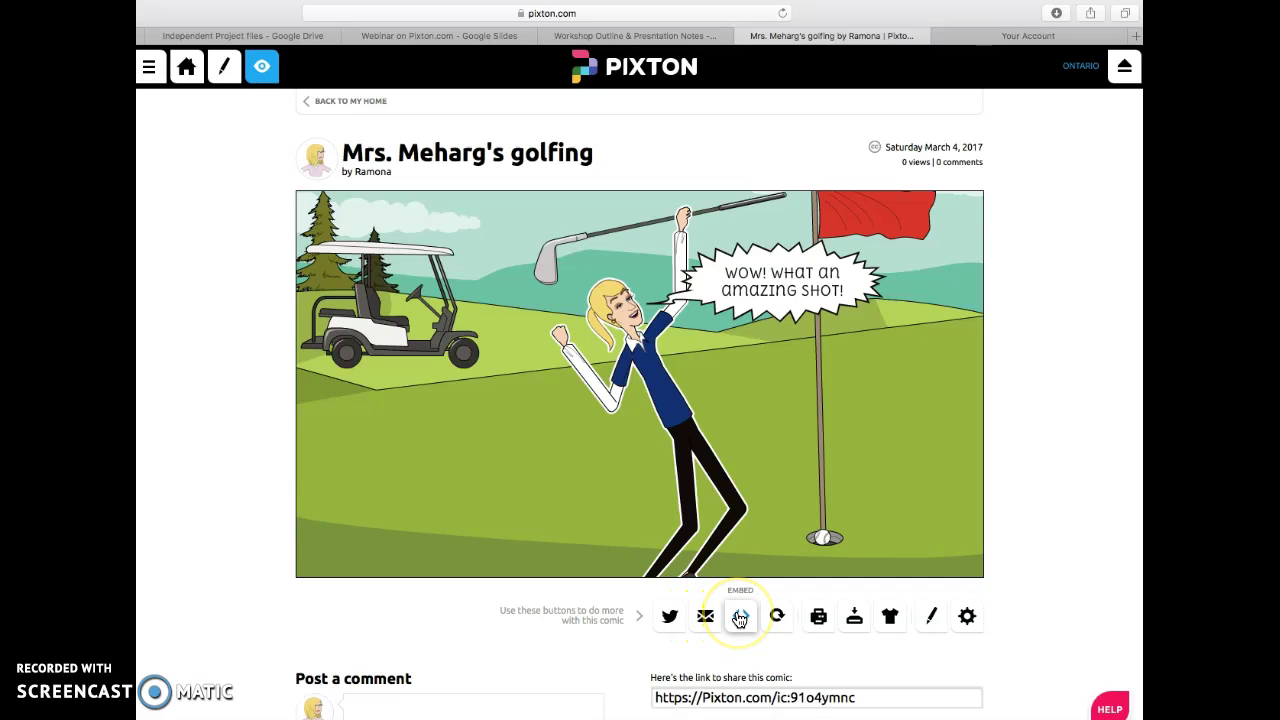
left_click(776, 619)
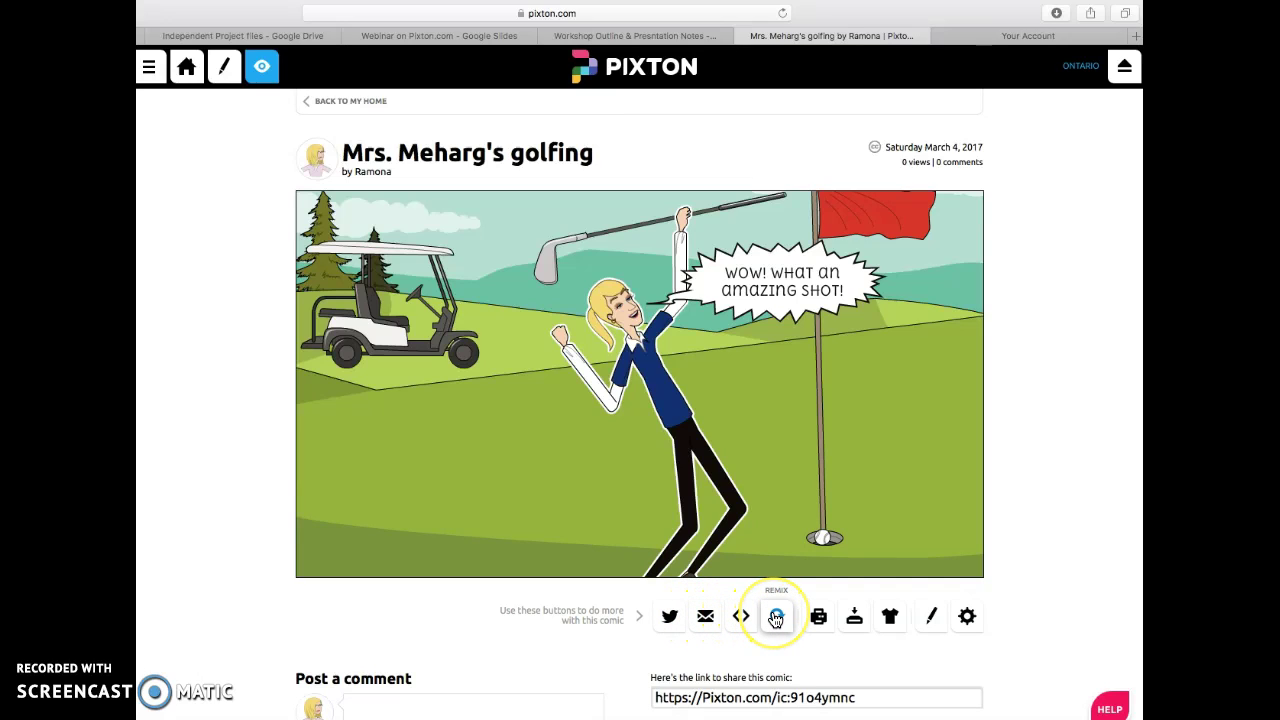
left_click(815, 619)
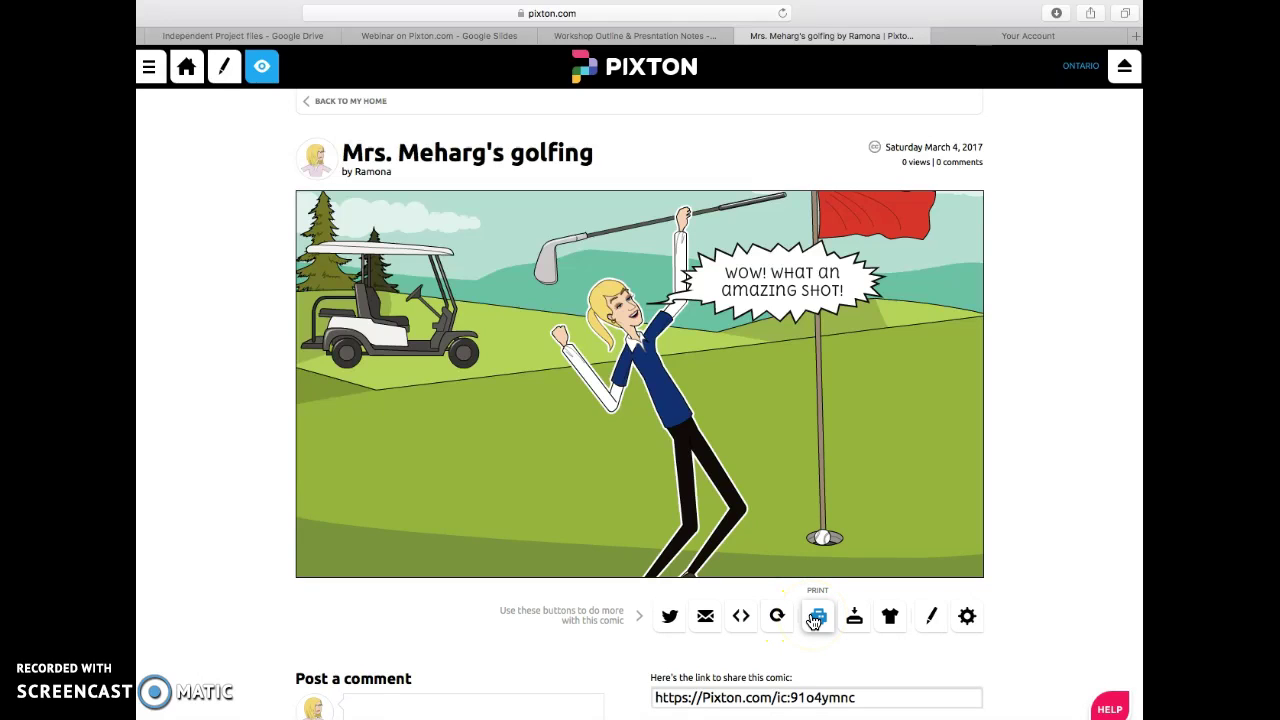
left_click(878, 620)
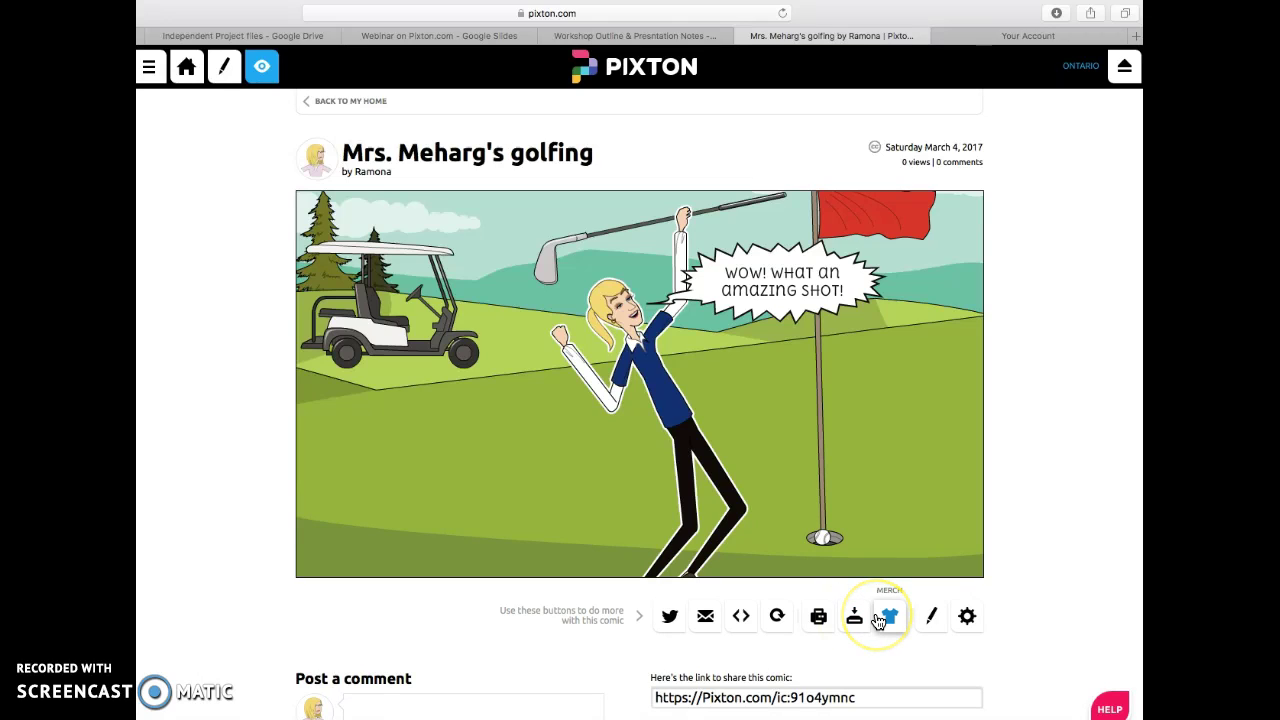
left_click(929, 619)
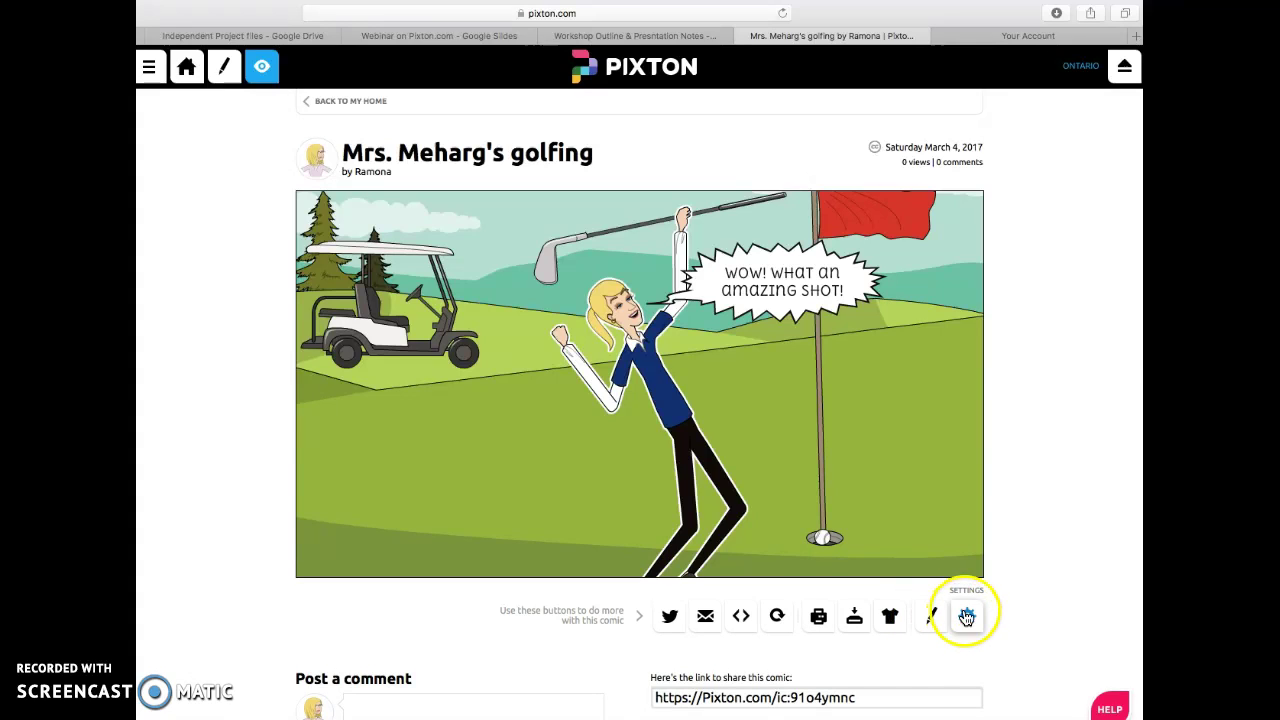